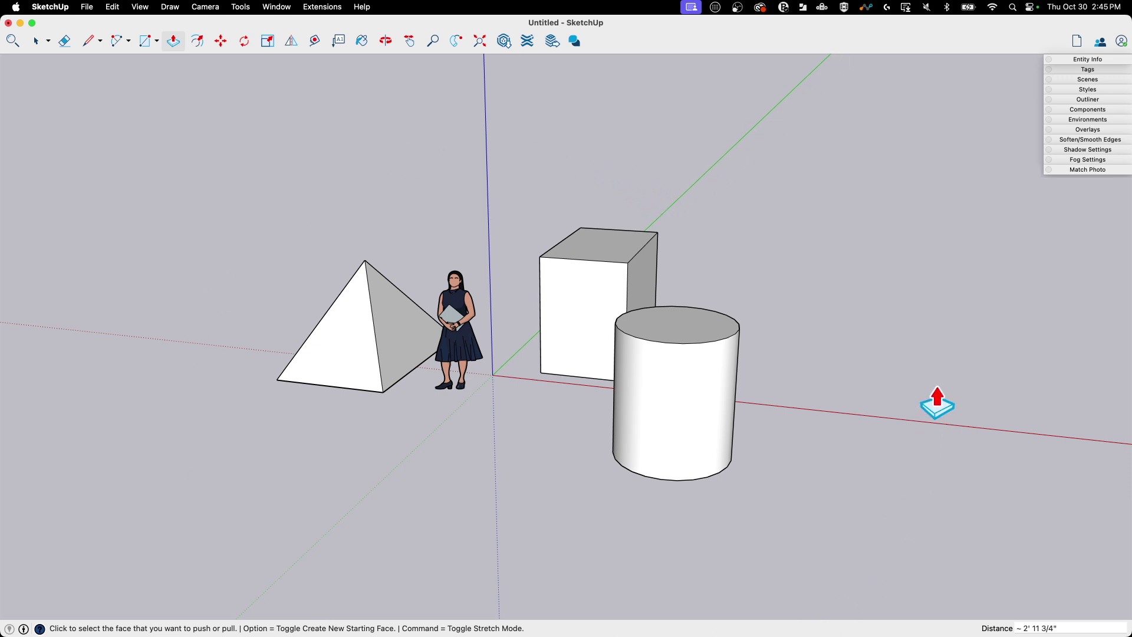
# - Return to Select, then view the shapes from the Top standard view in Parallel Projection
pyautogui.click(35, 46)
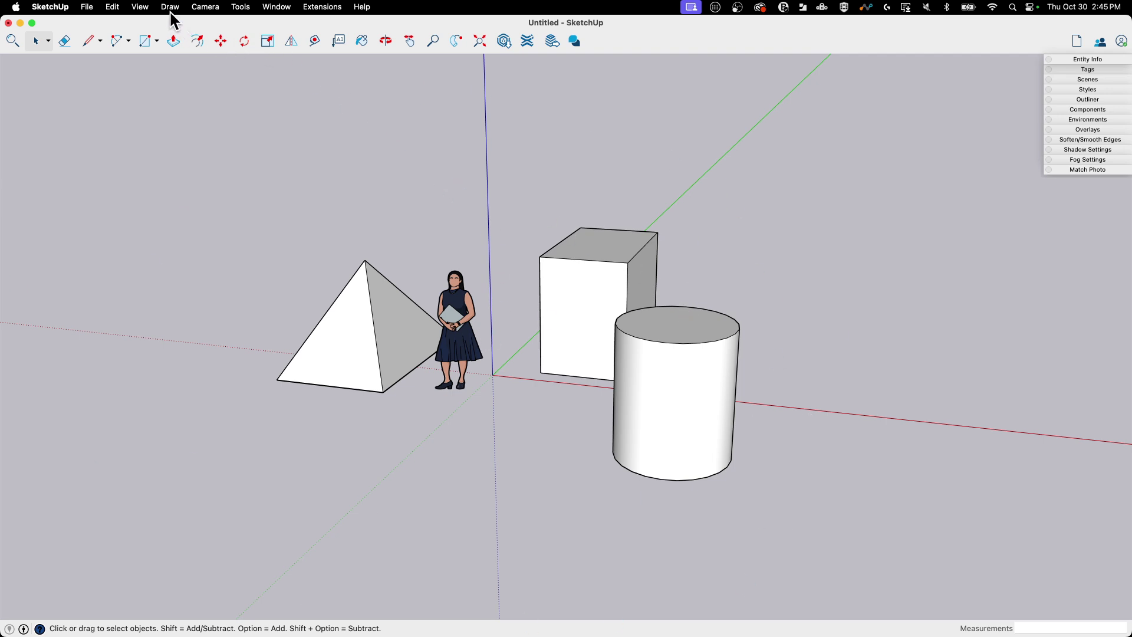
pyautogui.click(206, 8)
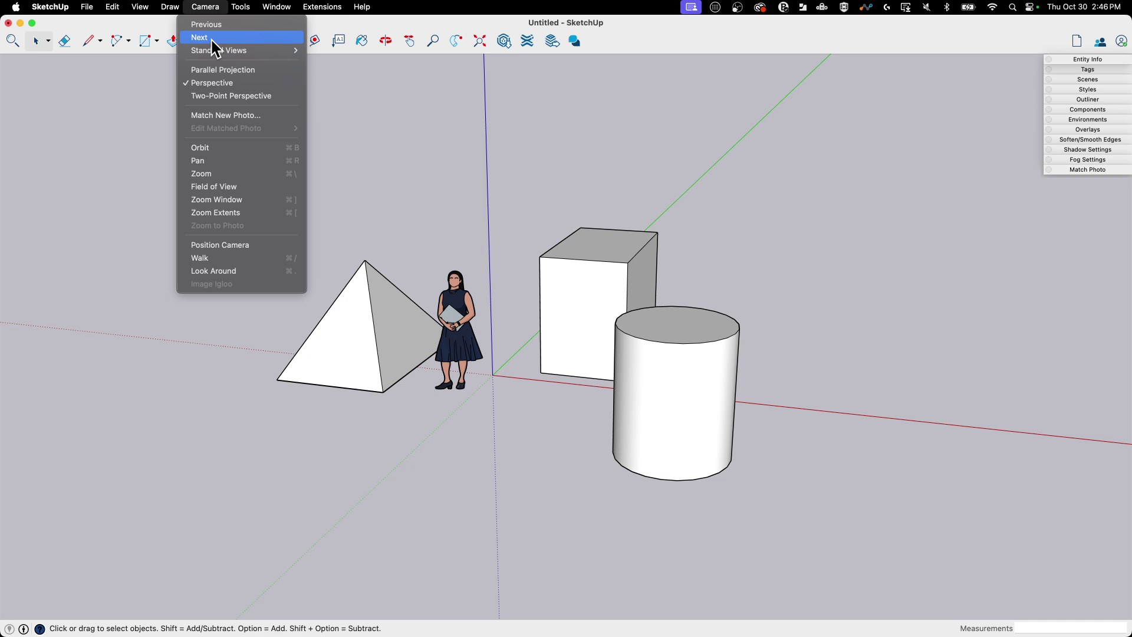
pyautogui.moveTo(218, 52)
pyautogui.click(337, 51)
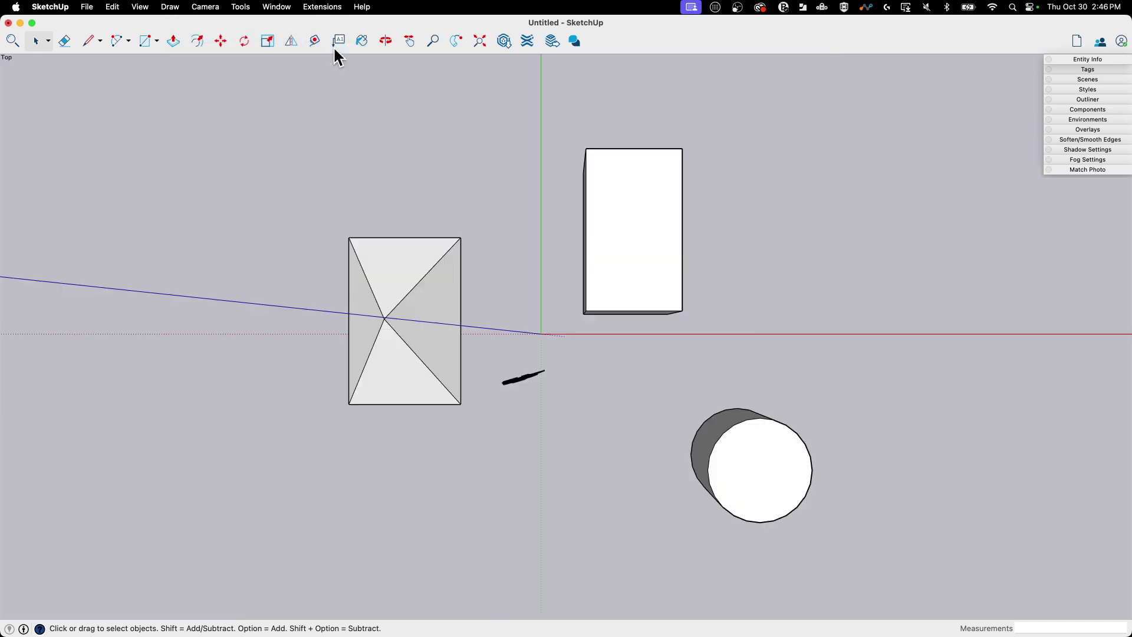
pyautogui.click(200, 10)
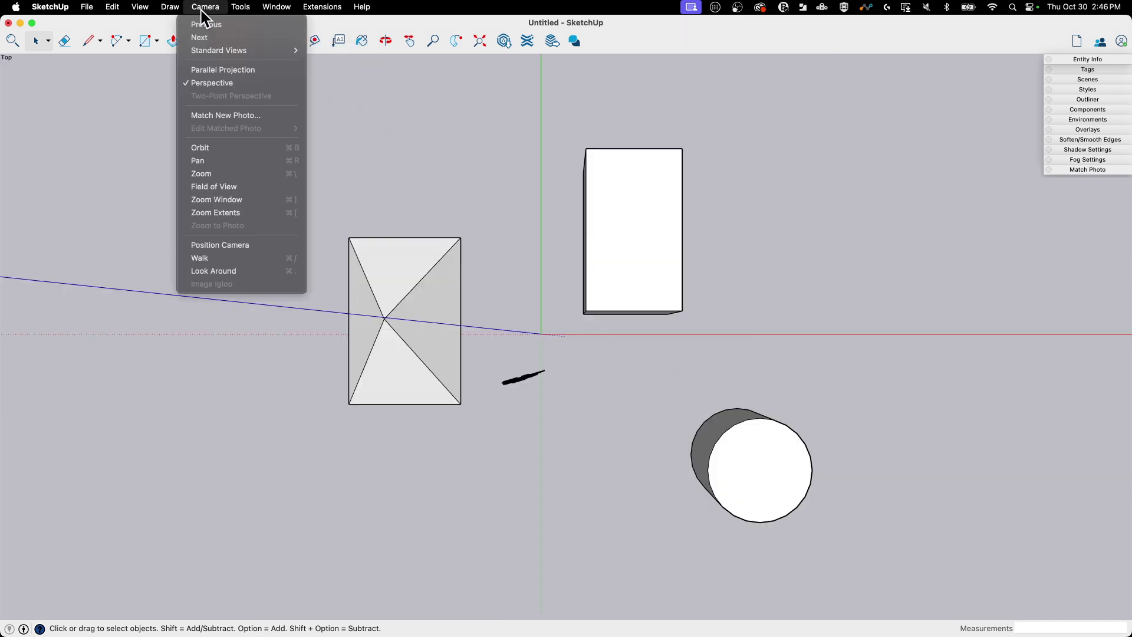
pyautogui.click(218, 71)
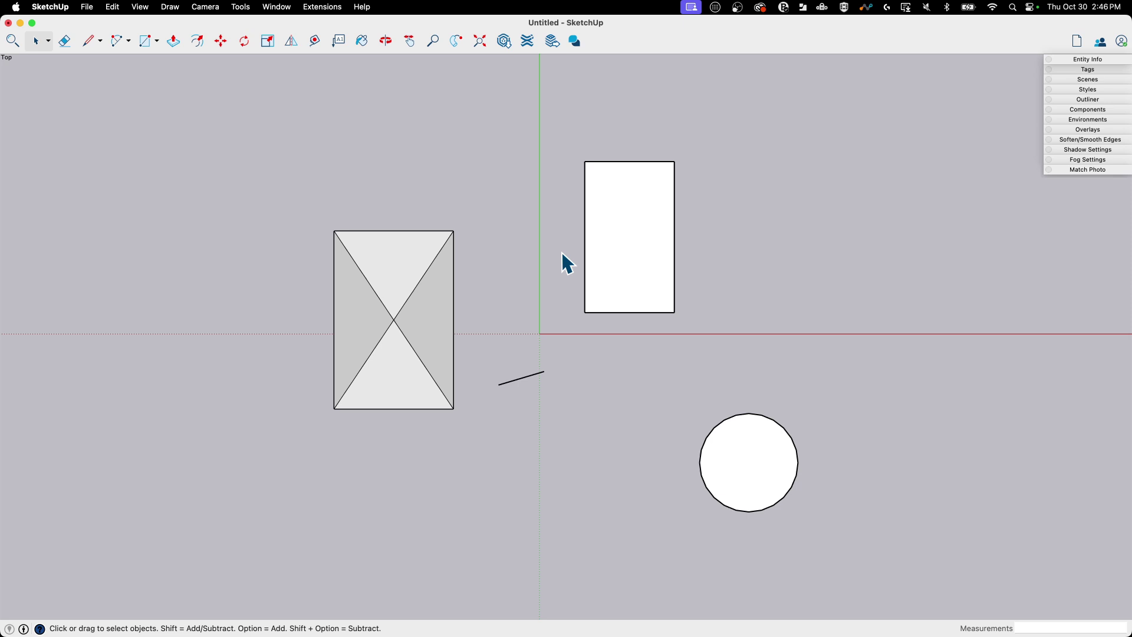
# - Draw a test line from the pyramid's corner to the box's corner
pyautogui.press('l')
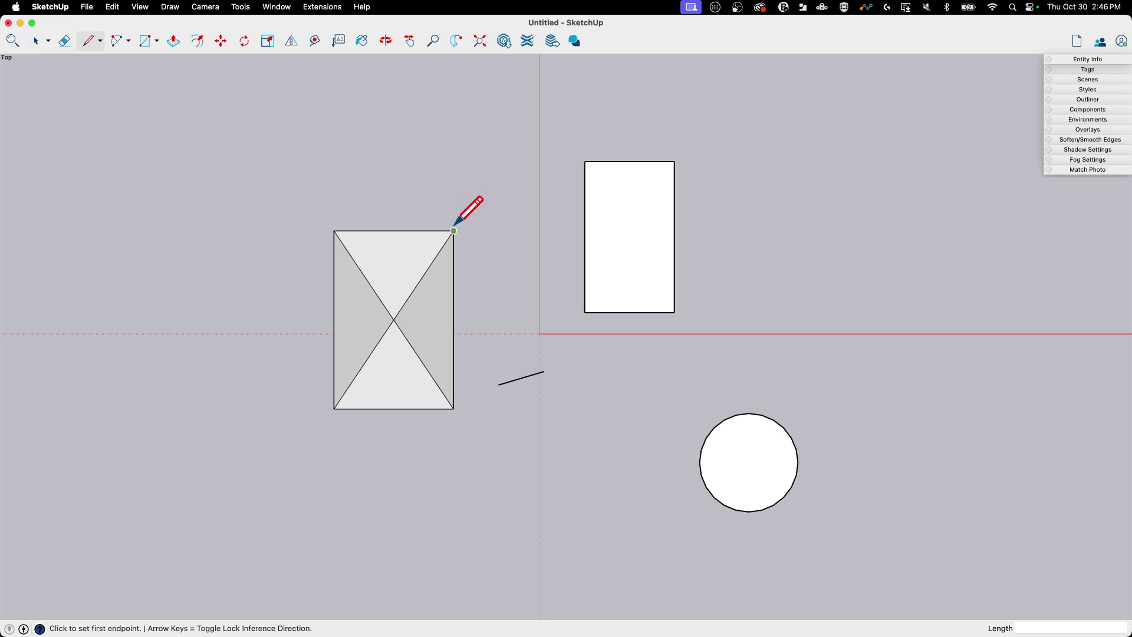
pyautogui.click(453, 230)
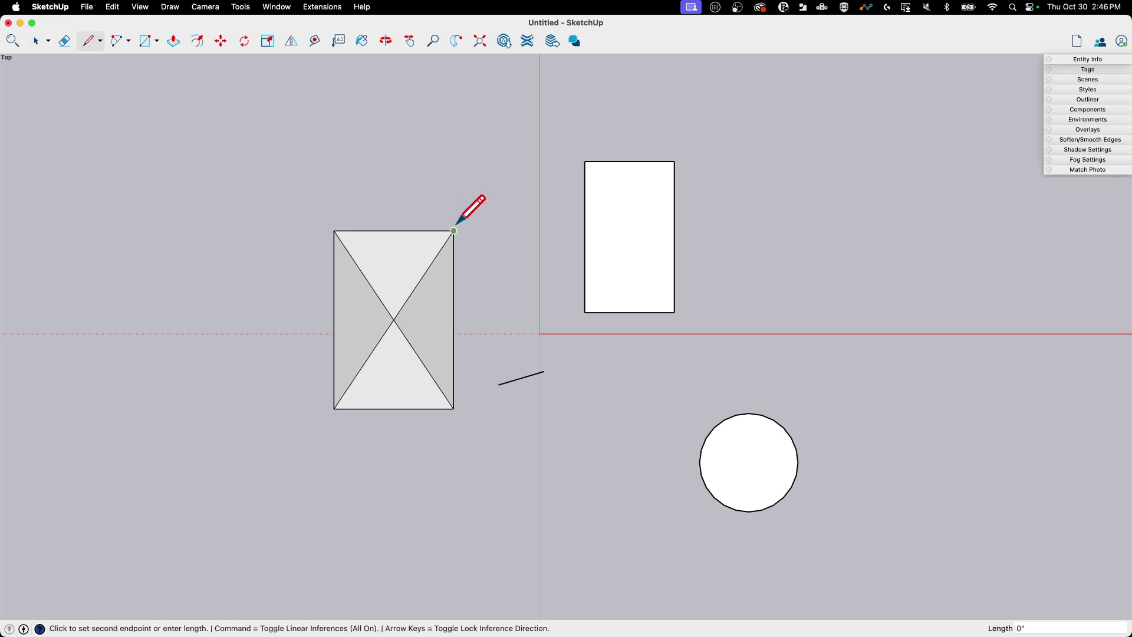
pyautogui.click(584, 312)
pyautogui.press('space')
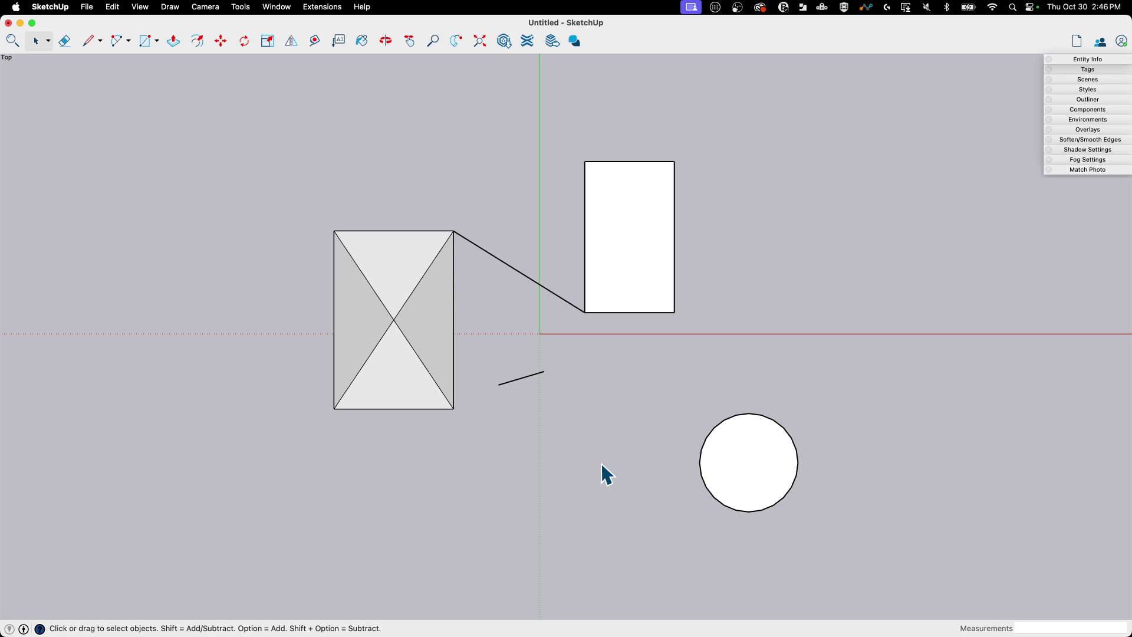
# - Orbit into 3D and erase the line joining the pyramid and box
pyautogui.moveTo(602, 462); pyautogui.dragTo(588, 136, button='middle')
pyautogui.moveTo(485, 550); pyautogui.dragTo(813, 431, button='middle')
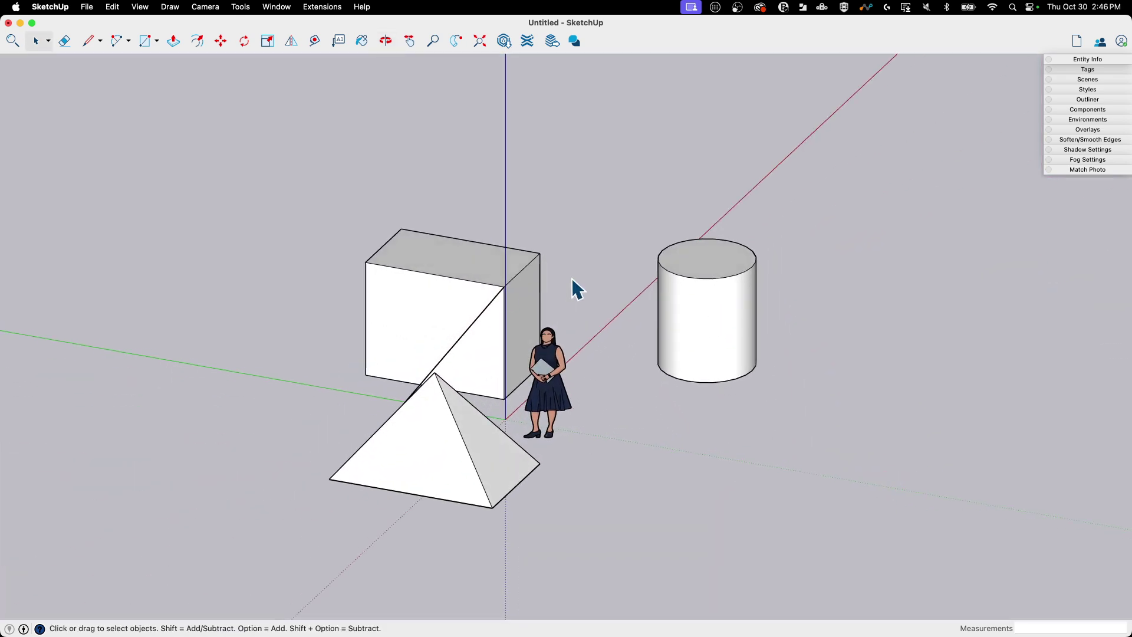
pyautogui.moveTo(577, 288); pyautogui.dragTo(539, 280, button='middle')
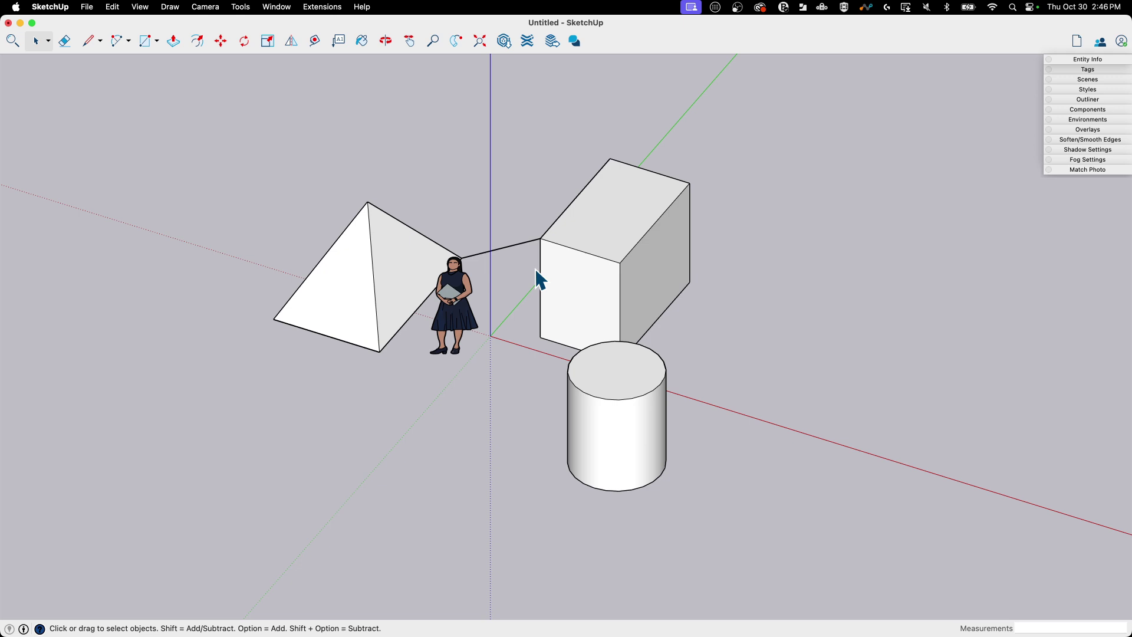
pyautogui.press('e')
pyautogui.moveTo(513, 222); pyautogui.dragTo(513, 322)
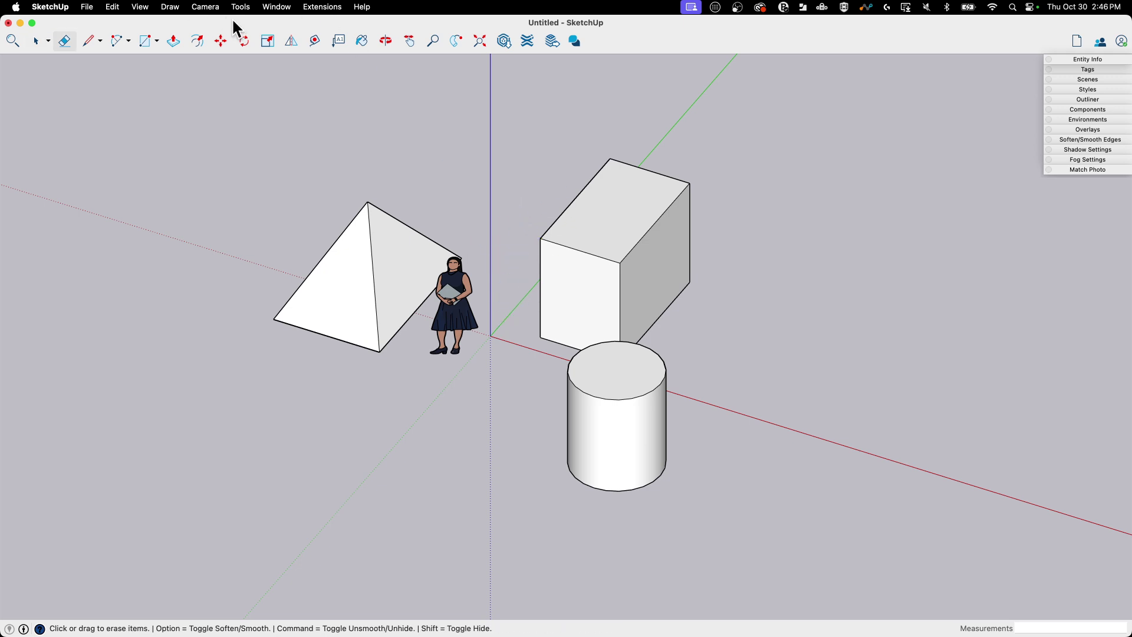
# - Switch the camera back to Perspective and orbit down to eye level
pyautogui.click(206, 6)
pyautogui.click(222, 82)
pyautogui.moveTo(435, 419)
pyautogui.mouseDown(button='middle')
pyautogui.moveTo(682, 232)
pyautogui.moveTo(700, 232)
pyautogui.moveTo(273, 410)
pyautogui.mouseUp(button='middle')
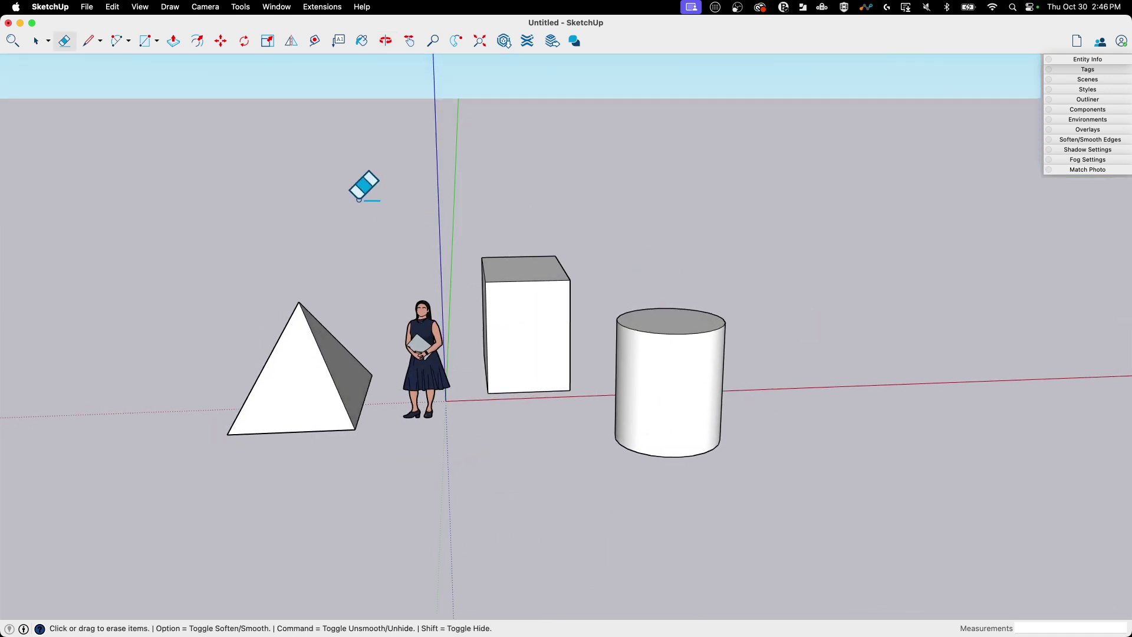
# - Orbit to a raised angle looking down on the pyramid, box and cylinder, then return to Select
pyautogui.click(212, 8)
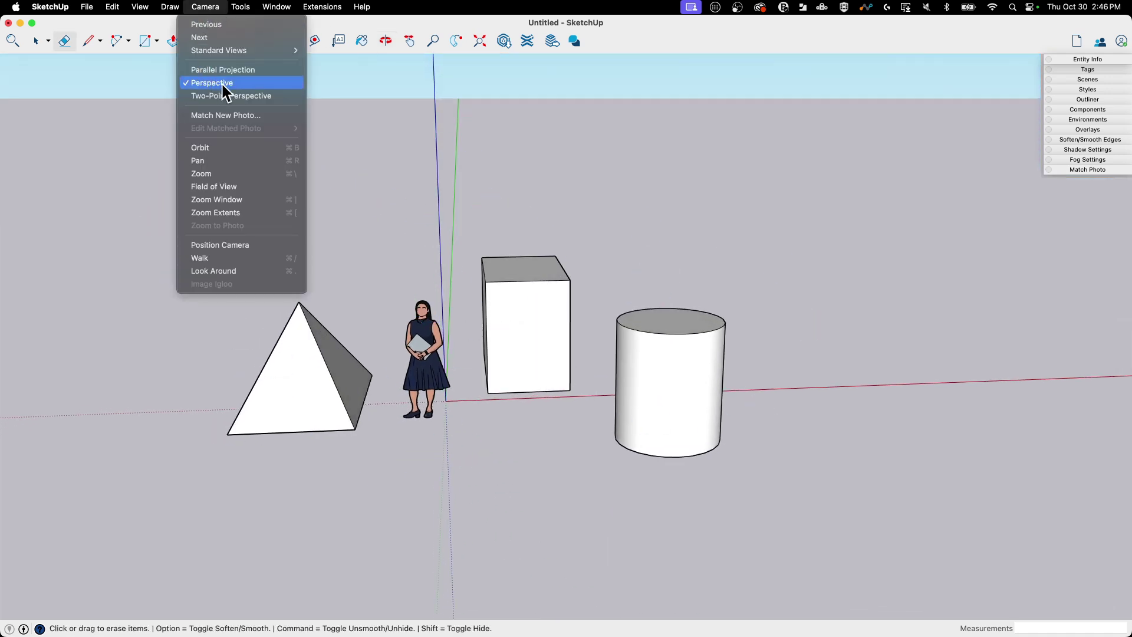
pyautogui.click(533, 527)
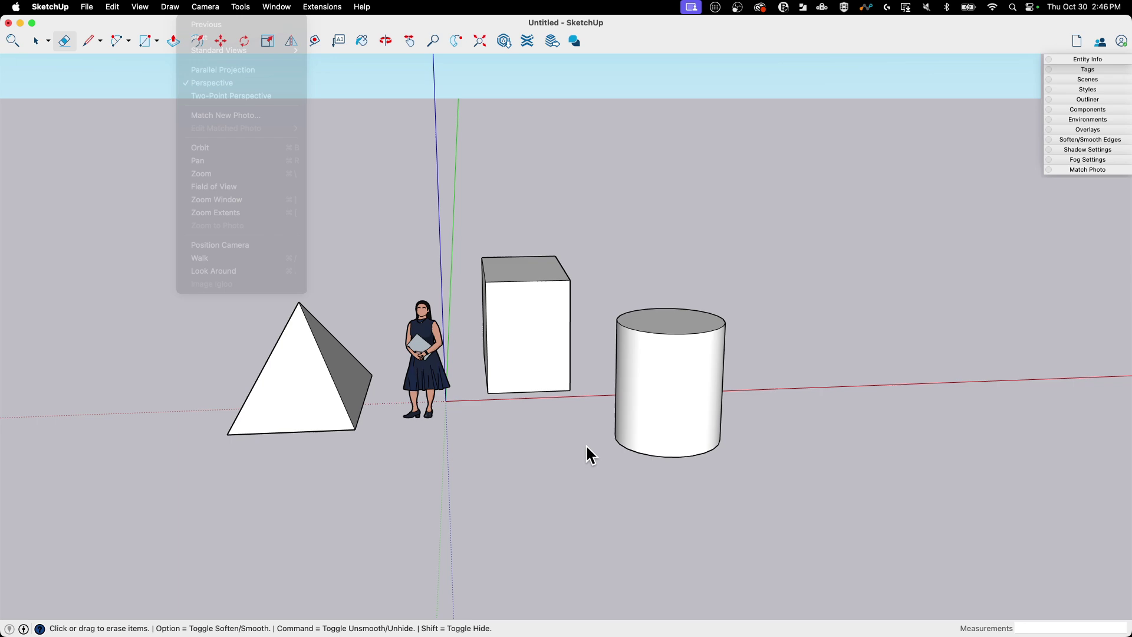
pyautogui.moveTo(569, 422)
pyautogui.mouseDown(button='middle')
pyautogui.moveTo(314, 253)
pyautogui.moveTo(347, 287)
pyautogui.moveTo(624, 366)
pyautogui.moveTo(538, 531)
pyautogui.moveTo(354, 462)
pyautogui.moveTo(727, 437)
pyautogui.moveTo(596, 383)
pyautogui.mouseUp(button='middle')
pyautogui.moveTo(659, 192)
pyautogui.mouseDown(button='middle')
pyautogui.moveTo(602, 270)
pyautogui.moveTo(560, 202)
pyautogui.mouseUp(button='middle')
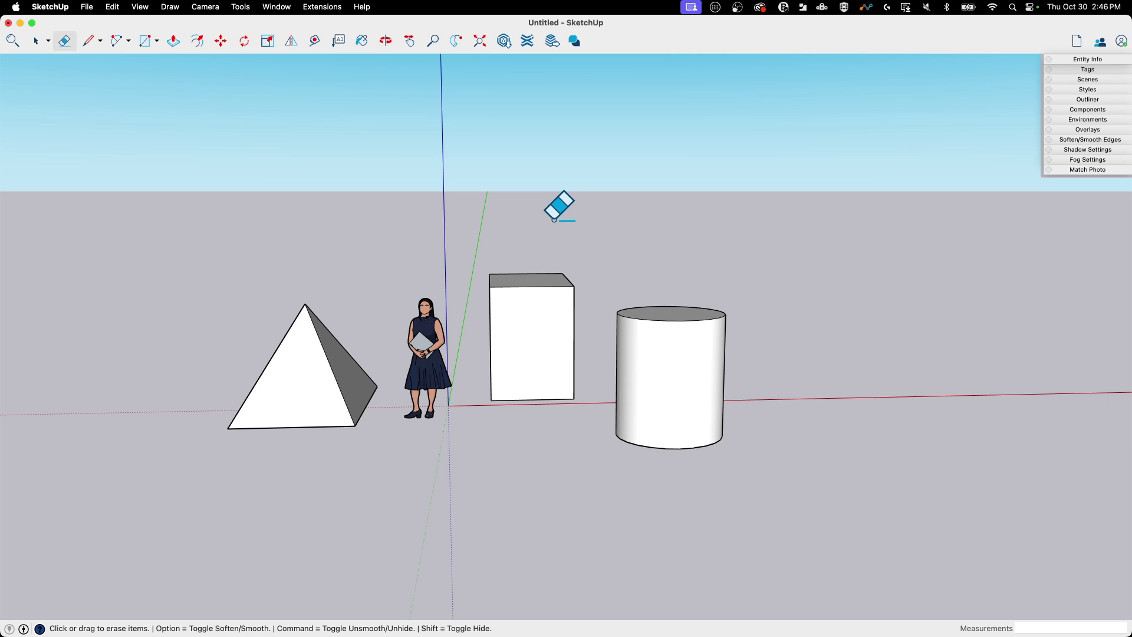
pyautogui.moveTo(502, 480)
pyautogui.mouseDown(button='middle')
pyautogui.moveTo(419, 495)
pyautogui.moveTo(434, 422)
pyautogui.moveTo(515, 531)
pyautogui.mouseUp(button='middle')
pyautogui.moveTo(242, 258); pyautogui.dragTo(321, 319, button='middle')
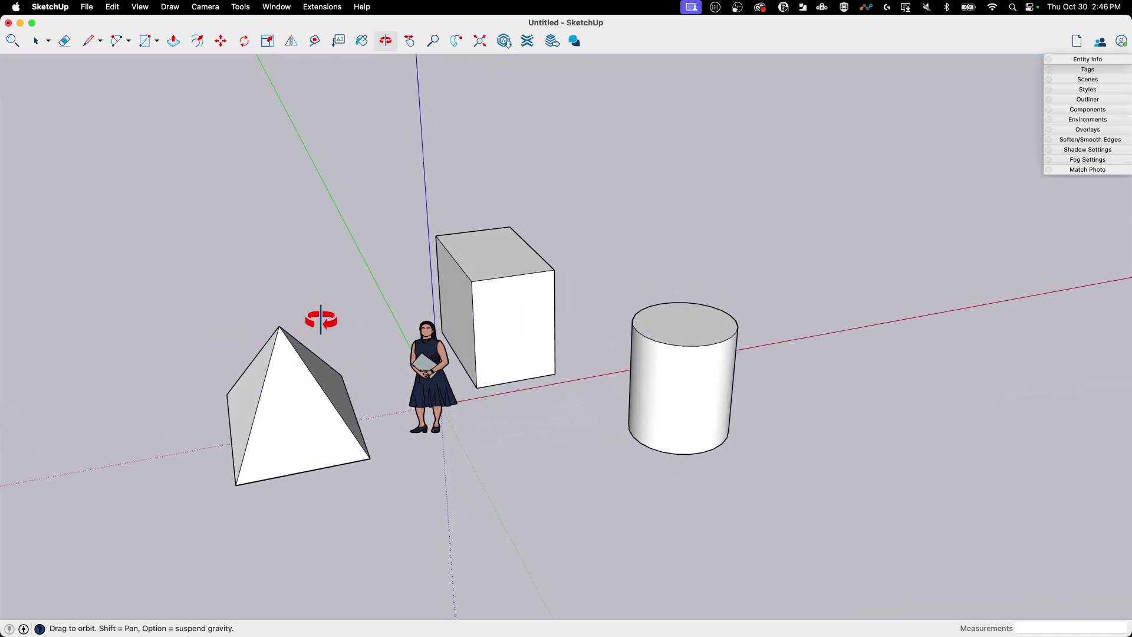
pyautogui.press('e')
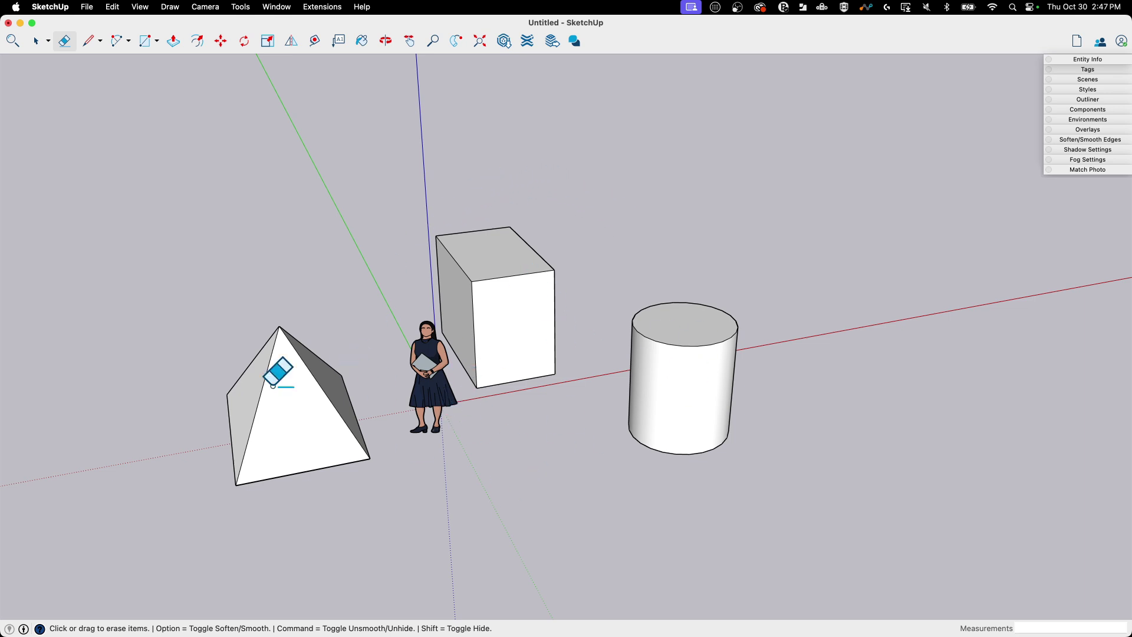
pyautogui.scroll(-3, 277, 371)
pyautogui.moveTo(591, 293); pyautogui.dragTo(466, 425, button='middle')
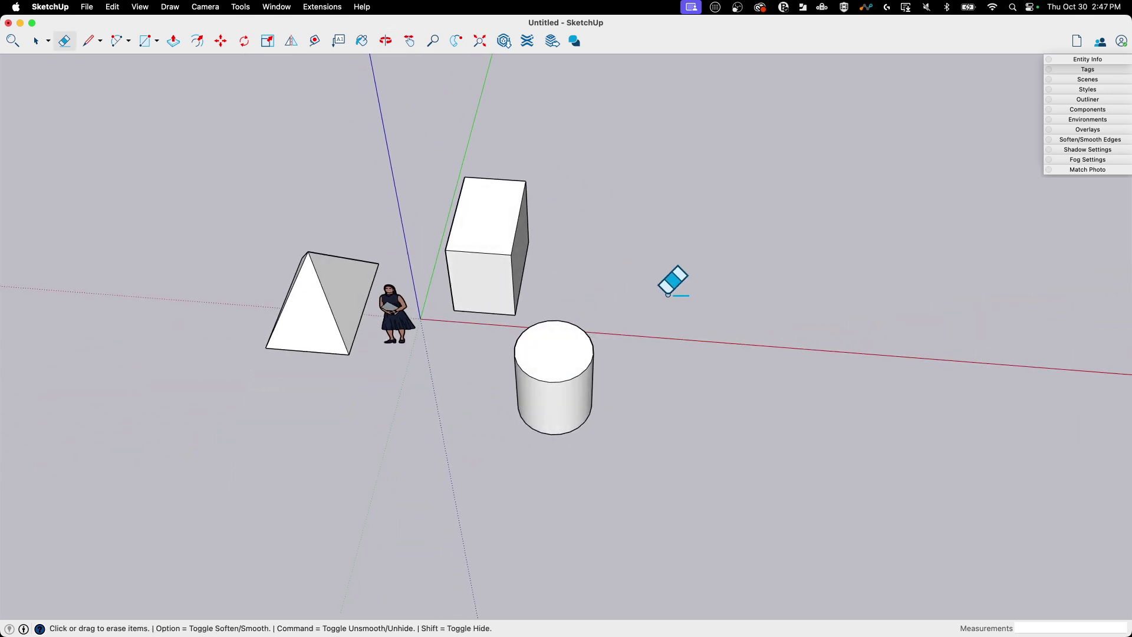
pyautogui.press('space')
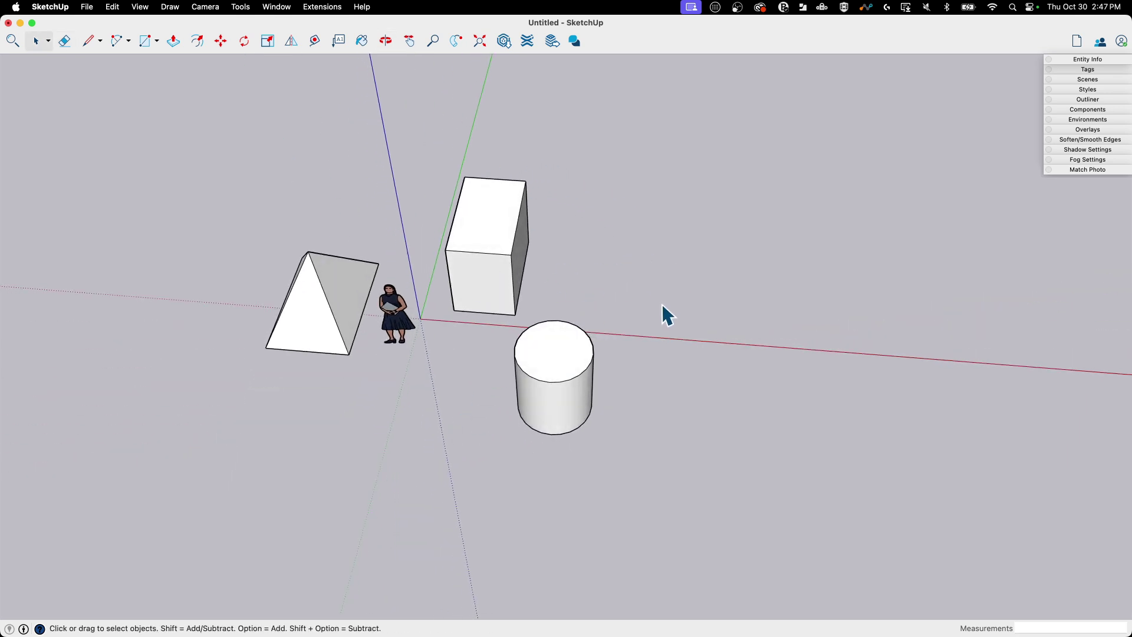
# - Draw a large rectangle on the ground to the right of the cylinder
pyautogui.click(146, 42)
pyautogui.click(709, 352)
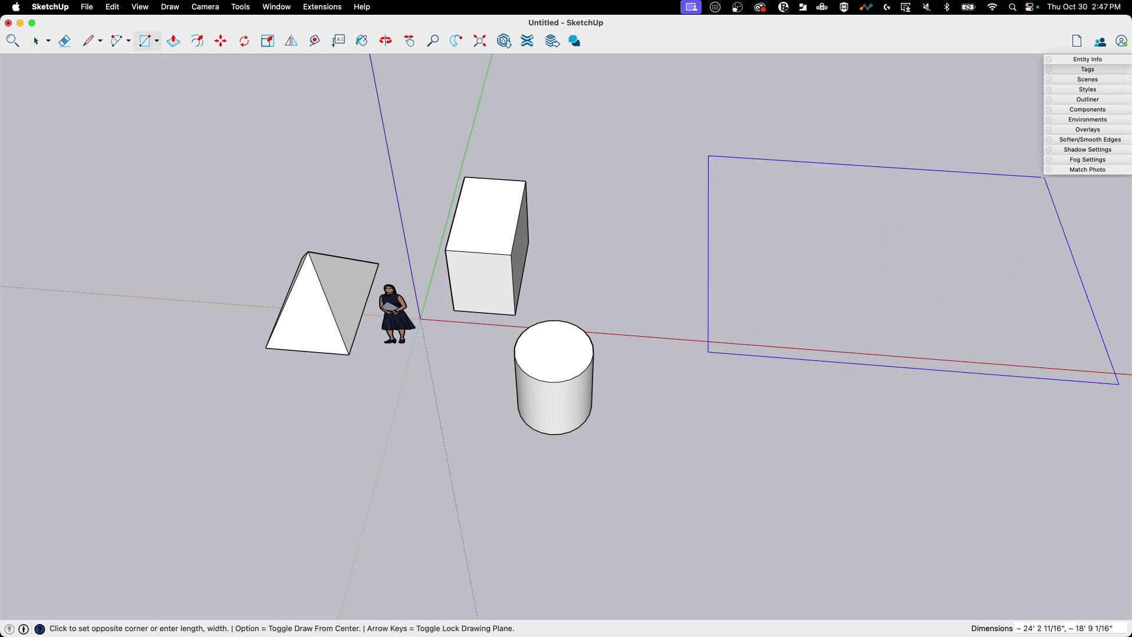
pyautogui.click(1017, 172)
pyautogui.moveTo(1017, 172); pyautogui.dragTo(222, 253, button='middle')
pyautogui.scroll(-3, 222, 253)
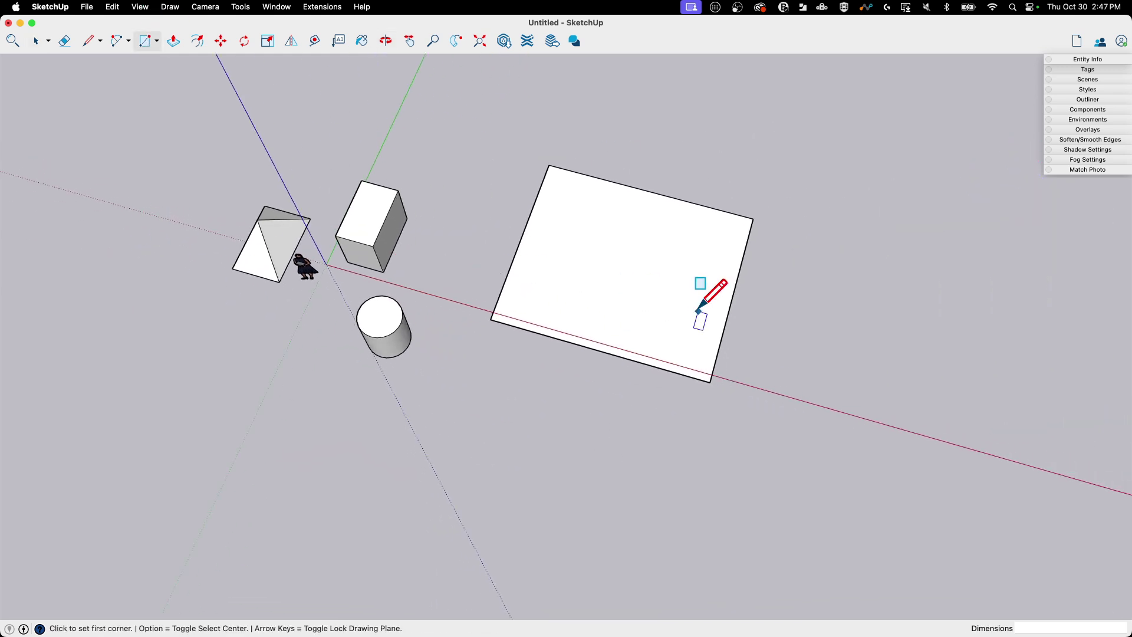
pyautogui.scroll(5, 703, 298)
pyautogui.moveTo(576, 245); pyautogui.dragTo(652, 222, button='middle')
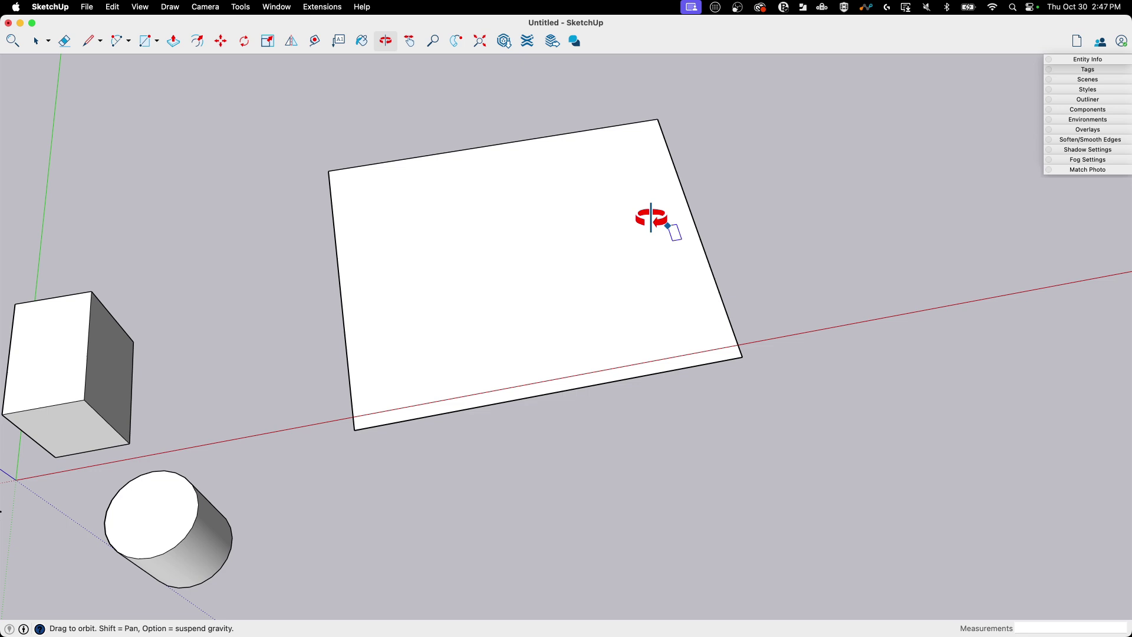
# - Draw a closed zigzag outline of eight segments on the rectangle
pyautogui.click(88, 40)
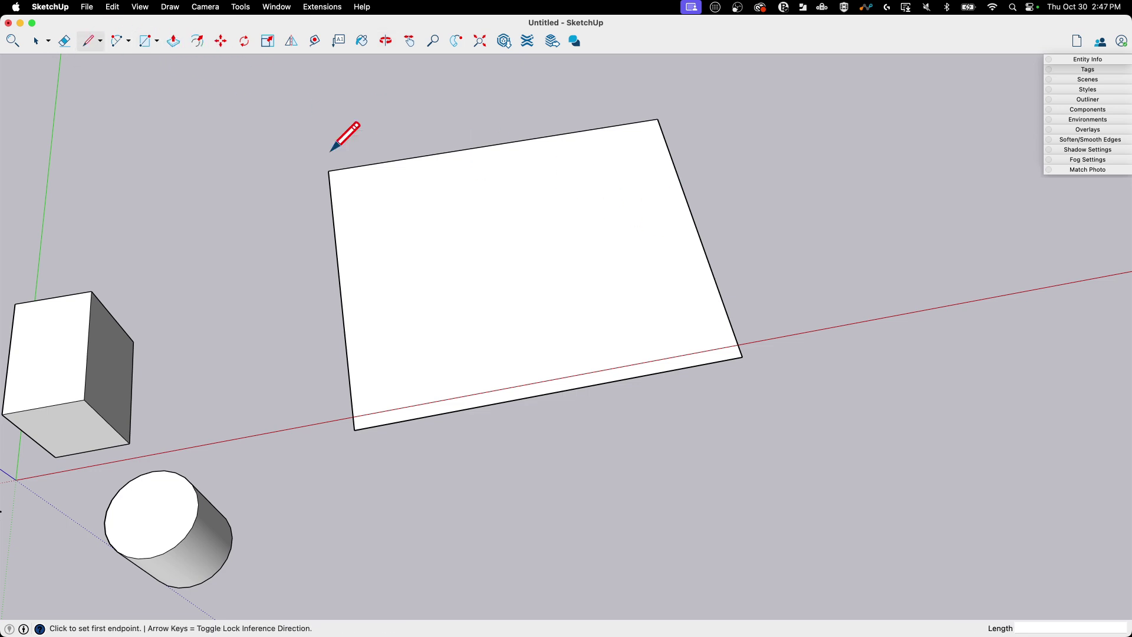
pyautogui.click(410, 213)
pyautogui.click(527, 242)
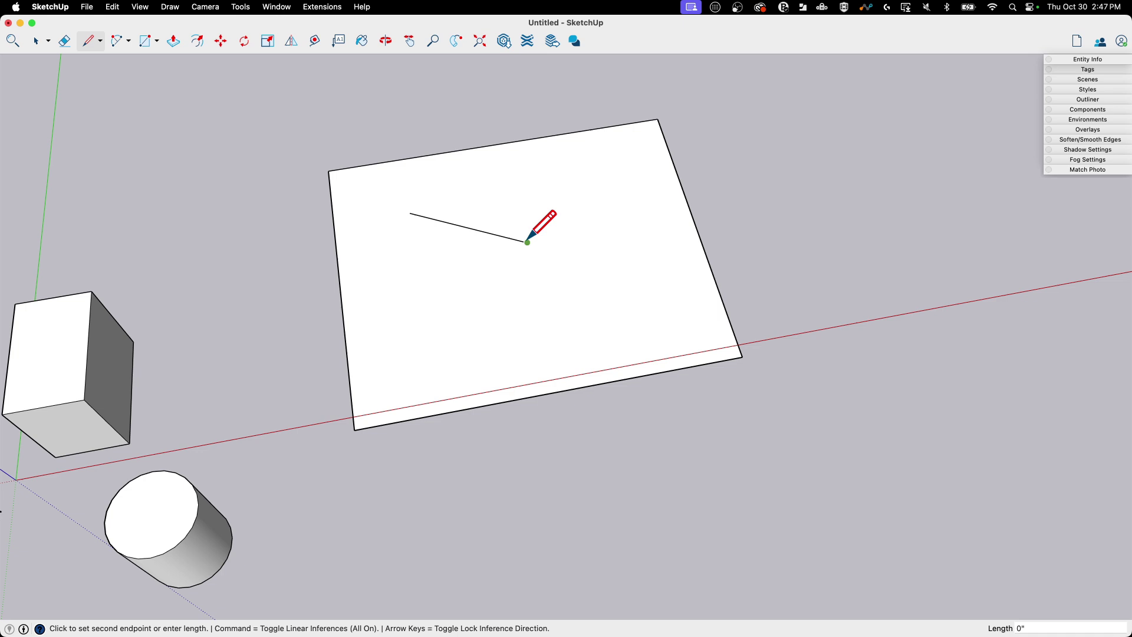
pyautogui.click(599, 193)
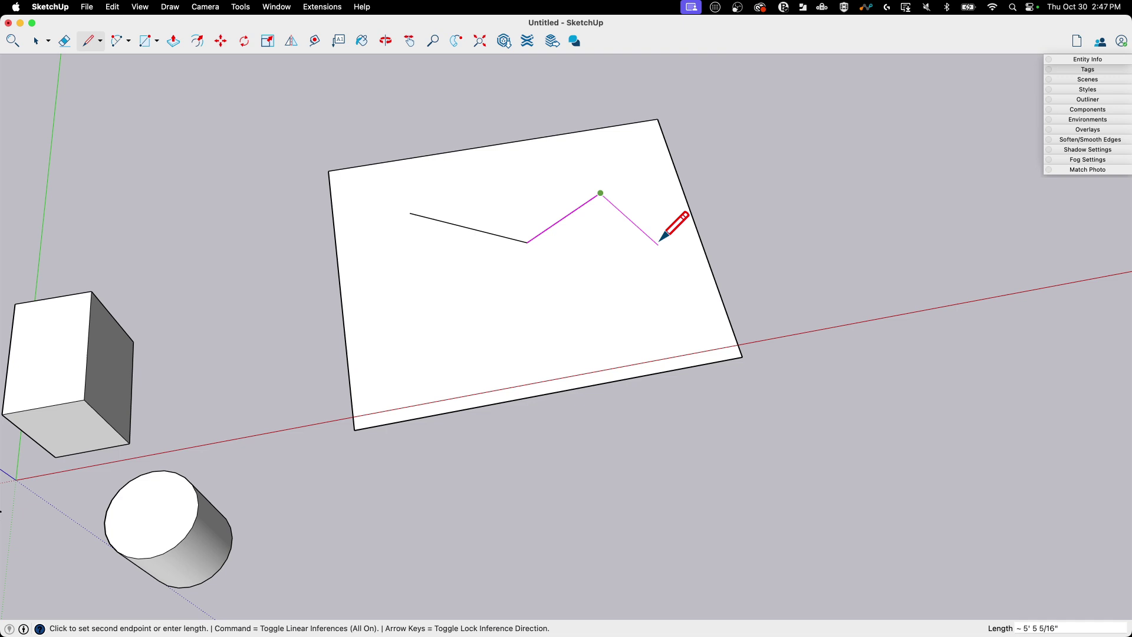
pyautogui.click(691, 255)
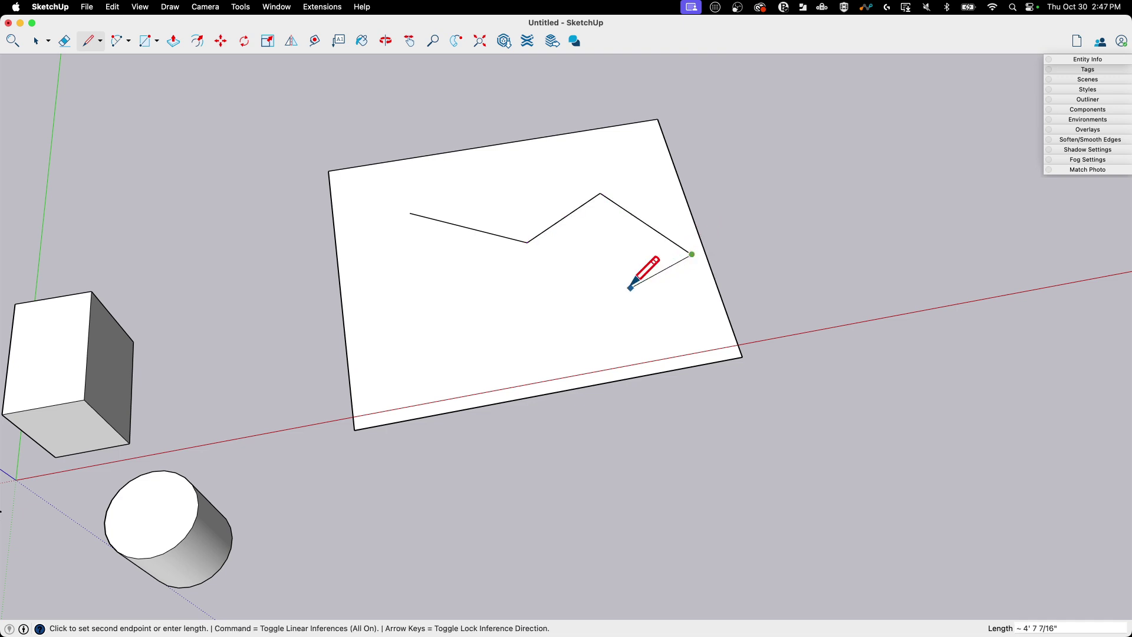
pyautogui.click(578, 300)
pyautogui.click(463, 267)
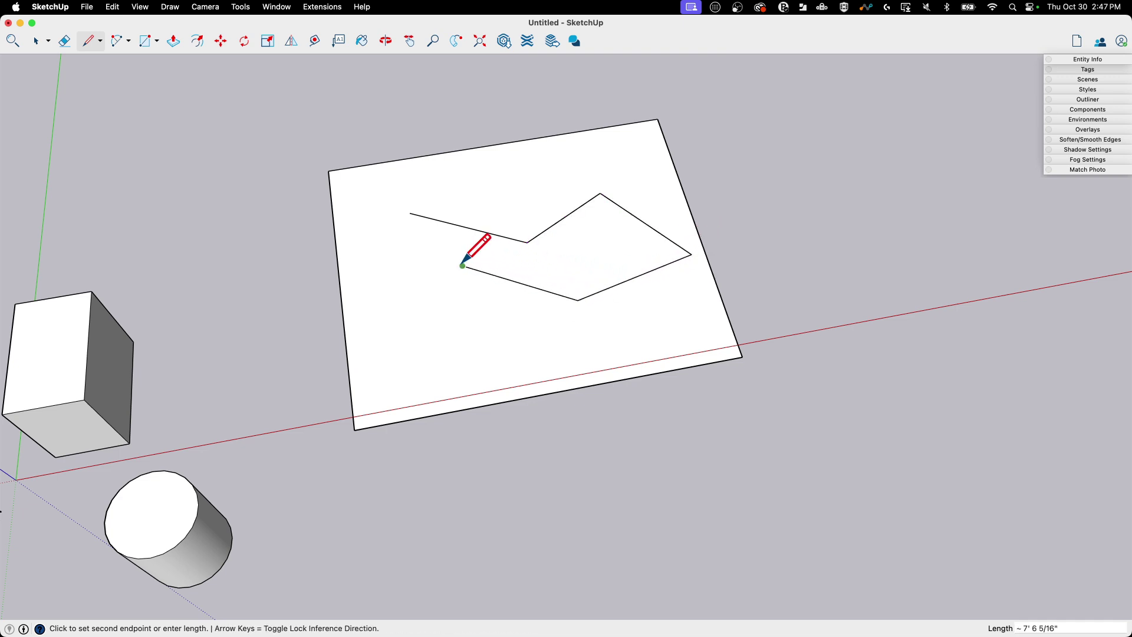
pyautogui.click(384, 304)
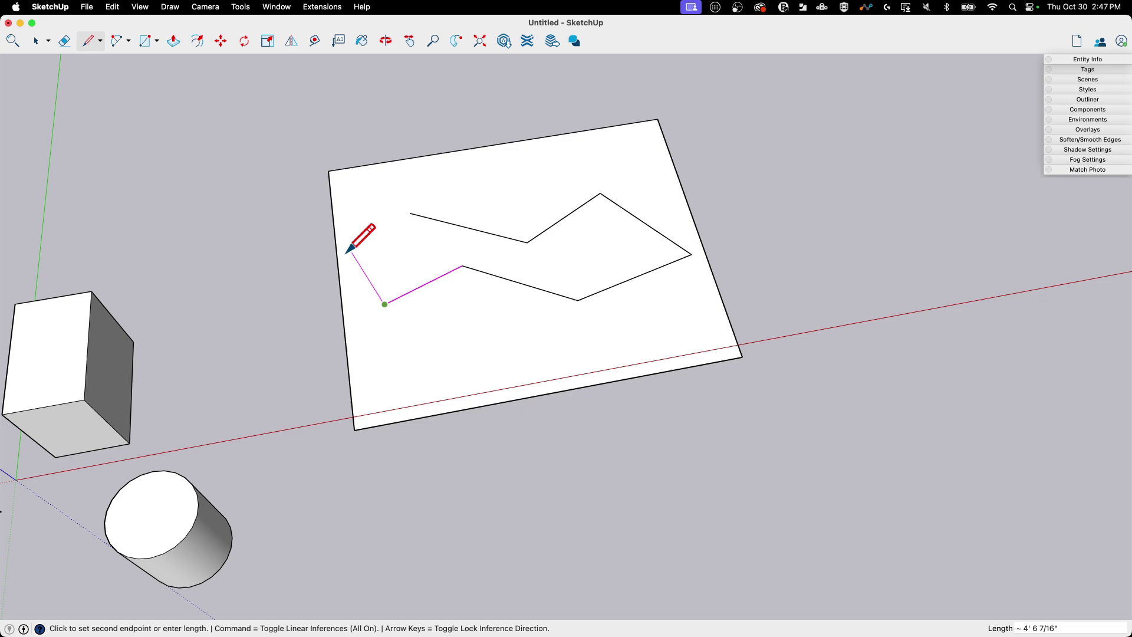
pyautogui.click(346, 262)
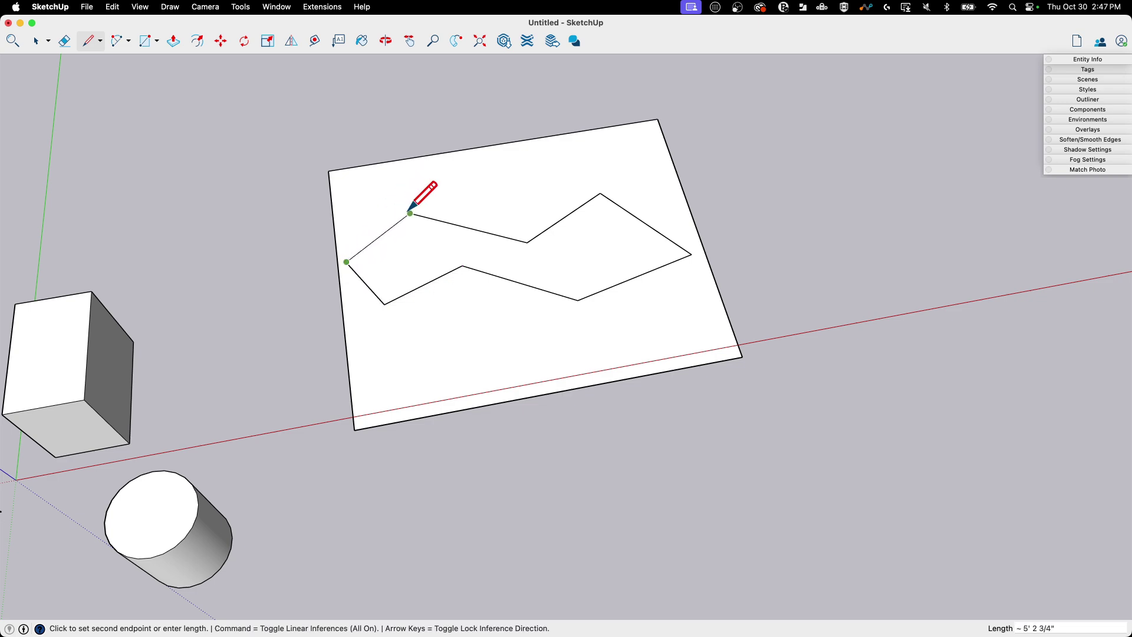
pyautogui.click(410, 213)
# - Window-select the rectangle with its outline and delete them
pyautogui.moveTo(670, 445)
pyautogui.mouseDown(button='middle')
pyautogui.moveTo(531, 278)
pyautogui.moveTo(472, 147)
pyautogui.moveTo(685, 546)
pyautogui.moveTo(472, 38)
pyautogui.moveTo(495, 384)
pyautogui.moveTo(426, 376)
pyautogui.moveTo(439, 359)
pyautogui.mouseUp(button='middle')
pyautogui.press('l')
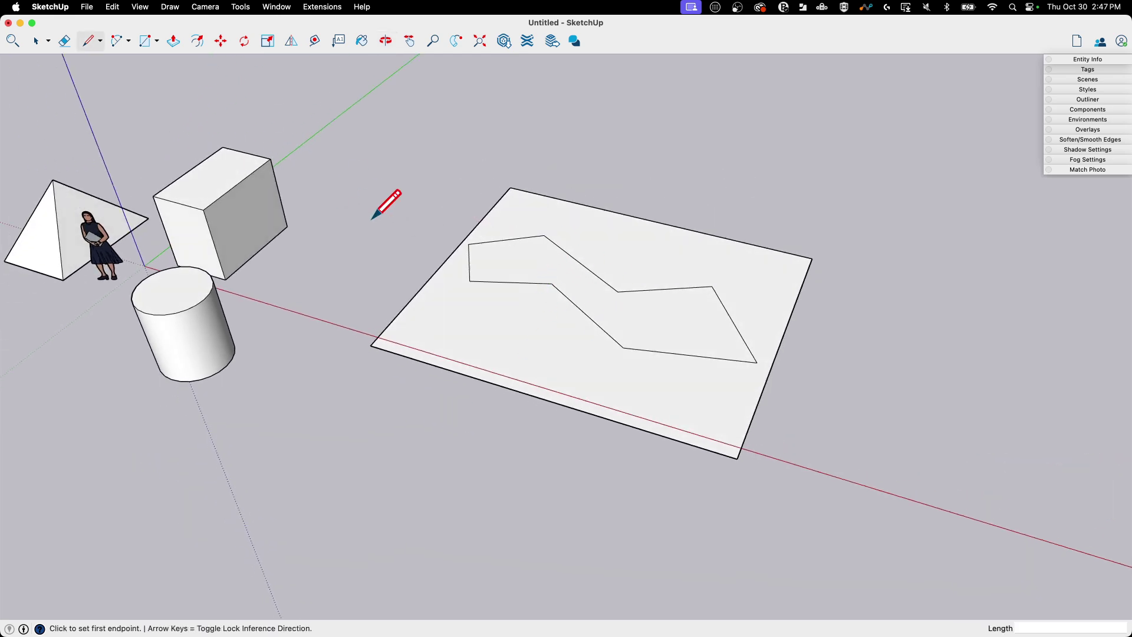
pyautogui.press('space')
pyautogui.moveTo(347, 170); pyautogui.dragTo(880, 533)
pyautogui.press('Delete')
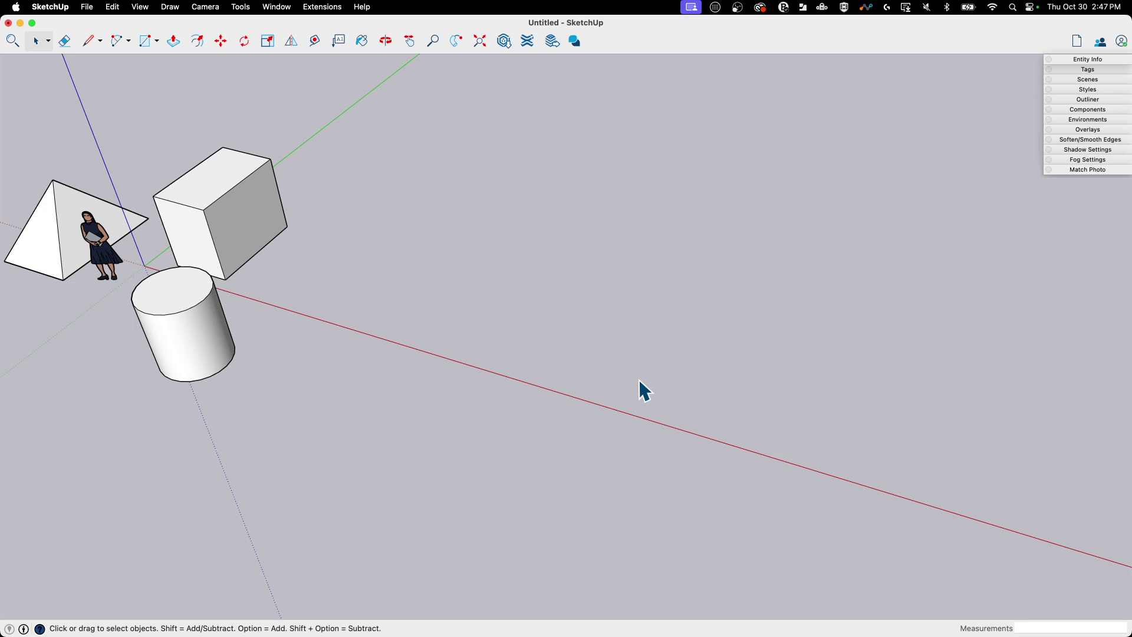
# - Draw a line on the ground in front of the cylinder
pyautogui.scroll(-3, 654, 304)
pyautogui.scroll(5, 364, 311)
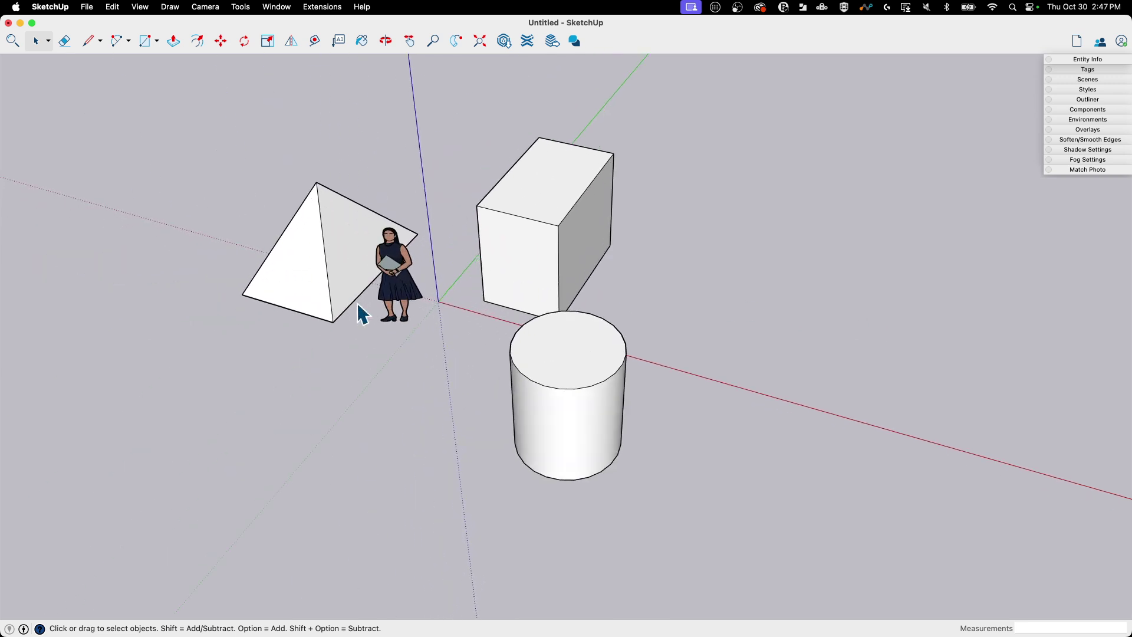
pyautogui.moveTo(410, 336); pyautogui.dragTo(577, 148, button='middle')
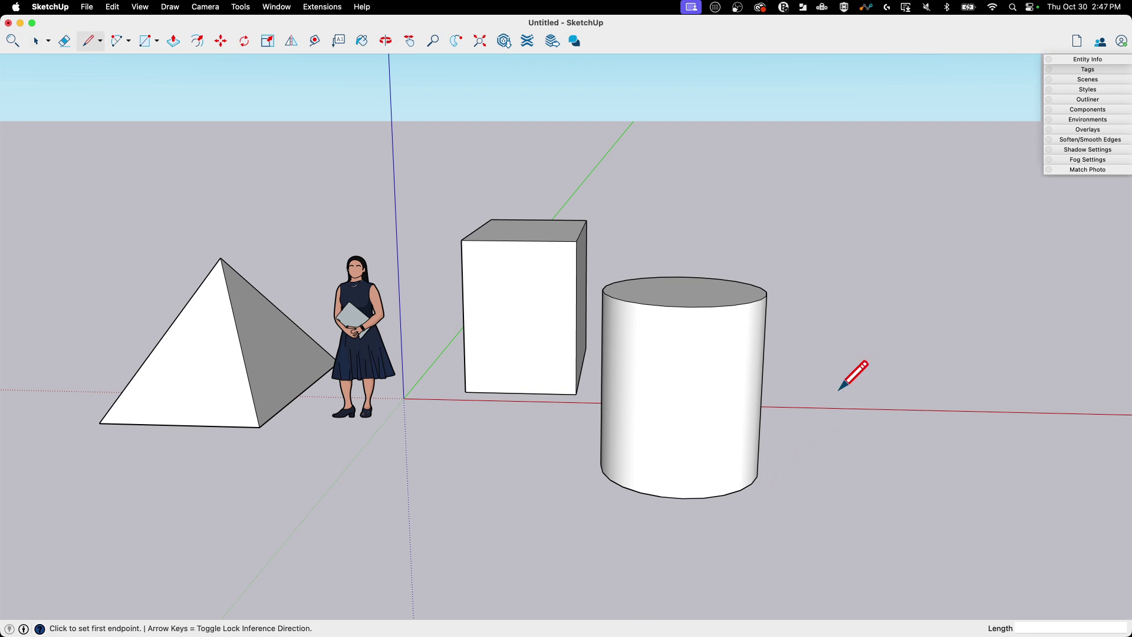
pyautogui.click(497, 517)
pyautogui.click(641, 523)
pyautogui.press('space')
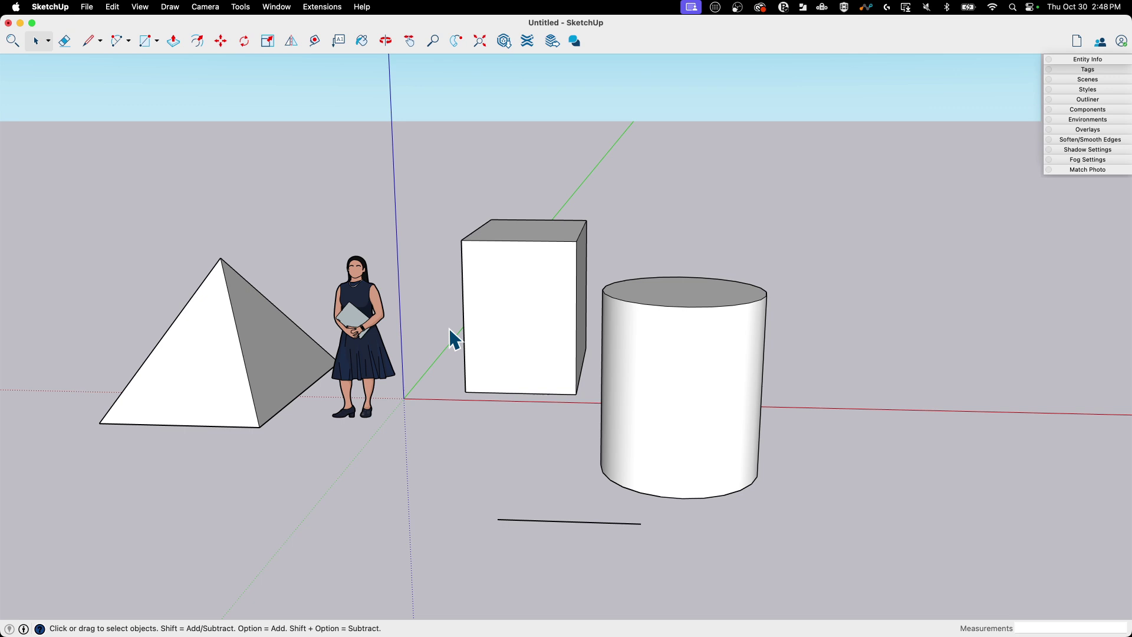
# - Add two edges from the line's ends to a third corner, closing a triangle
pyautogui.moveTo(534, 508); pyautogui.dragTo(482, 513, button='middle')
pyautogui.scroll(-2, 505, 278)
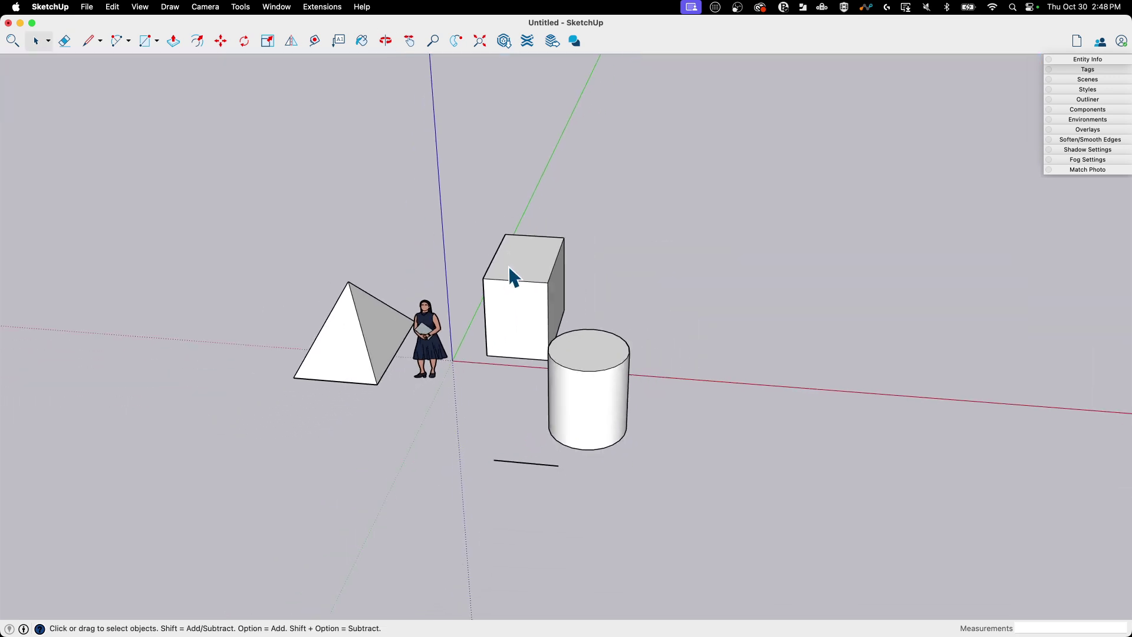
pyautogui.scroll(2, 509, 492)
pyautogui.press('l')
pyautogui.click(480, 440)
pyautogui.click(547, 498)
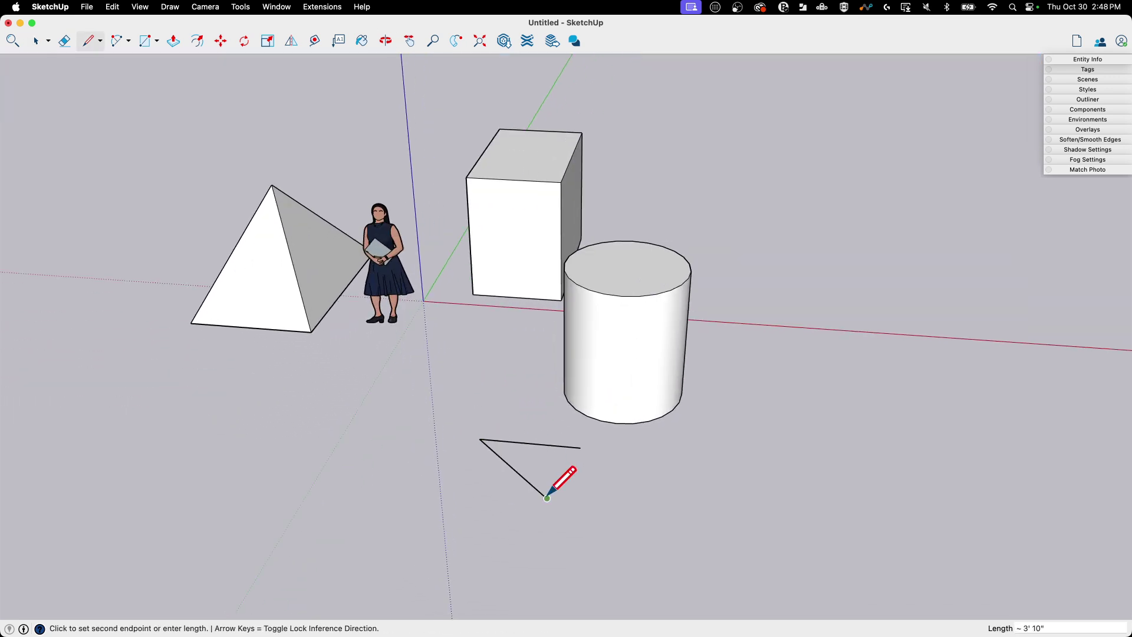
pyautogui.click(581, 447)
# - Orbit closer and select the new triangle face
pyautogui.moveTo(690, 501); pyautogui.dragTo(572, 458, button='middle')
pyautogui.scroll(4, 571, 459)
pyautogui.moveTo(426, 362); pyautogui.dragTo(695, 475, button='middle')
pyautogui.press('space')
pyautogui.click(716, 449)
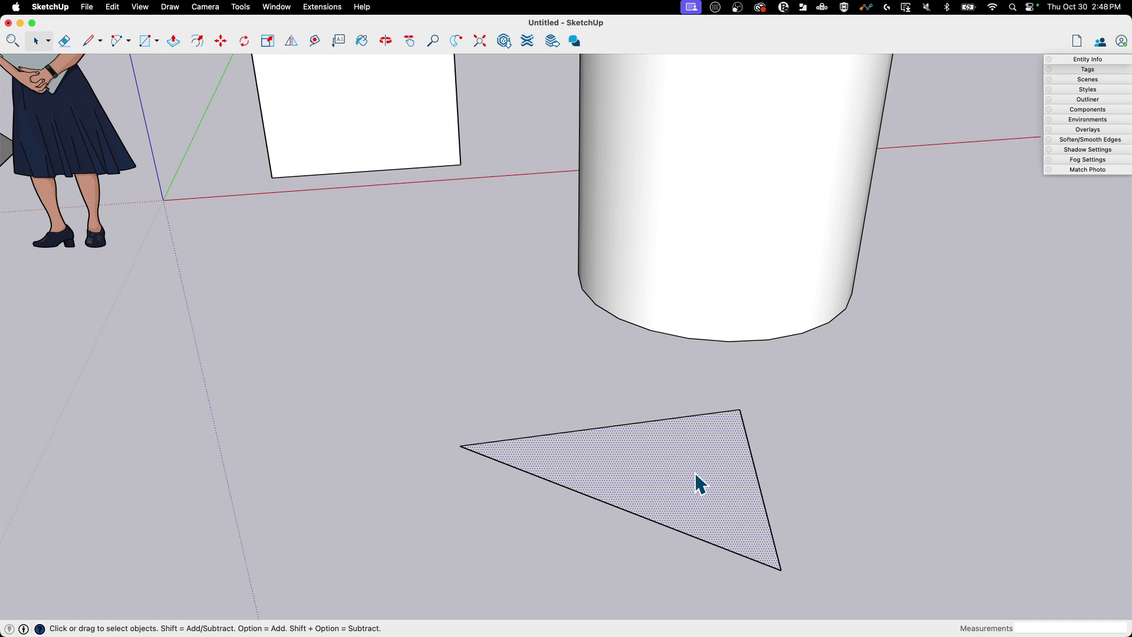
# - Frame the triangle and push/pull it up about 1' 7 3/16" into a prism
pyautogui.scroll(-5, 699, 484)
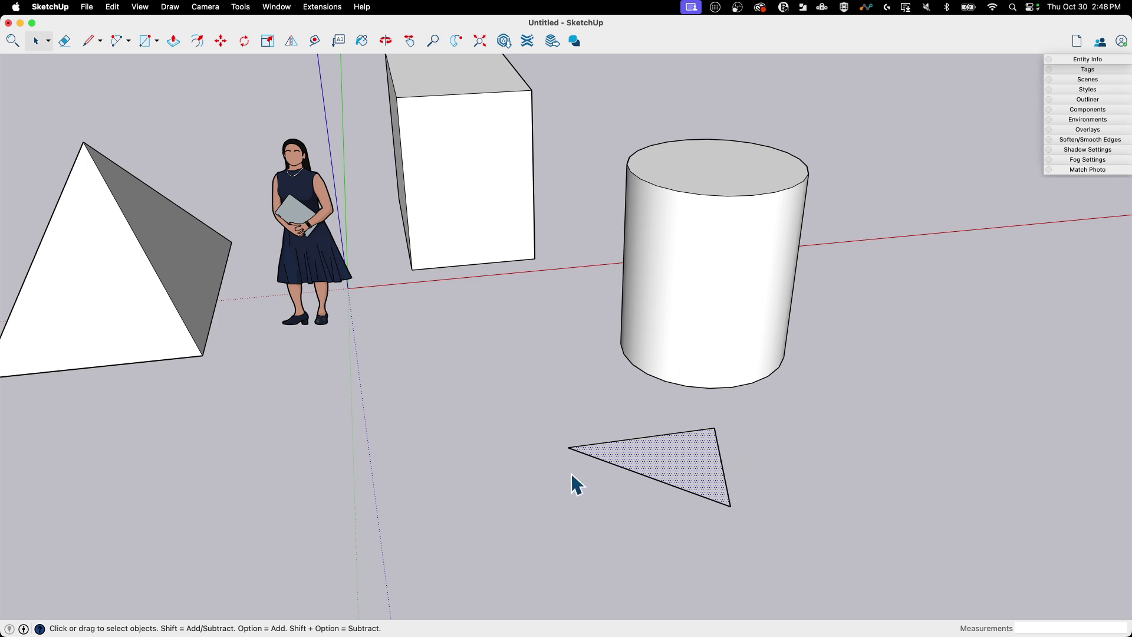
pyautogui.moveTo(681, 473); pyautogui.dragTo(679, 497, button='middle')
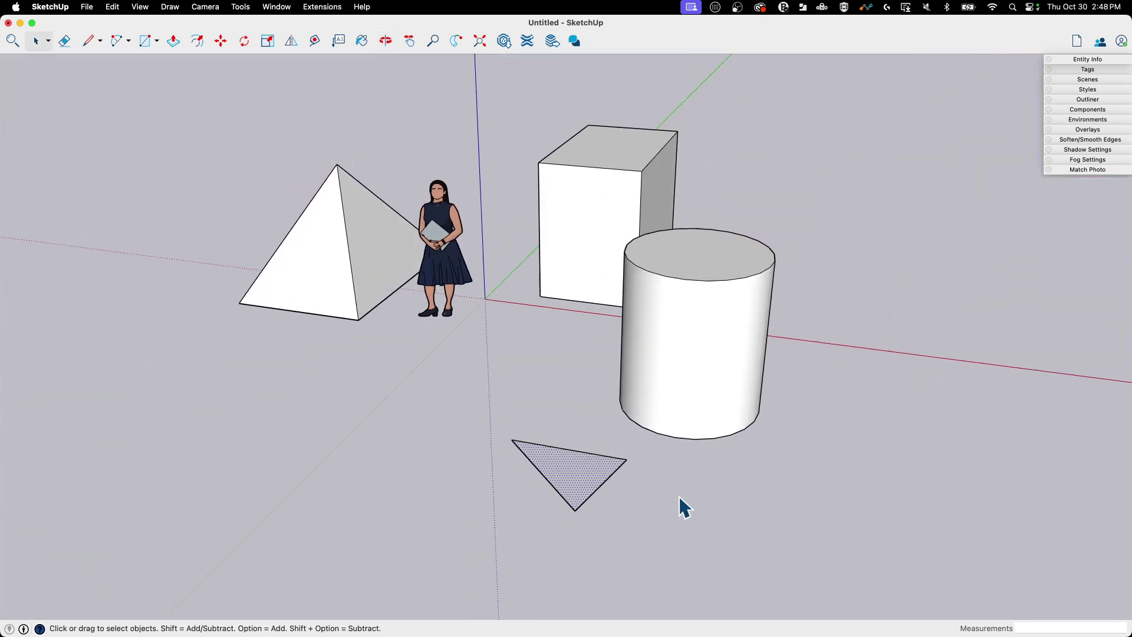
pyautogui.moveTo(382, 206); pyautogui.dragTo(601, 263, button='middle')
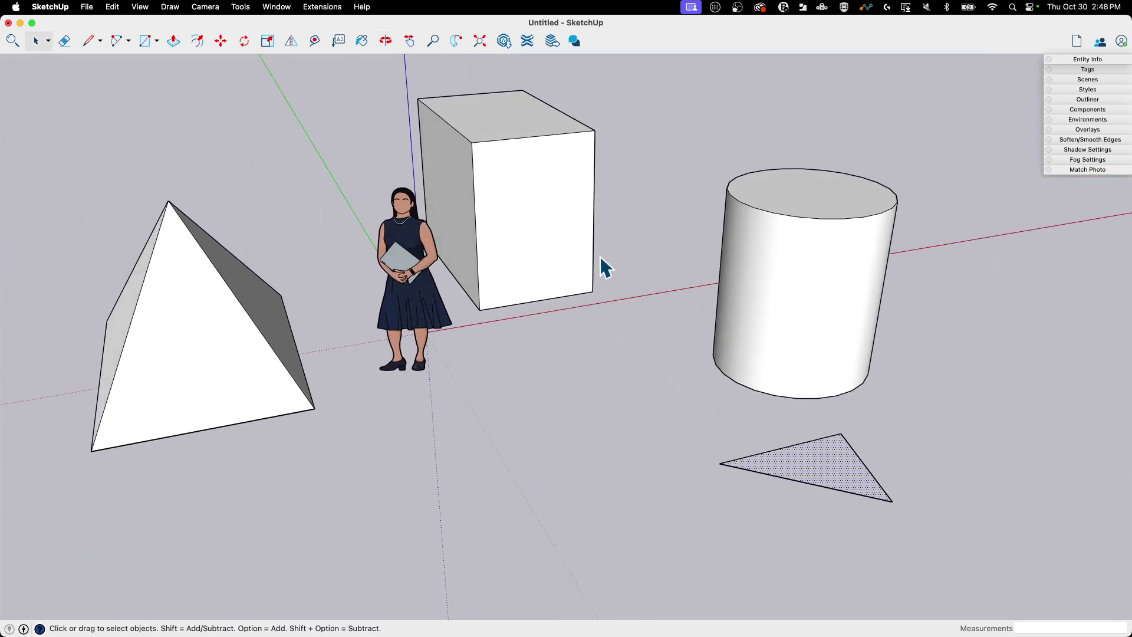
pyautogui.moveTo(596, 354); pyautogui.dragTo(519, 273, button='middle')
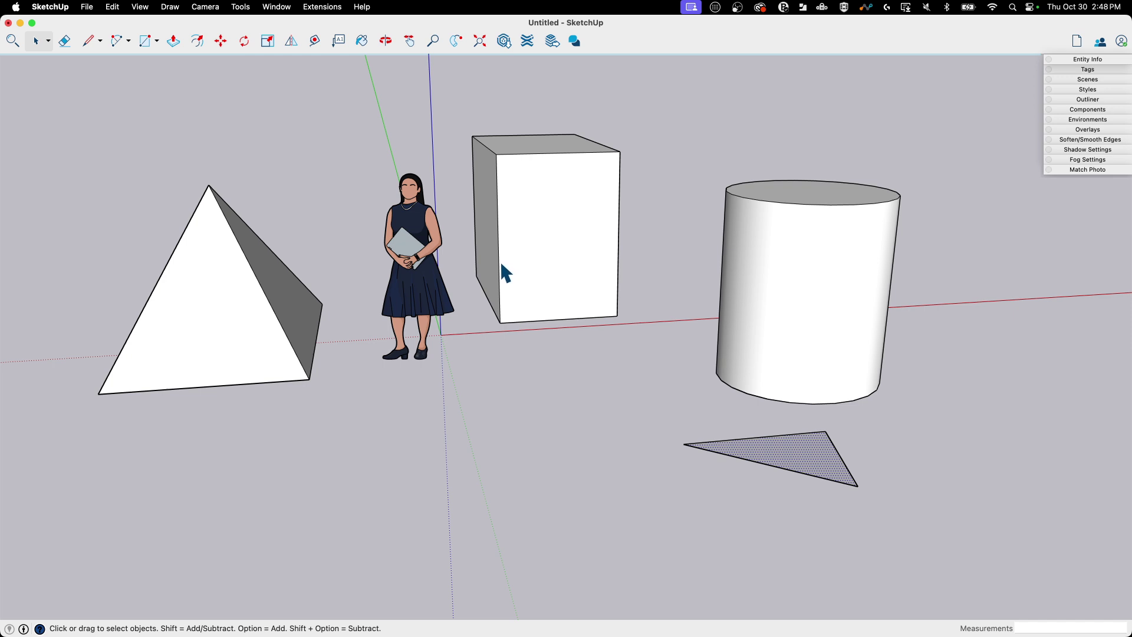
pyautogui.scroll(-3, 511, 265)
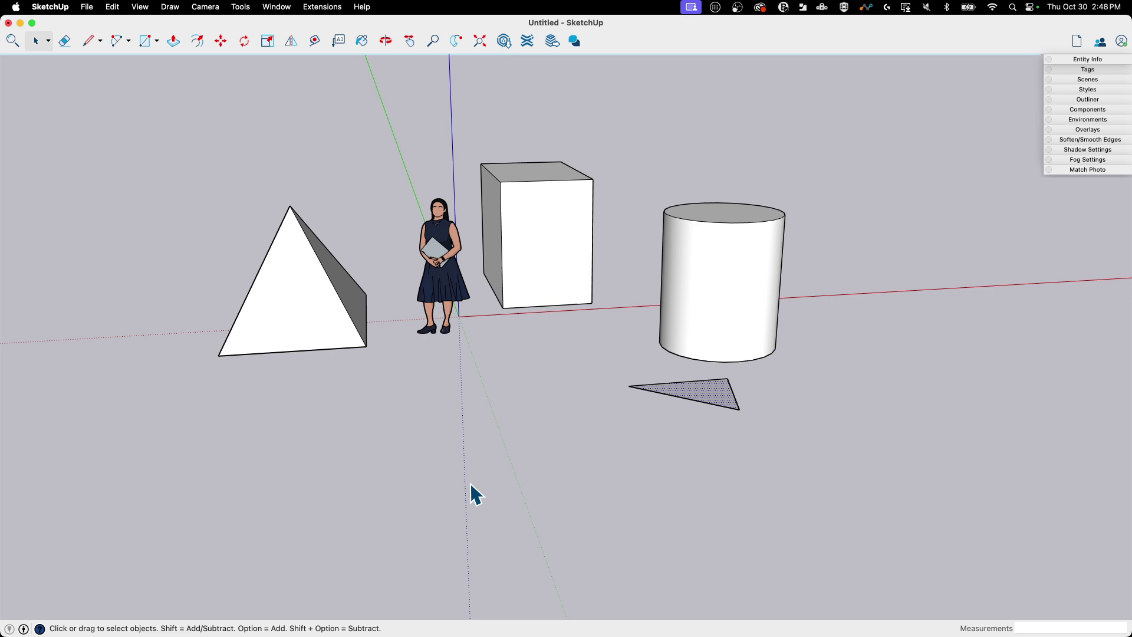
pyautogui.moveTo(742, 384); pyautogui.dragTo(493, 310, button='middle')
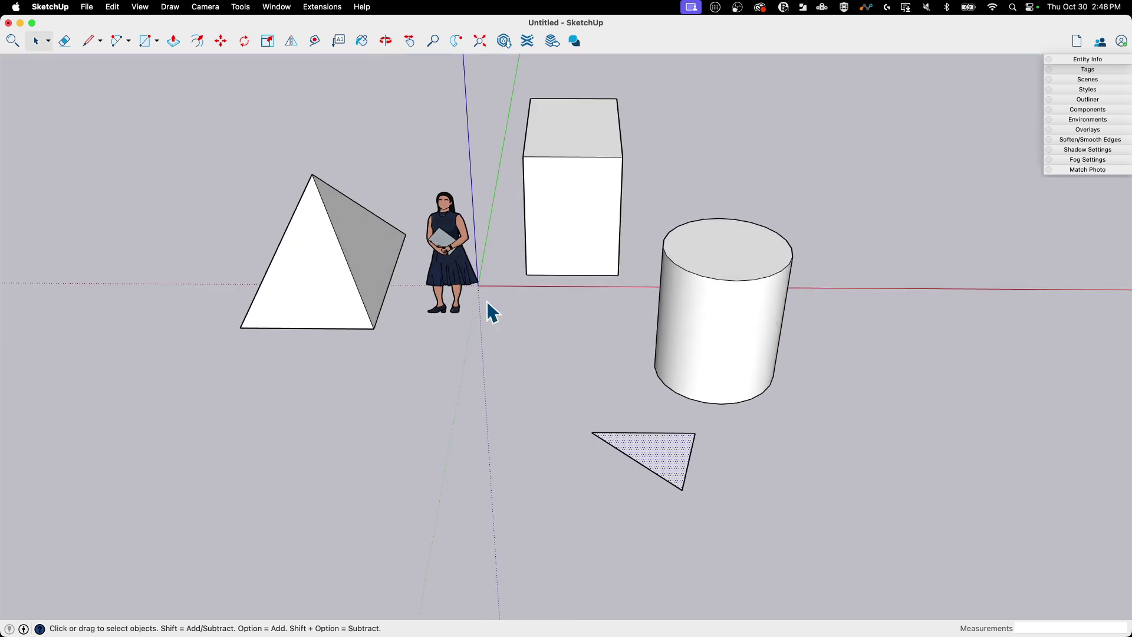
pyautogui.scroll(5, 661, 466)
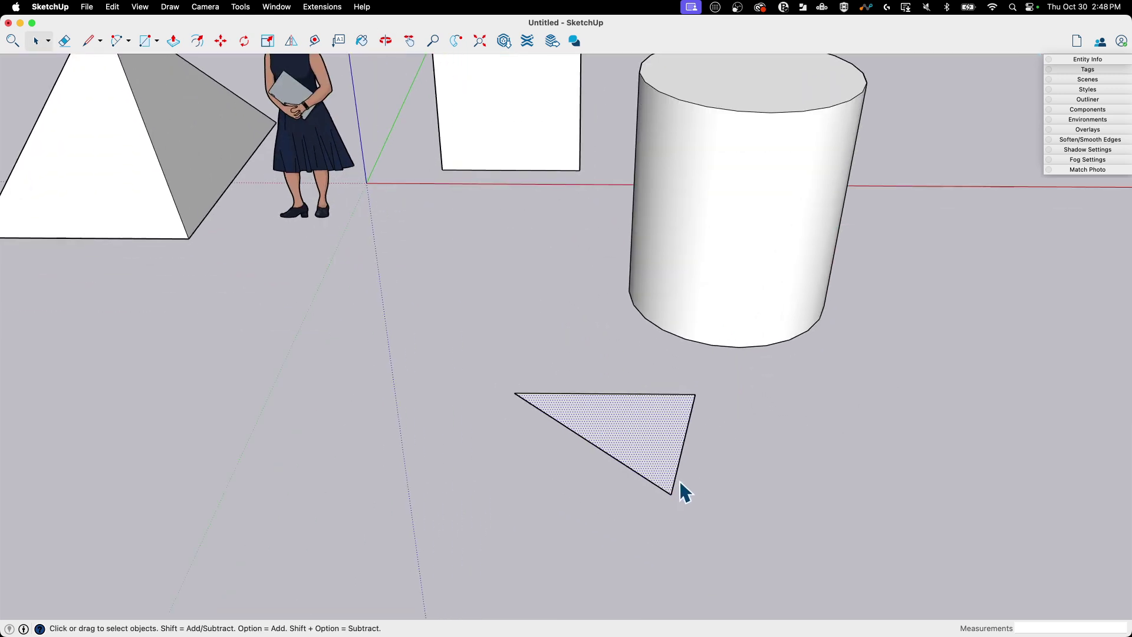
pyautogui.moveTo(682, 488); pyautogui.dragTo(577, 379, button='middle')
pyautogui.press('p')
pyautogui.moveTo(531, 396); pyautogui.dragTo(534, 307)
pyautogui.middleClick(710, 356)
pyautogui.moveTo(710, 356); pyautogui.dragTo(1073, 345, button='middle')
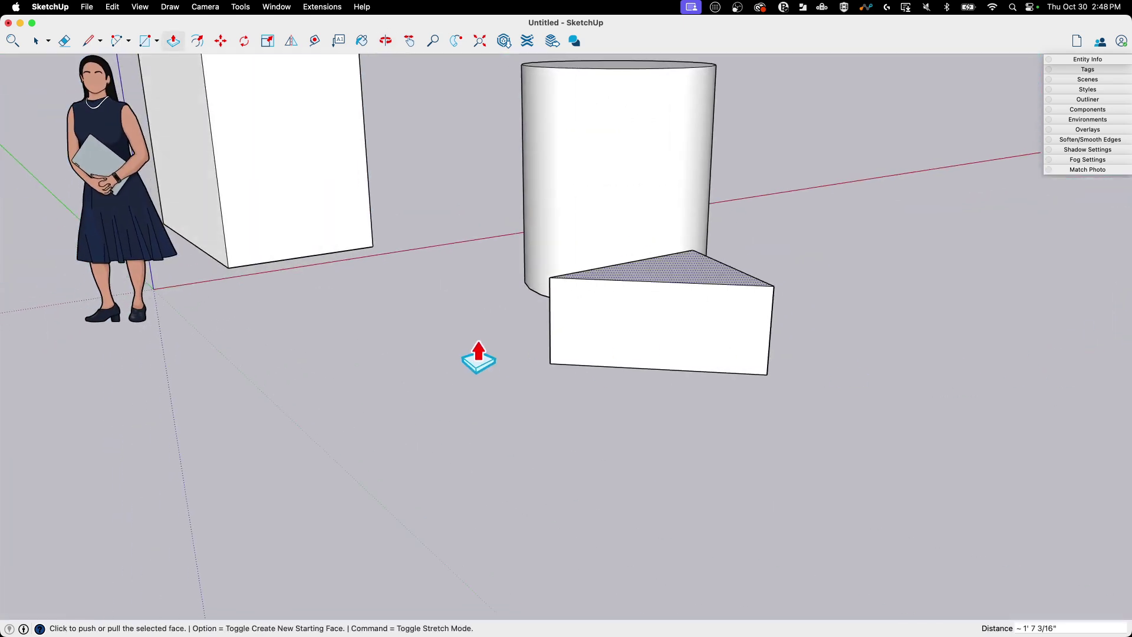
pyautogui.moveTo(476, 360); pyautogui.dragTo(595, 469, button='middle')
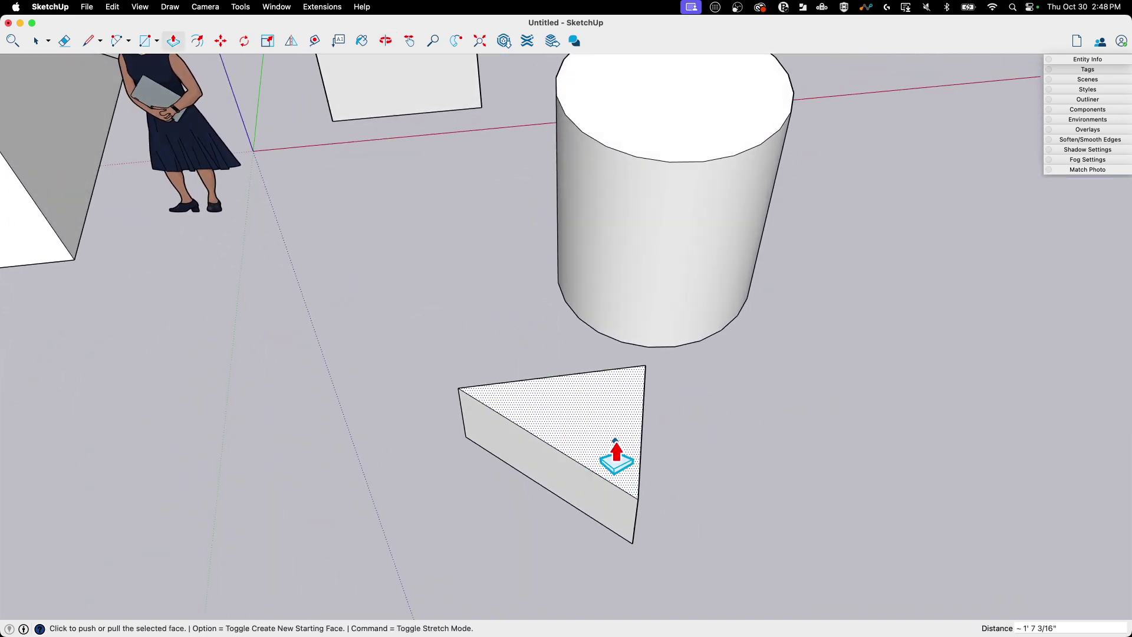
# - Orbit below ground to view the pyramid's open underside
pyautogui.press('space')
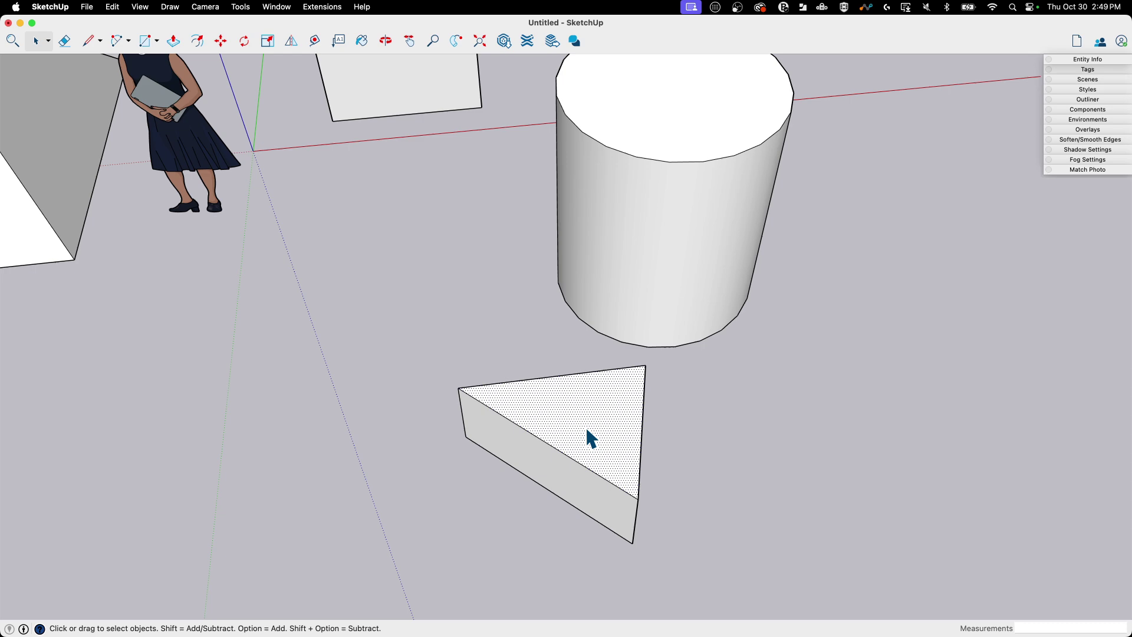
pyautogui.moveTo(632, 455); pyautogui.dragTo(168, 380, button='middle')
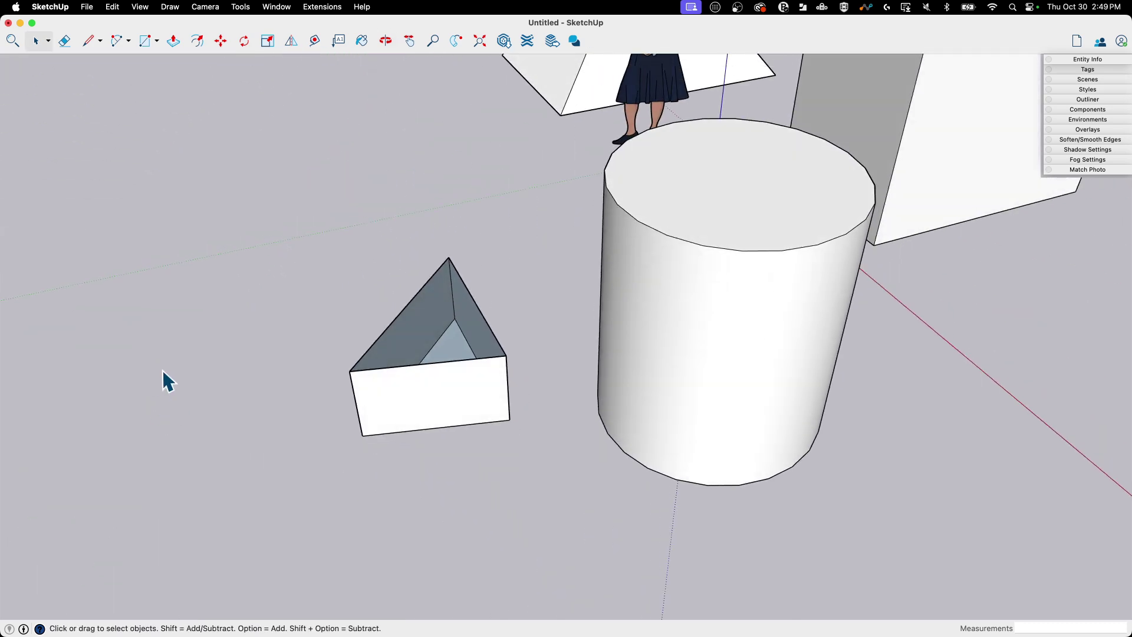
pyautogui.scroll(5, 480, 328)
pyautogui.moveTo(391, 424); pyautogui.dragTo(802, 463, button='middle')
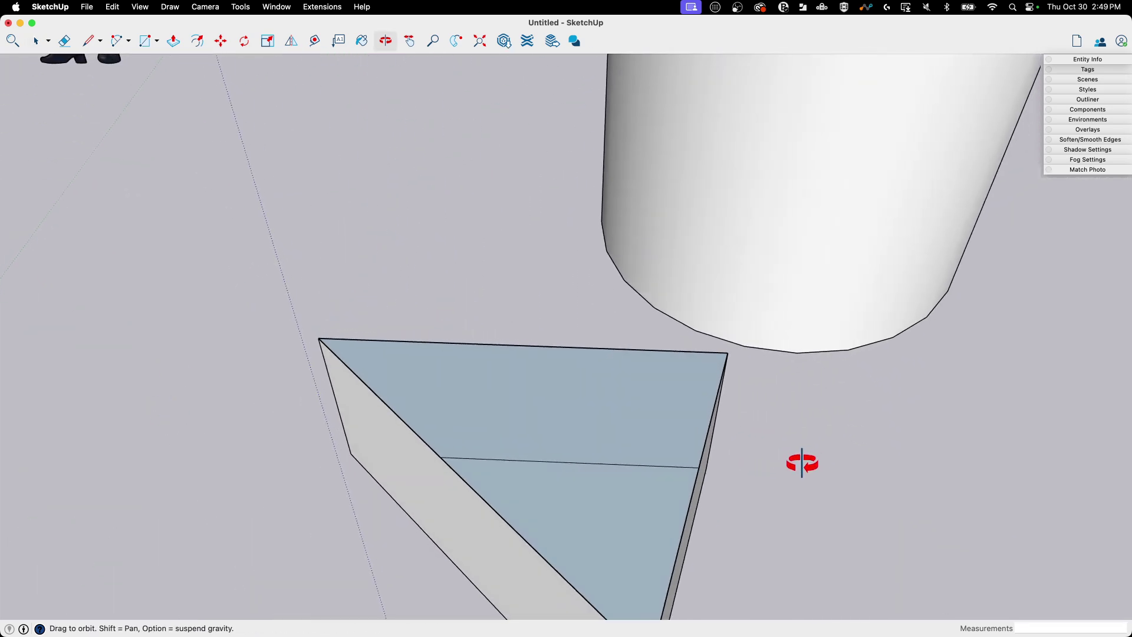
pyautogui.scroll(-8, 857, 450)
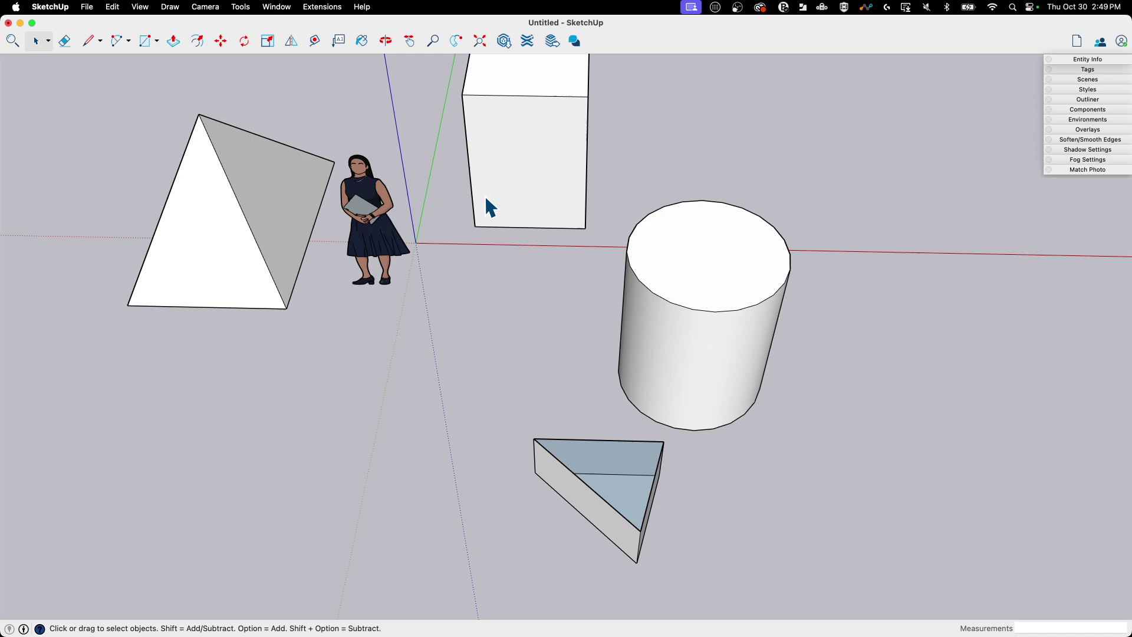
pyautogui.moveTo(486, 199); pyautogui.dragTo(488, 316, button='middle')
pyautogui.scroll(2, 470, 104)
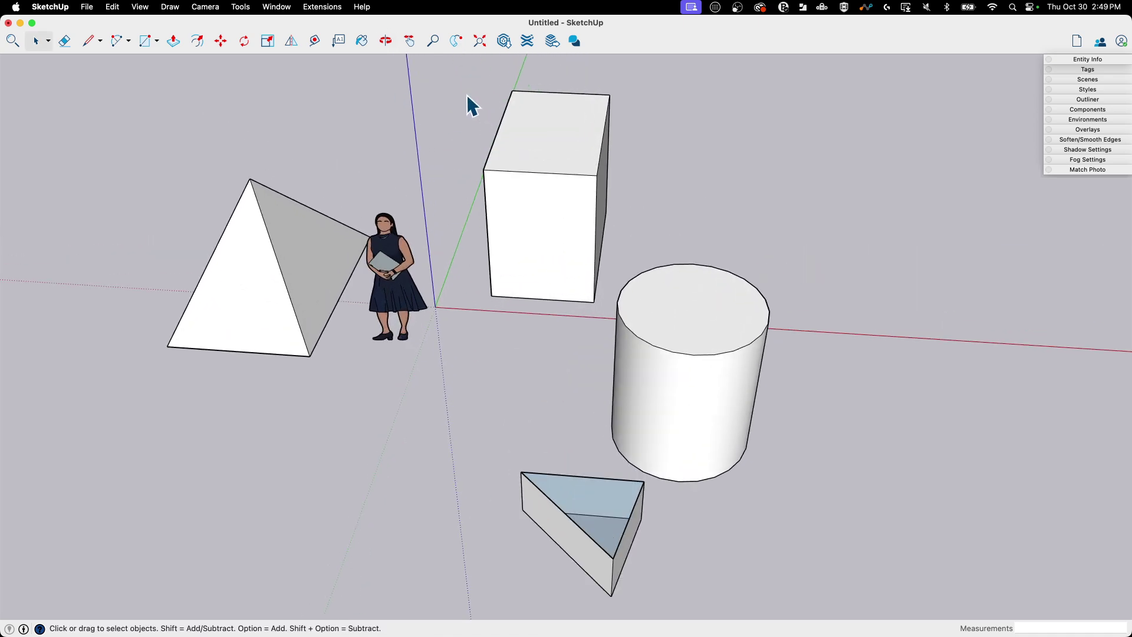
pyautogui.scroll(-3, 324, 394)
pyautogui.moveTo(324, 394); pyautogui.dragTo(319, 354, button='middle')
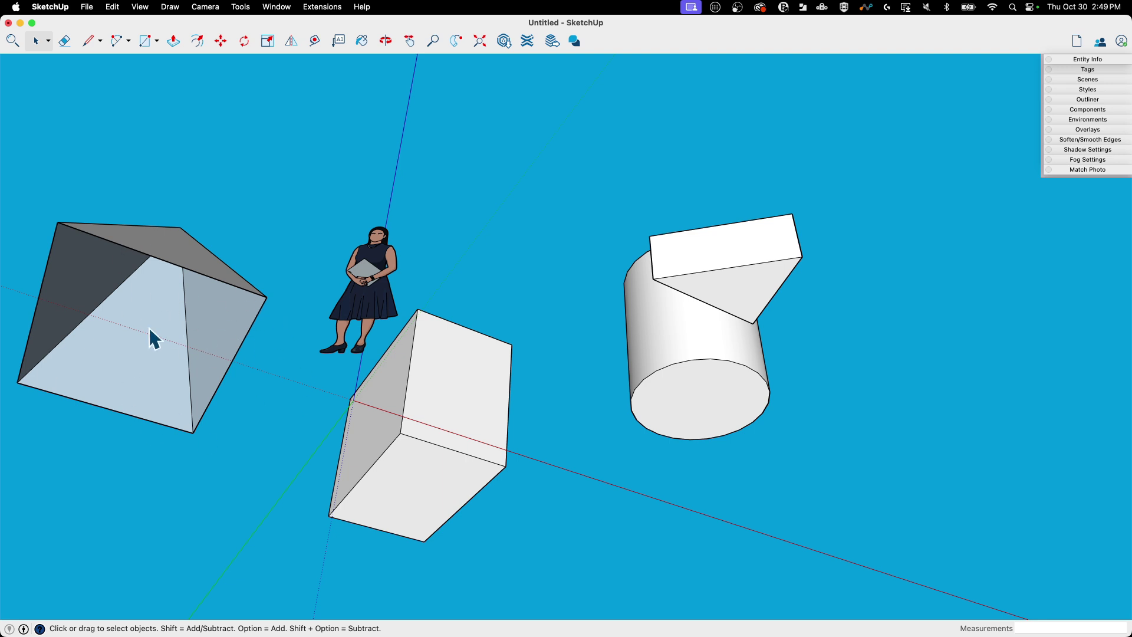
# - Draw a line between two pyramid base corners to close its base
pyautogui.press('l')
pyautogui.click(58, 221)
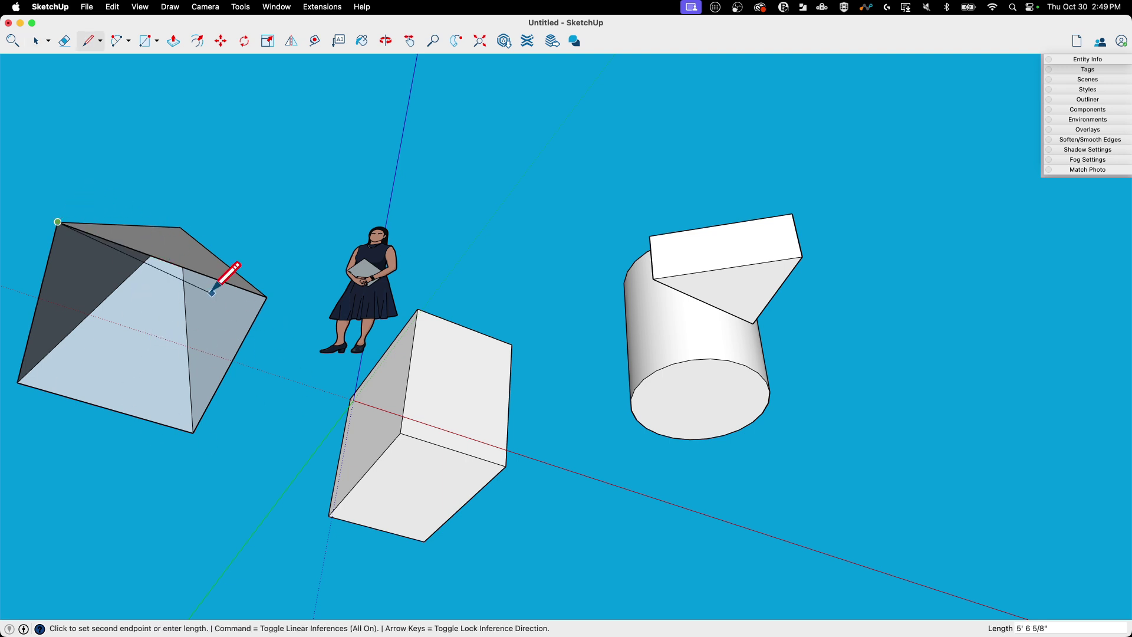
pyautogui.click(266, 296)
pyautogui.press('space')
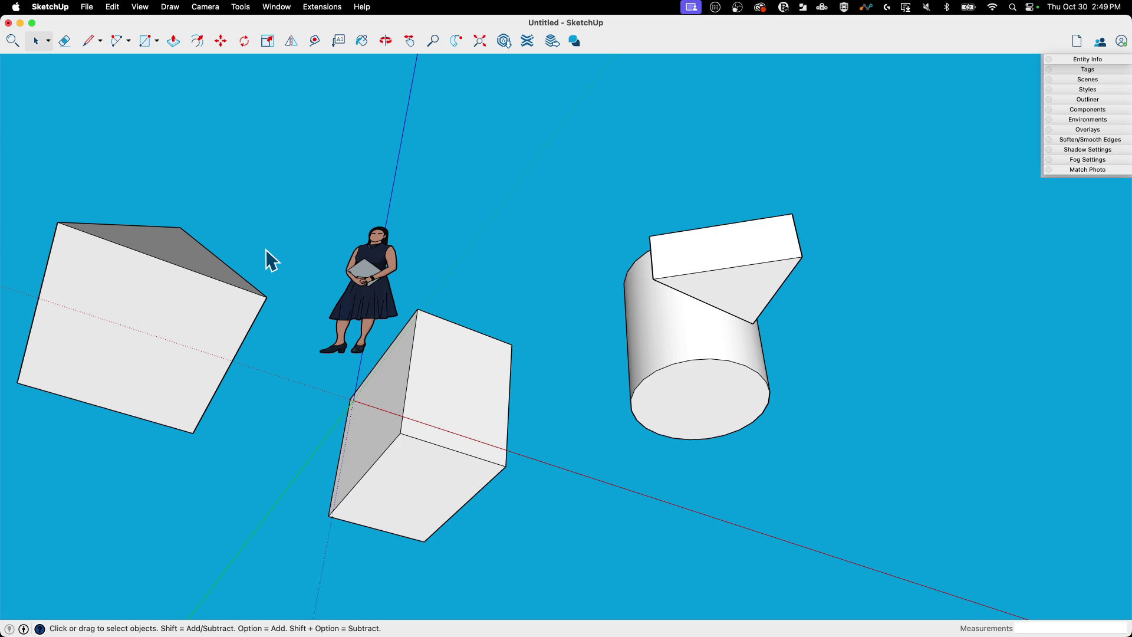
# - Select and delete the pyramid's front face
pyautogui.moveTo(300, 217); pyautogui.dragTo(192, 434, button='middle')
pyautogui.click(187, 360)
pyautogui.press('Delete')
# - Undo the face deletion and draw an edge across the prism's top corners to close its face
pyautogui.press('super+z')
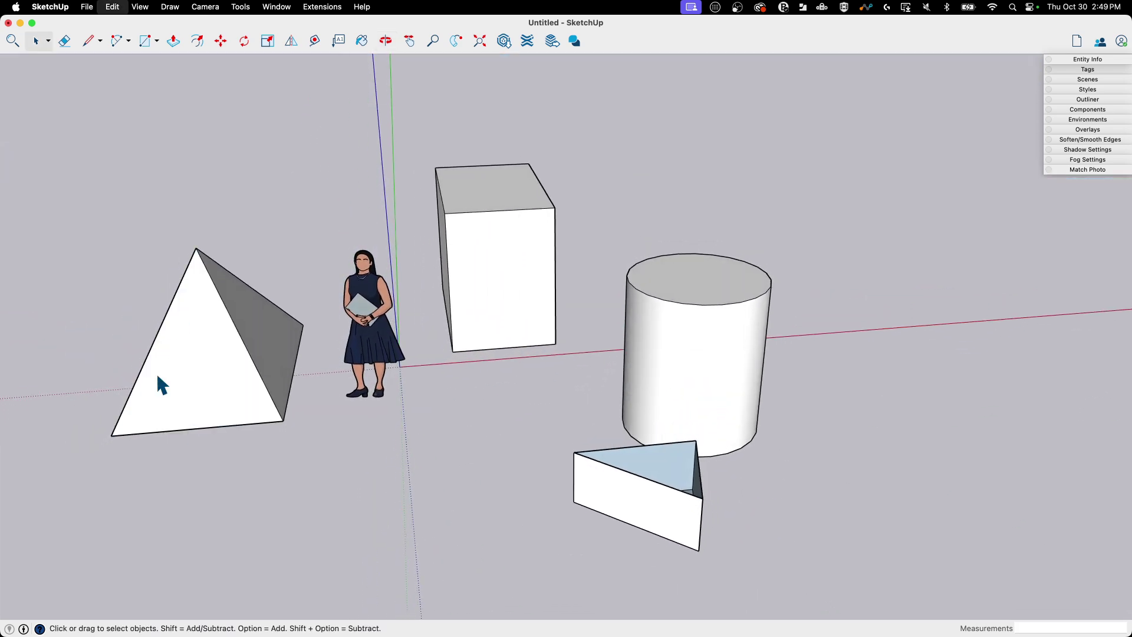
pyautogui.press('l')
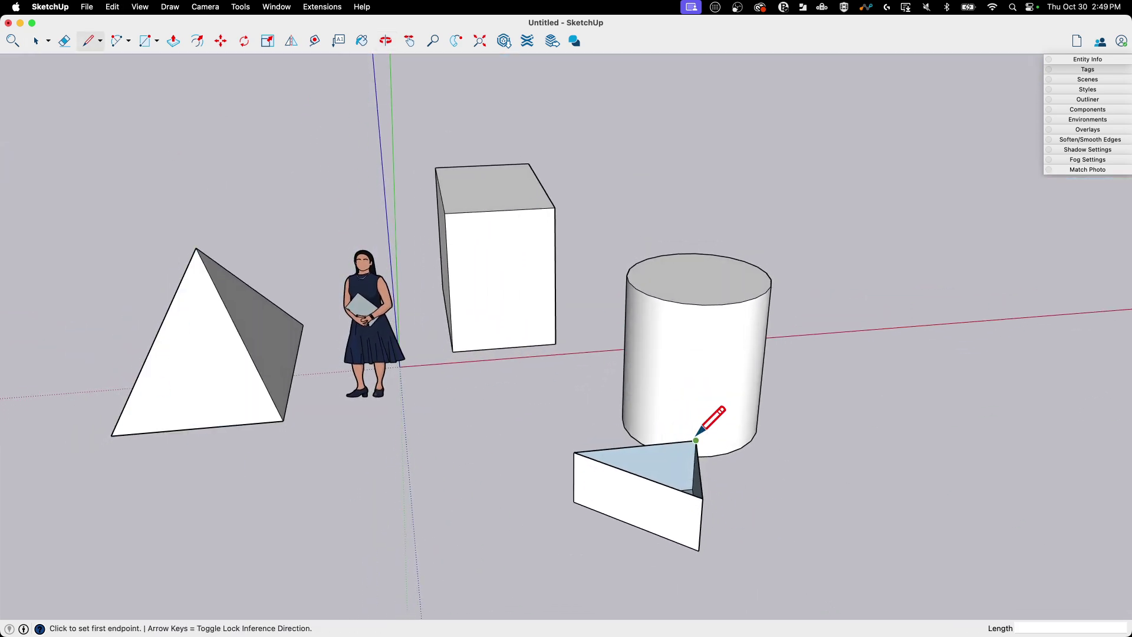
pyautogui.click(697, 440)
pyautogui.click(696, 440)
pyautogui.click(696, 441)
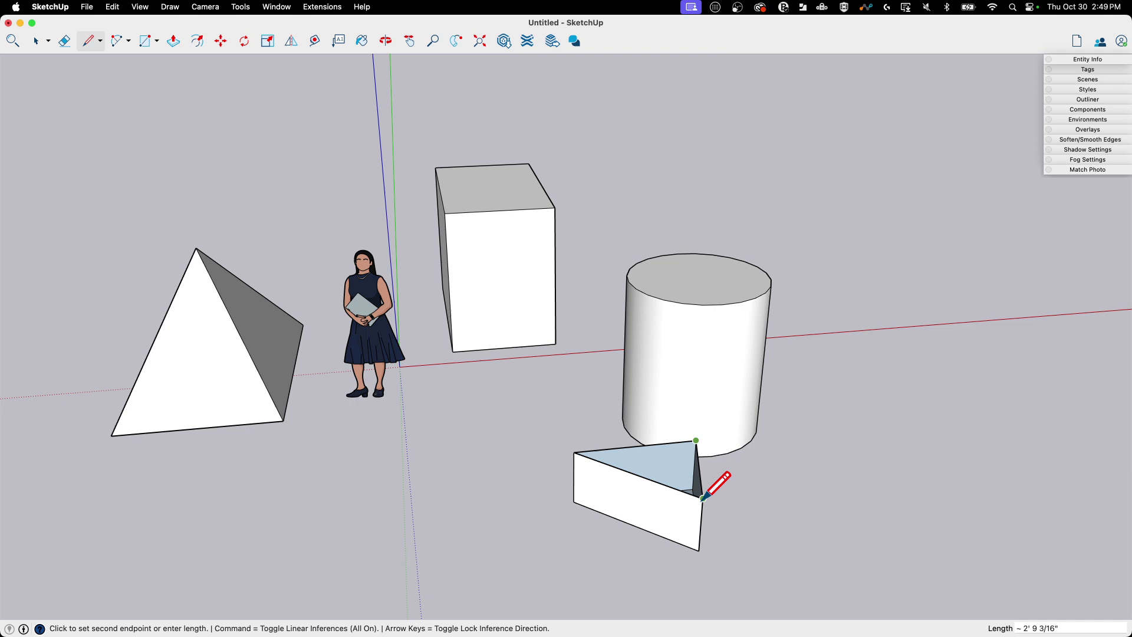
pyautogui.click(703, 498)
# - Orbit around the scene to inspect the four solids from several sides
pyautogui.moveTo(665, 489); pyautogui.dragTo(681, 289, button='middle')
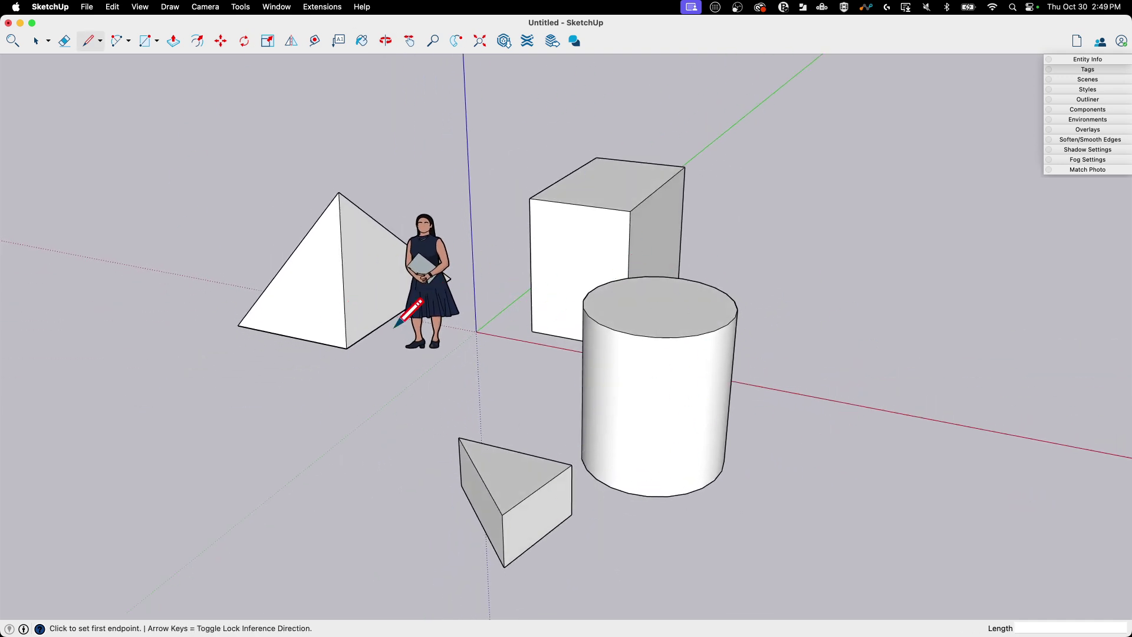
pyautogui.moveTo(533, 369); pyautogui.dragTo(678, 434, button='middle')
pyautogui.moveTo(803, 286); pyautogui.dragTo(771, 260, button='middle')
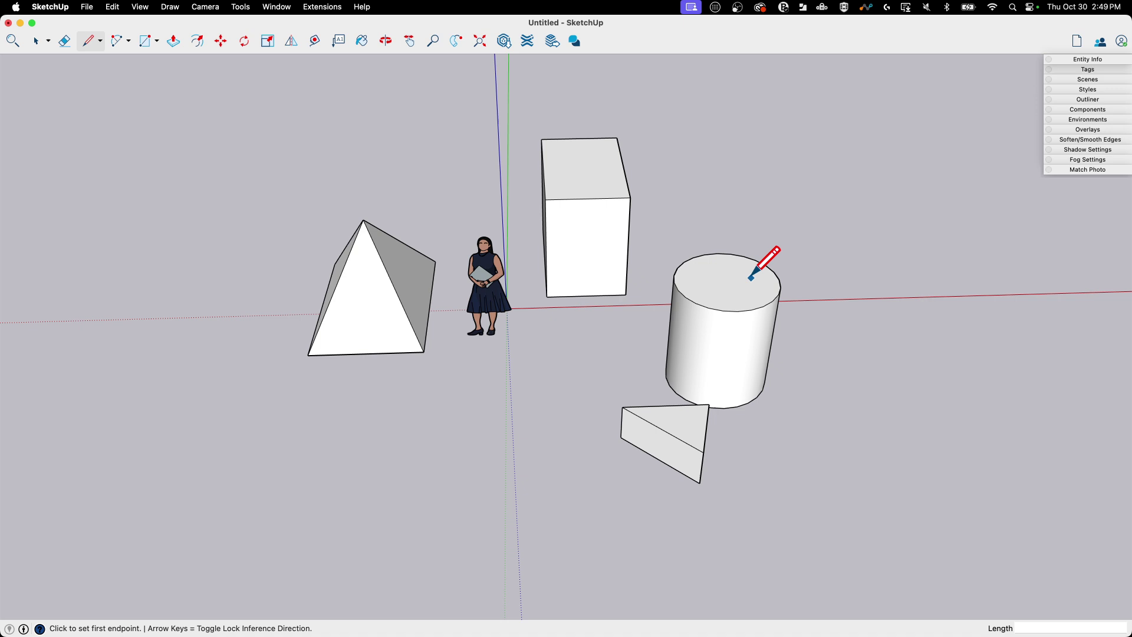
pyautogui.moveTo(441, 328)
pyautogui.mouseDown(button='middle')
pyautogui.moveTo(514, 370)
pyautogui.moveTo(573, 344)
pyautogui.mouseUp(button='middle')
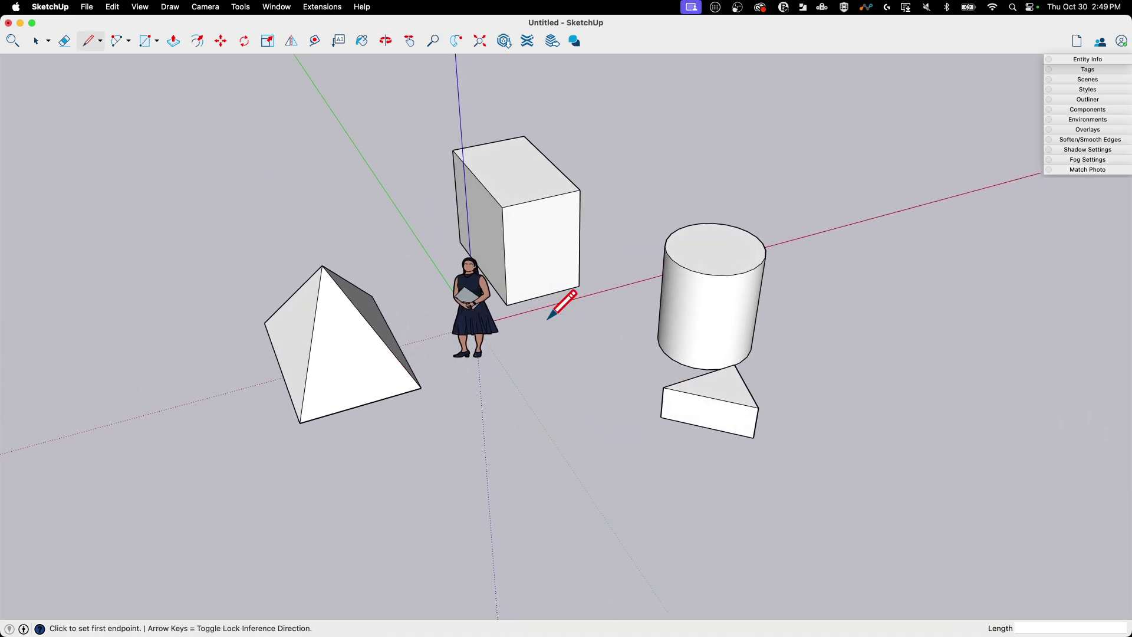
pyautogui.moveTo(489, 322)
pyautogui.mouseDown(button='middle')
pyautogui.moveTo(498, 318)
pyautogui.moveTo(437, 331)
pyautogui.mouseUp(button='middle')
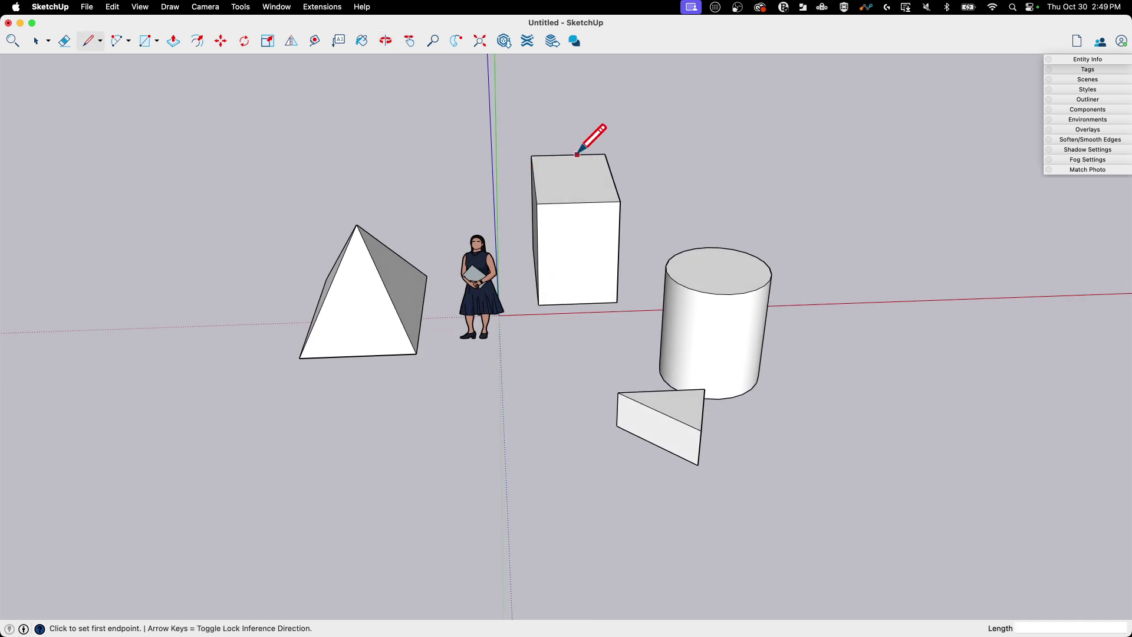
pyautogui.moveTo(779, 345)
pyautogui.mouseDown(button='middle')
pyautogui.moveTo(672, 427)
pyautogui.moveTo(607, 391)
pyautogui.mouseUp(button='middle')
pyautogui.moveTo(468, 358)
pyautogui.mouseDown(button='middle')
pyautogui.moveTo(485, 370)
pyautogui.moveTo(627, 353)
pyautogui.mouseUp(button='middle')
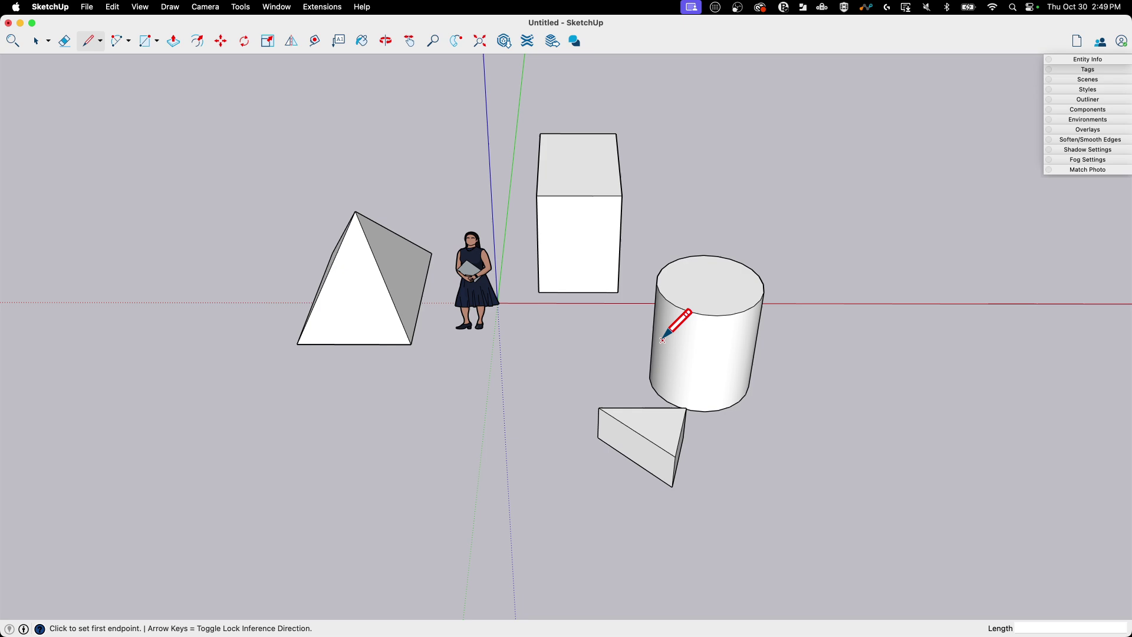
# - Window-select the whole pyramid and tilt the view to look down
pyautogui.press('space')
pyautogui.moveTo(257, 171); pyautogui.dragTo(442, 406)
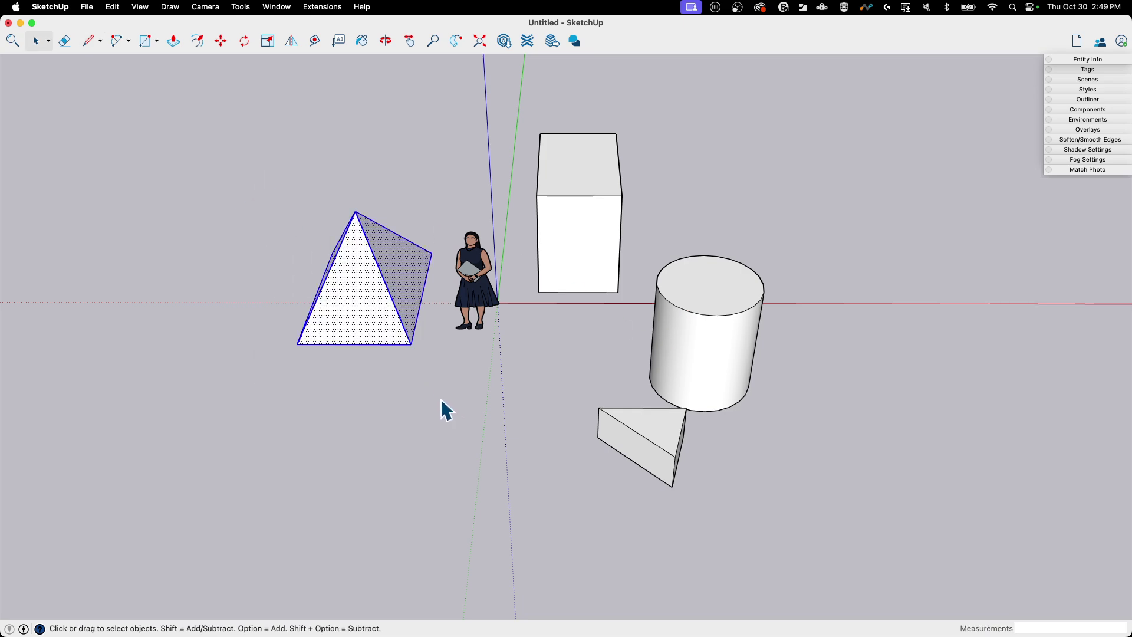
pyautogui.scroll(3, 396, 355)
pyautogui.moveTo(396, 355); pyautogui.dragTo(316, 293, button='middle')
pyautogui.moveTo(317, 207); pyautogui.dragTo(396, 286, button='middle')
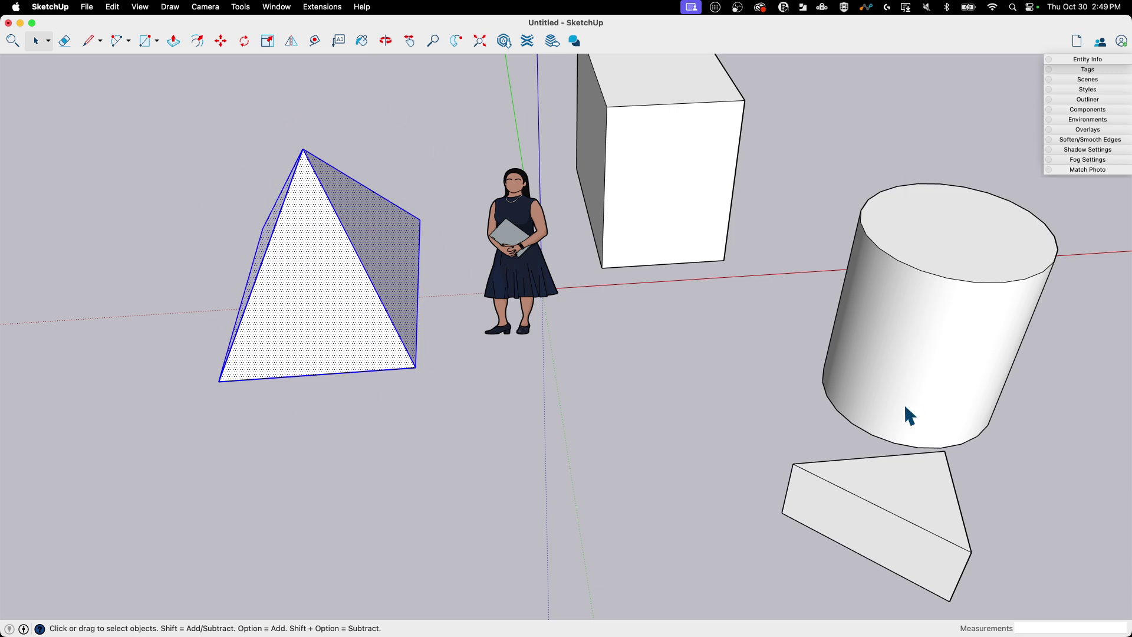
# - Make the selected pyramid a group and show its Entity Info
pyautogui.rightClick(311, 186)
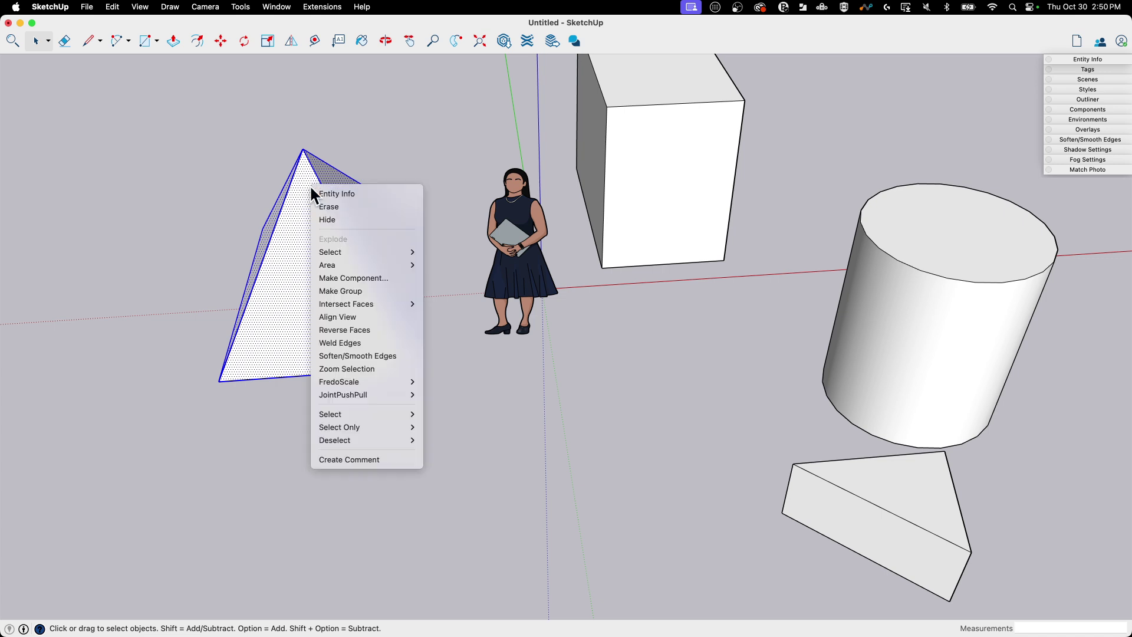
pyautogui.click(366, 291)
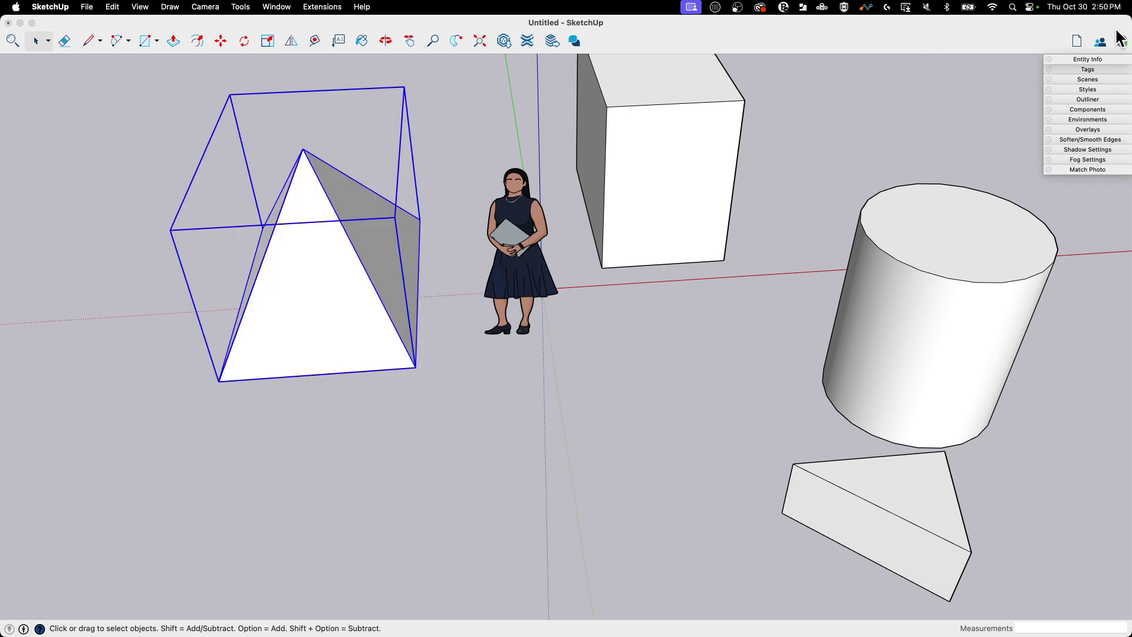
pyautogui.click(1091, 59)
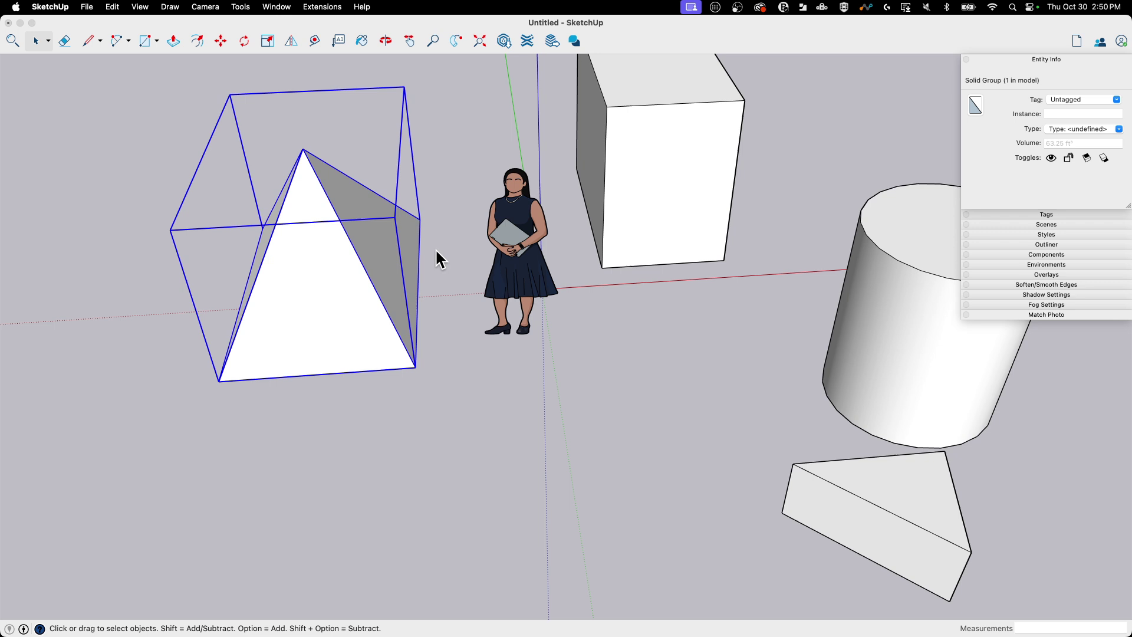
pyautogui.scroll(-2, 197, 235)
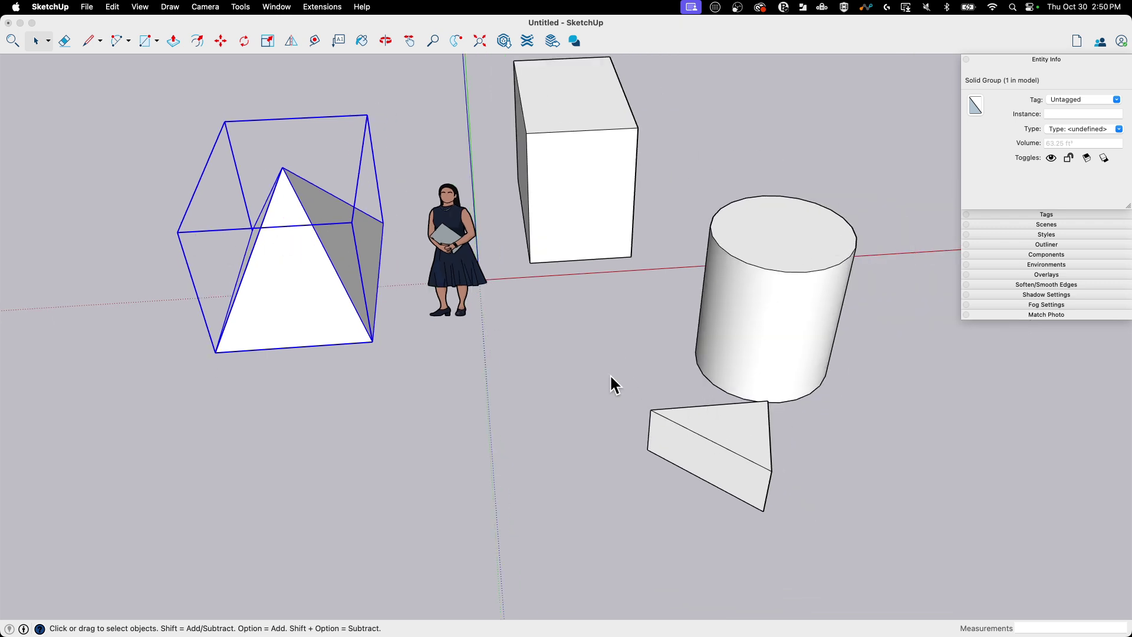
pyautogui.moveTo(610, 380); pyautogui.dragTo(730, 472, button='middle')
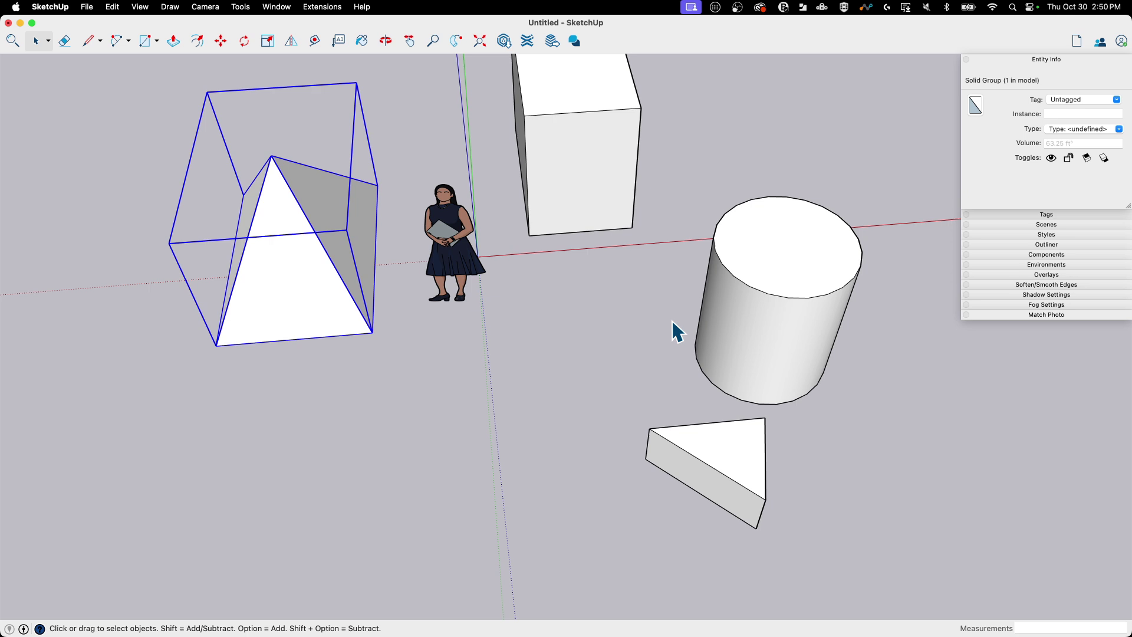
# - Window-select the whole cylinder and make it a group
pyautogui.moveTo(682, 137); pyautogui.dragTo(893, 410)
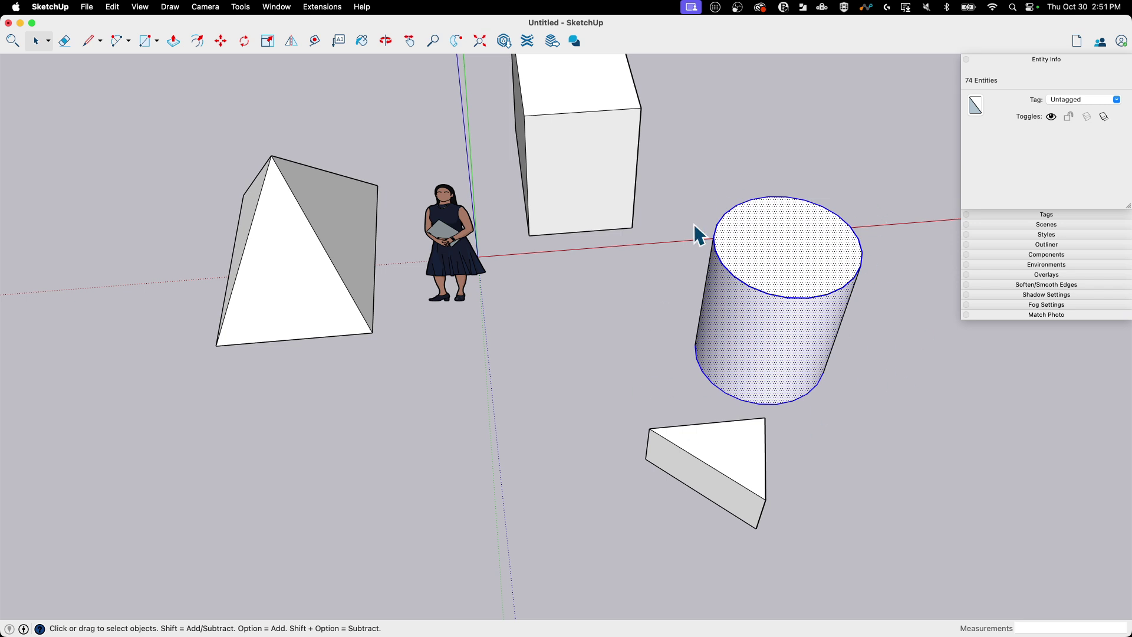
pyautogui.click(276, 231)
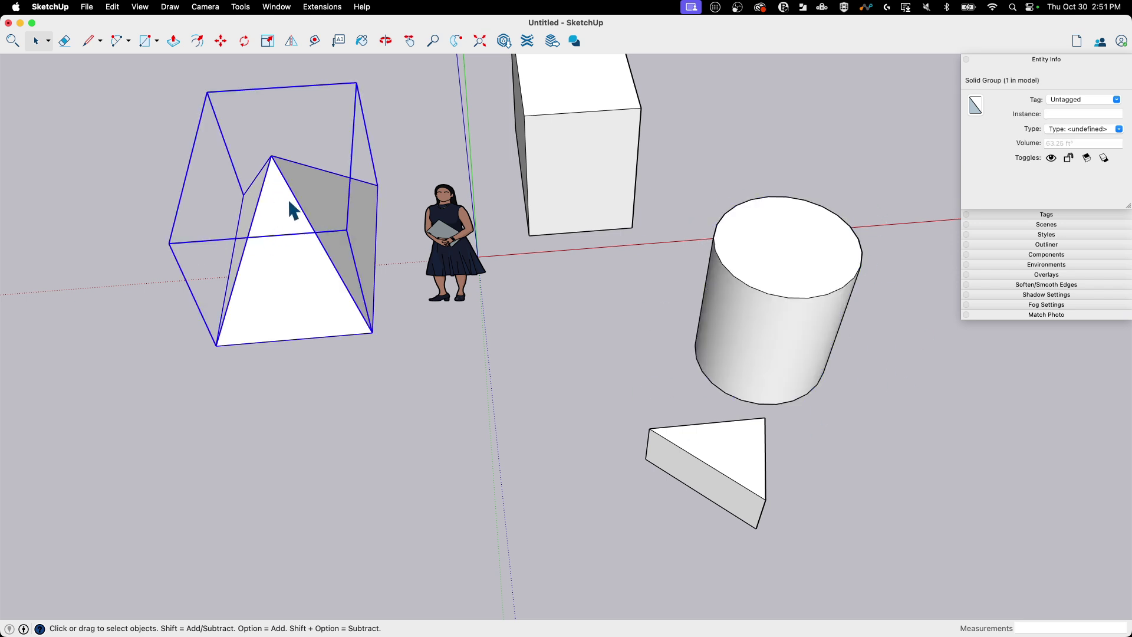
pyautogui.moveTo(819, 349); pyautogui.dragTo(747, 230, button='middle')
pyautogui.moveTo(650, 126); pyautogui.dragTo(867, 391)
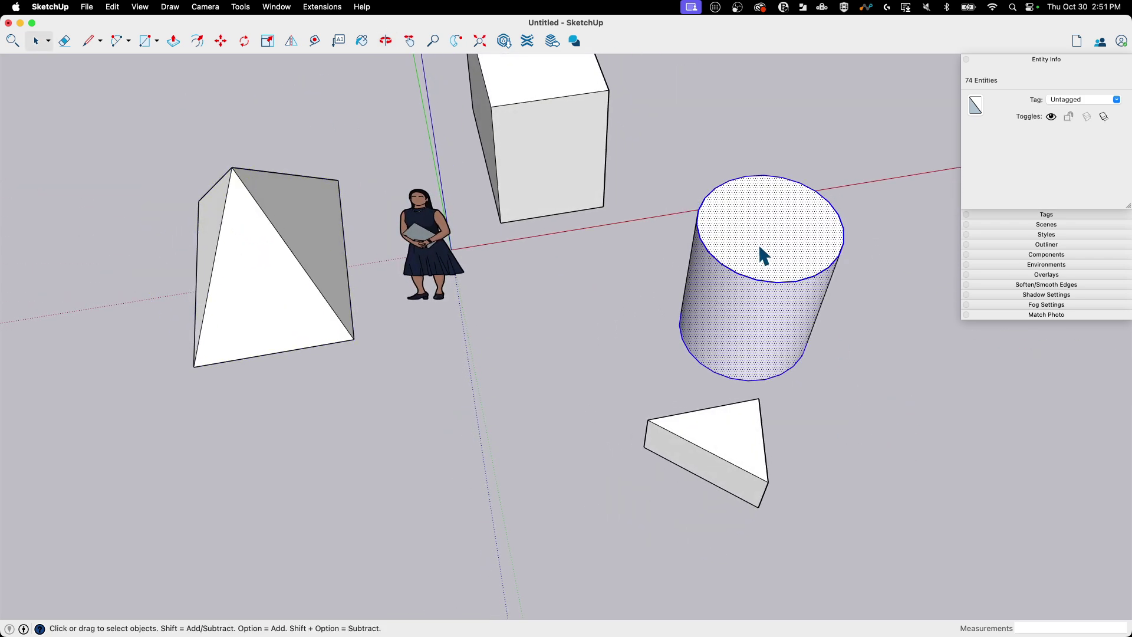
pyautogui.rightClick(755, 216)
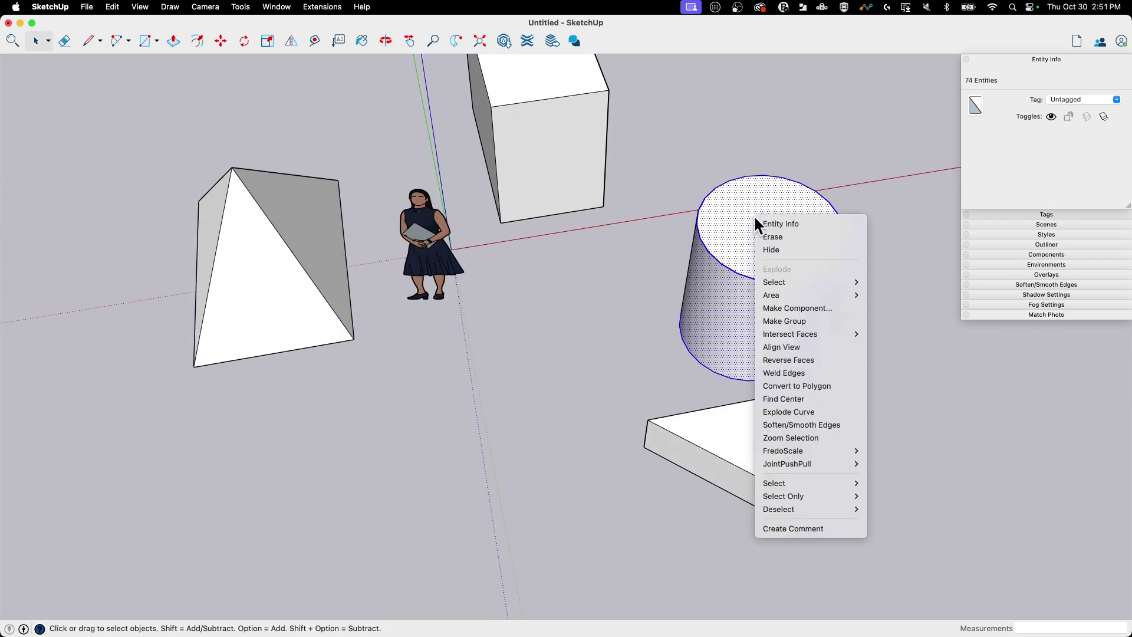
pyautogui.click(780, 325)
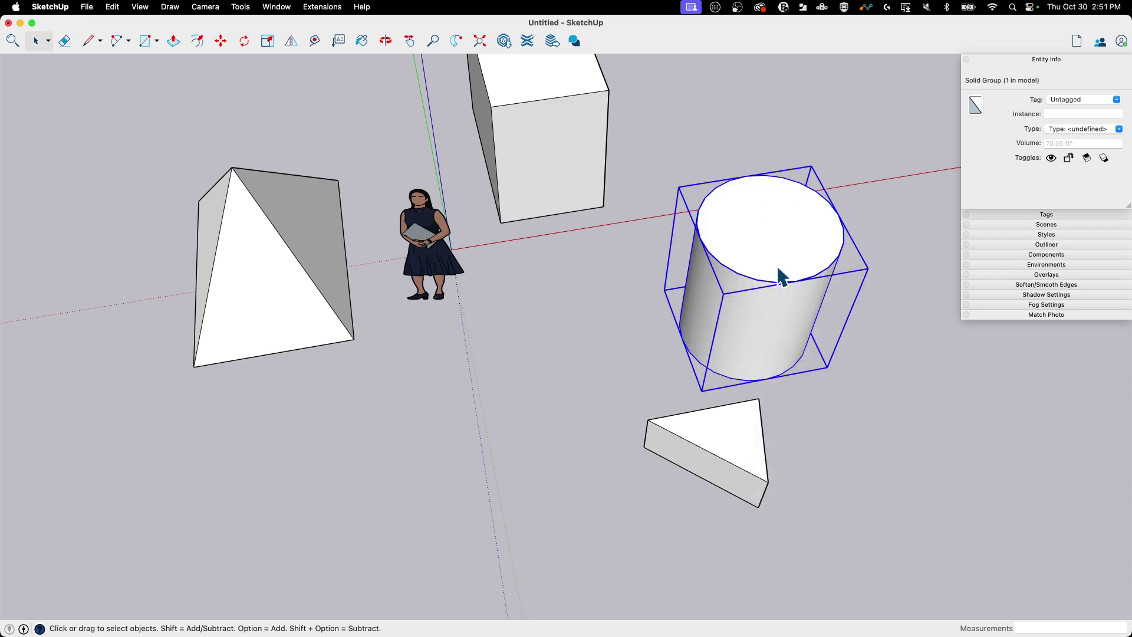
pyautogui.moveTo(473, 252); pyautogui.dragTo(374, 288, button='middle')
pyautogui.moveTo(716, 252); pyautogui.dragTo(726, 362, button='middle')
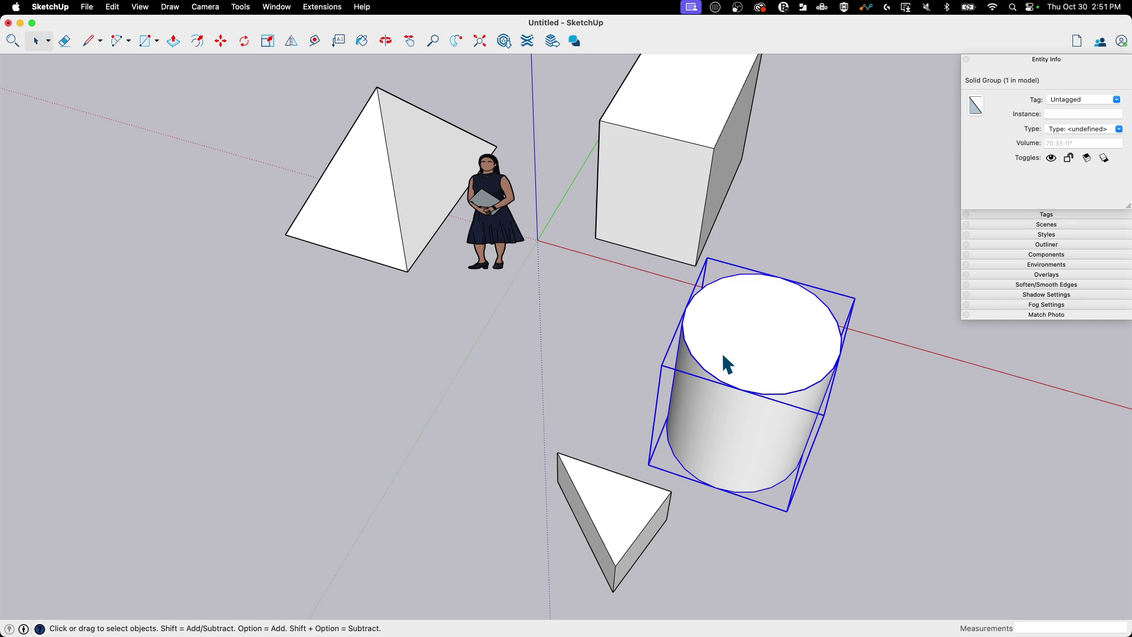
# - Shift the cylinder group over toward the red axis
pyautogui.press('m')
pyautogui.click(741, 389)
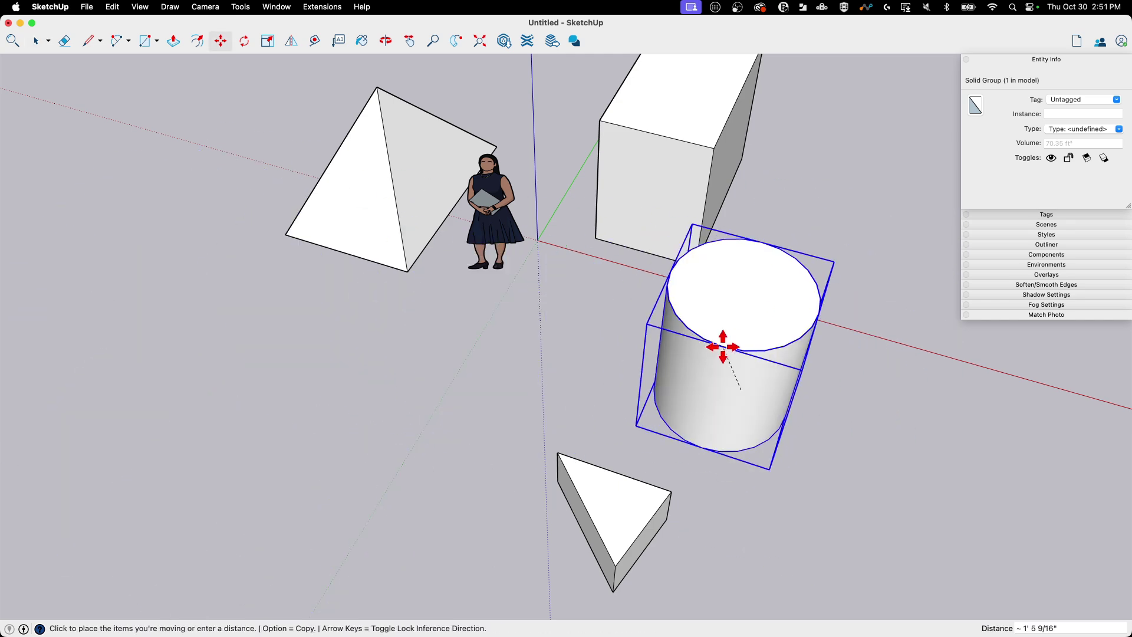
pyautogui.click(790, 394)
pyautogui.press('space')
# - Select the whole triangular prism, not just its top face, and move it beside the tall box
pyautogui.click(614, 518)
pyautogui.press('m')
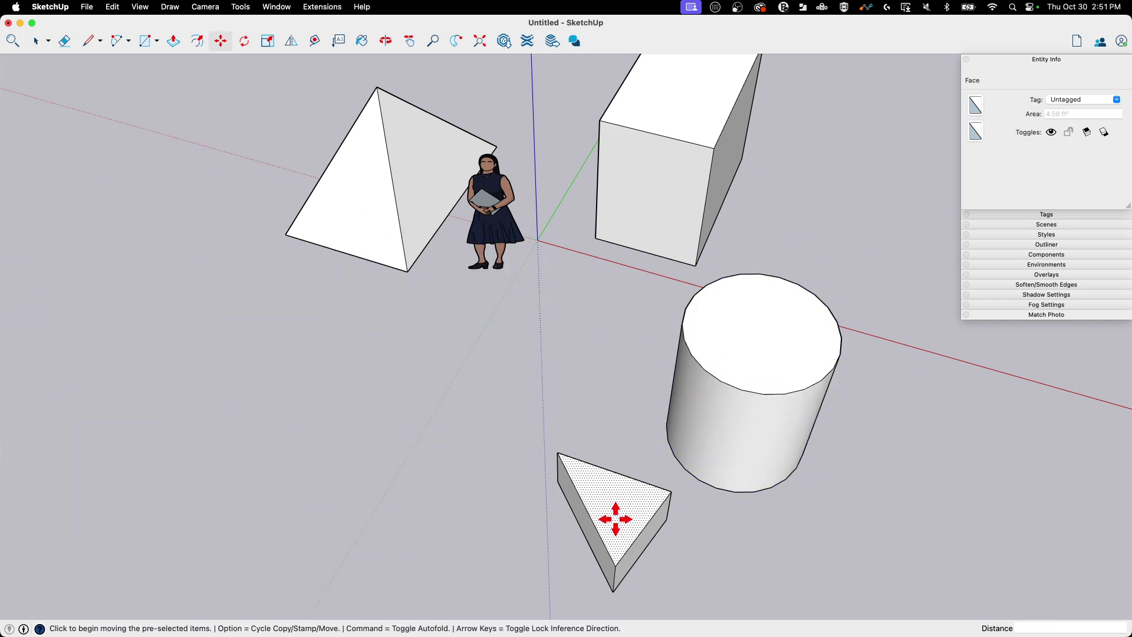
pyautogui.click(614, 518)
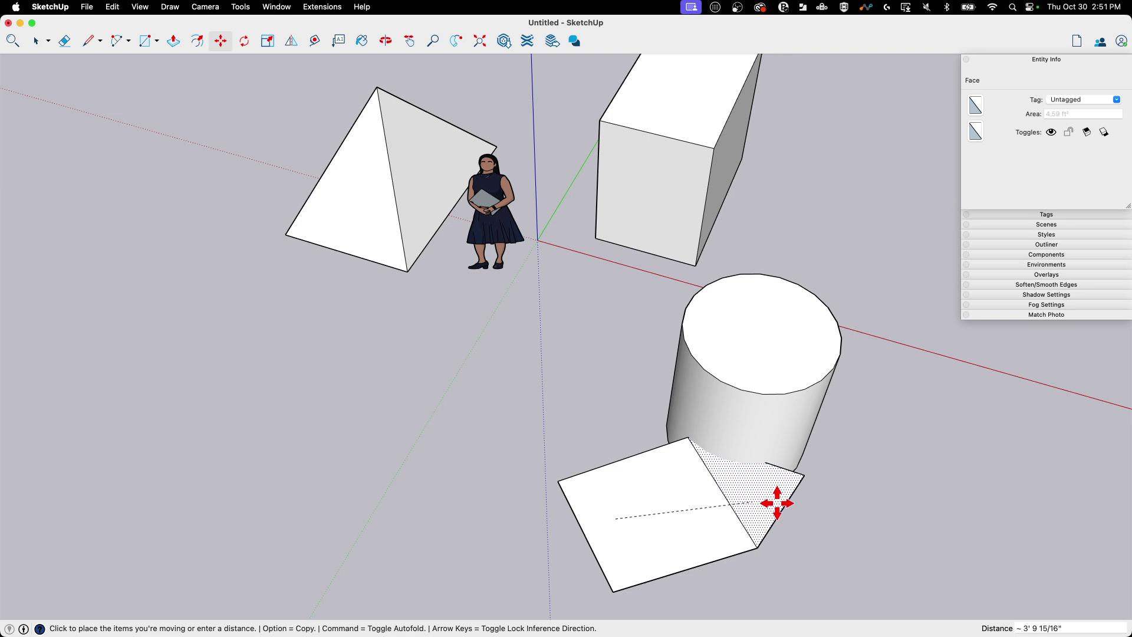
pyautogui.press('space')
pyautogui.moveTo(512, 430); pyautogui.dragTo(734, 620)
pyautogui.press('m')
pyautogui.click(666, 519)
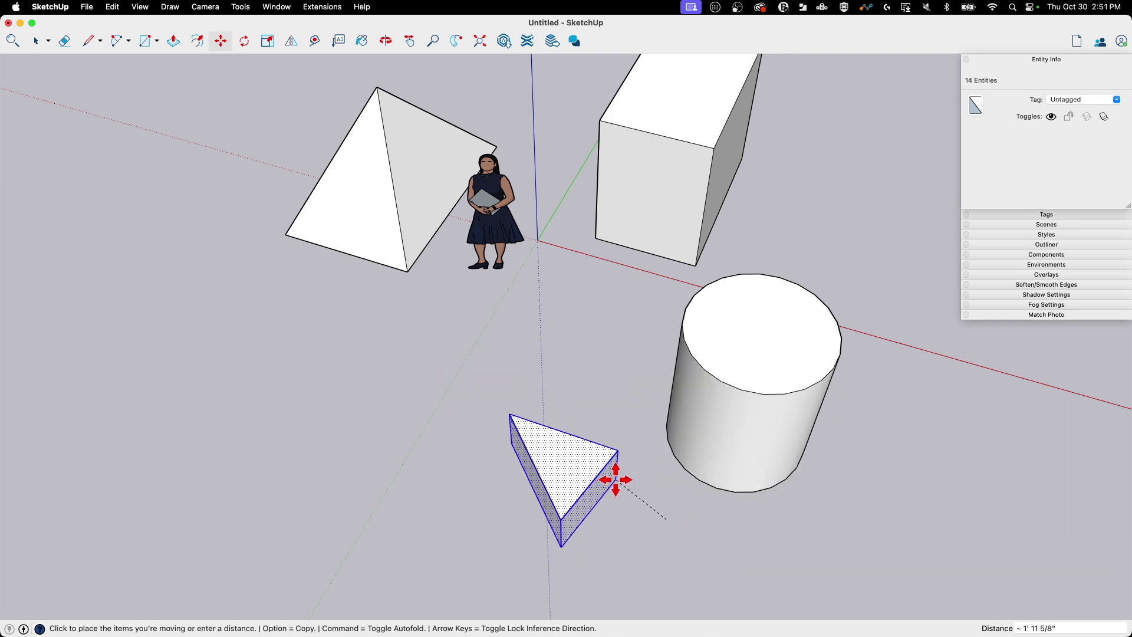
pyautogui.click(649, 247)
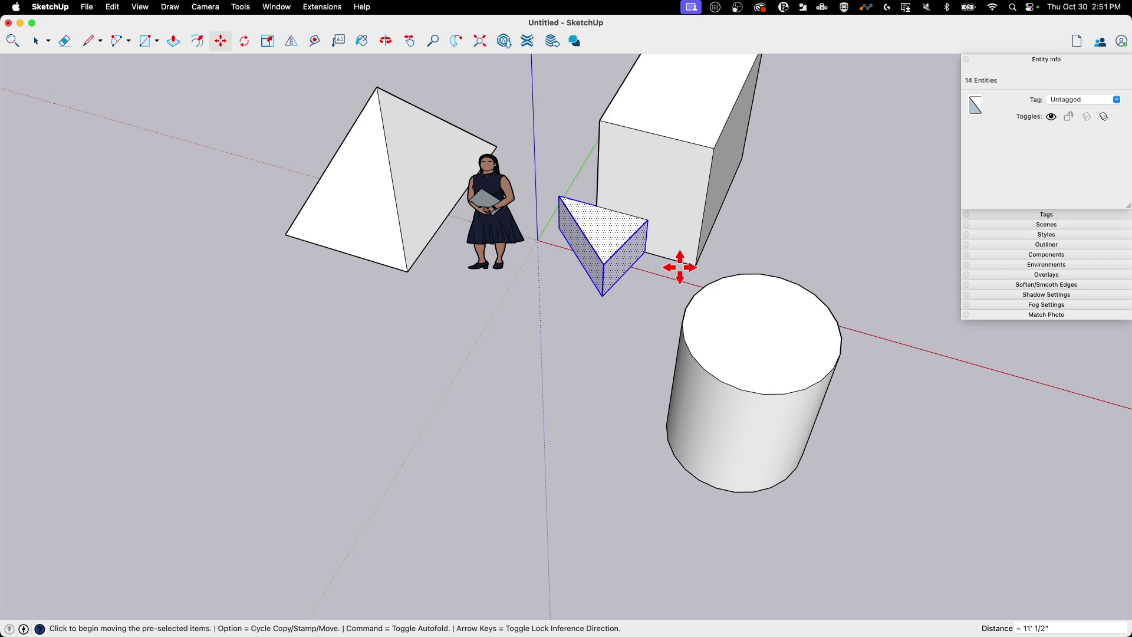
# - Reframe the view and pick the prism up again by its bottom corner
pyautogui.moveTo(790, 274); pyautogui.dragTo(642, 282, button='middle')
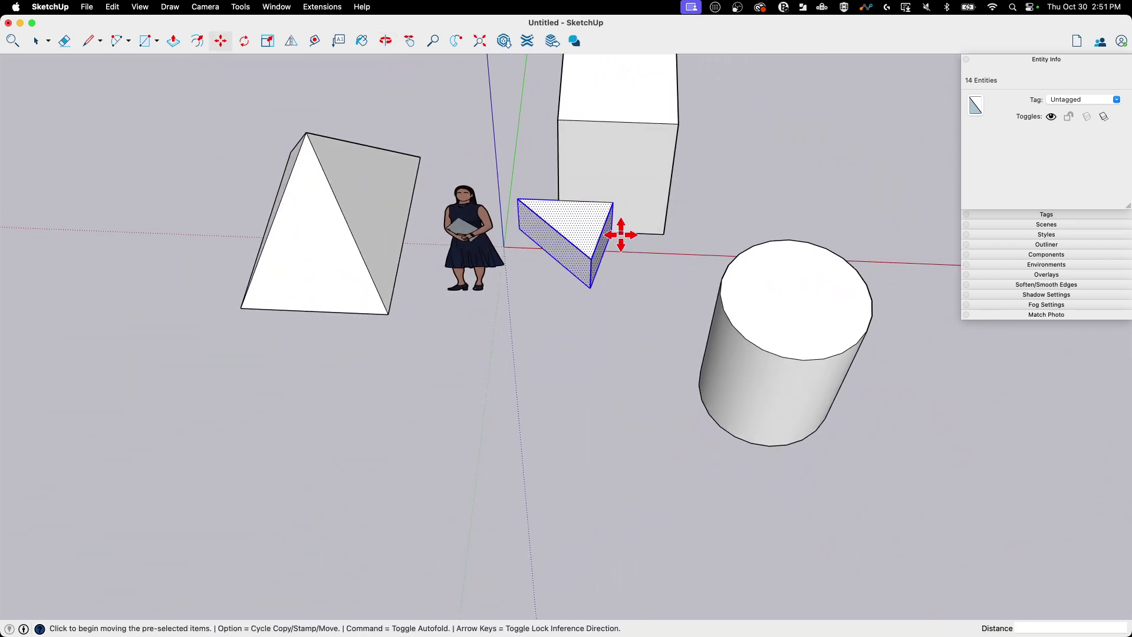
pyautogui.scroll(4, 635, 222)
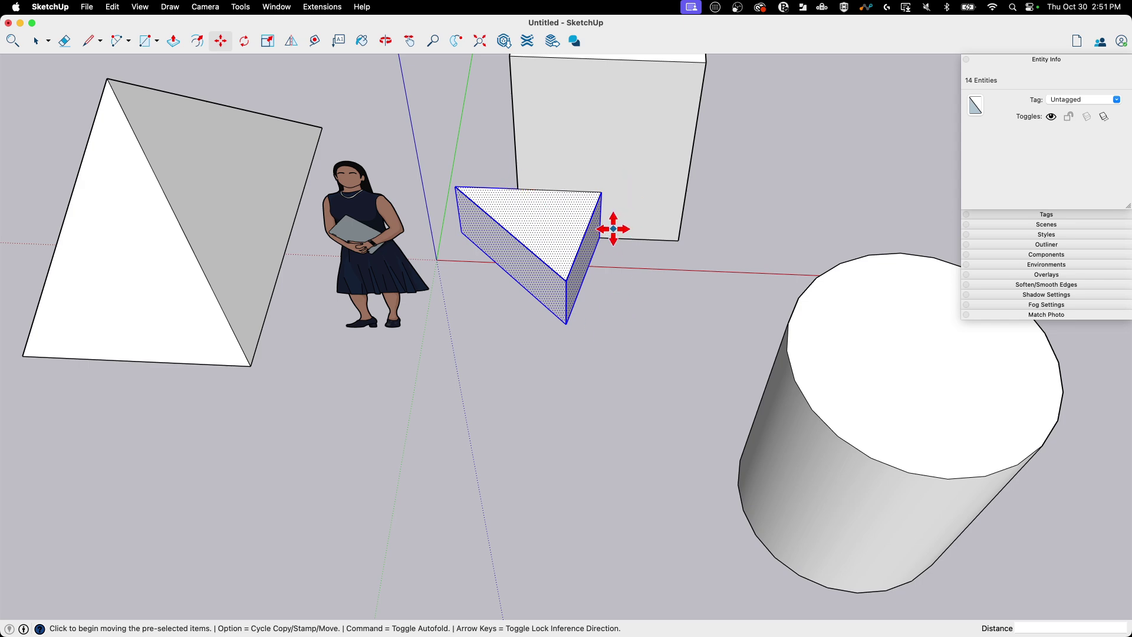
pyautogui.click(566, 322)
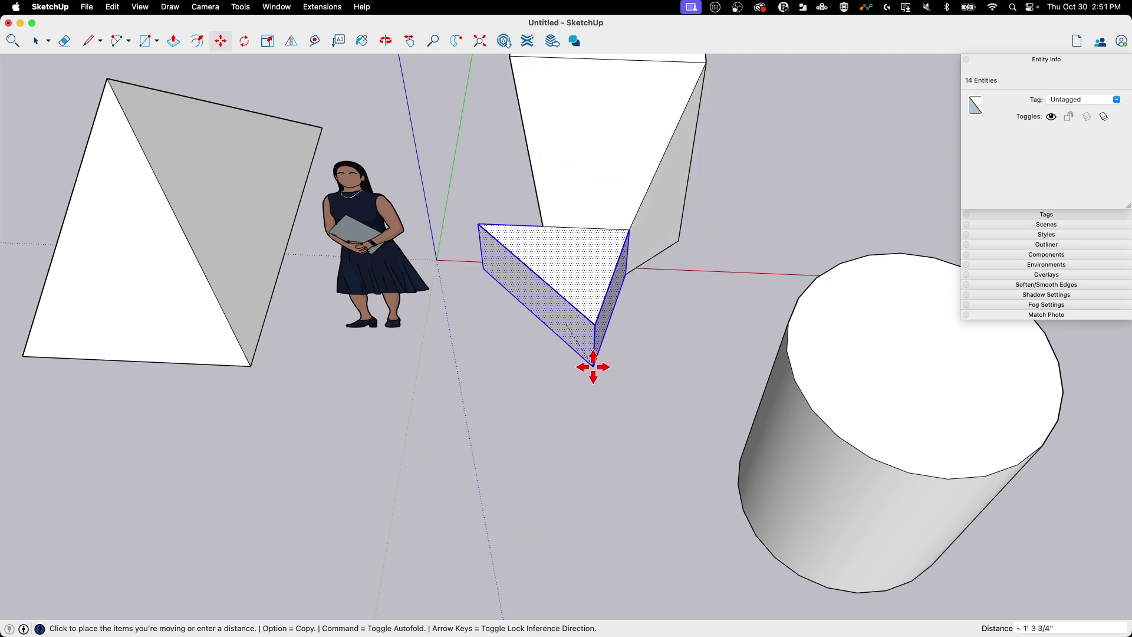
pyautogui.scroll(-3, 586, 404)
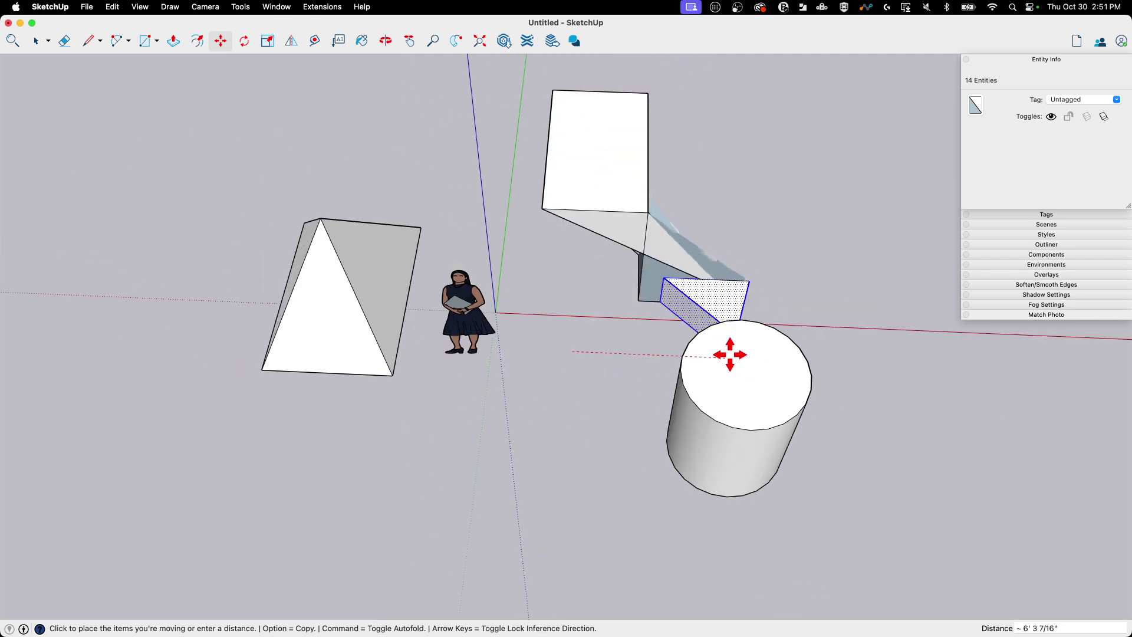
# - Undo the prism's placement beside the box and turn the prism into a group
pyautogui.click(562, 346)
pyautogui.press('space')
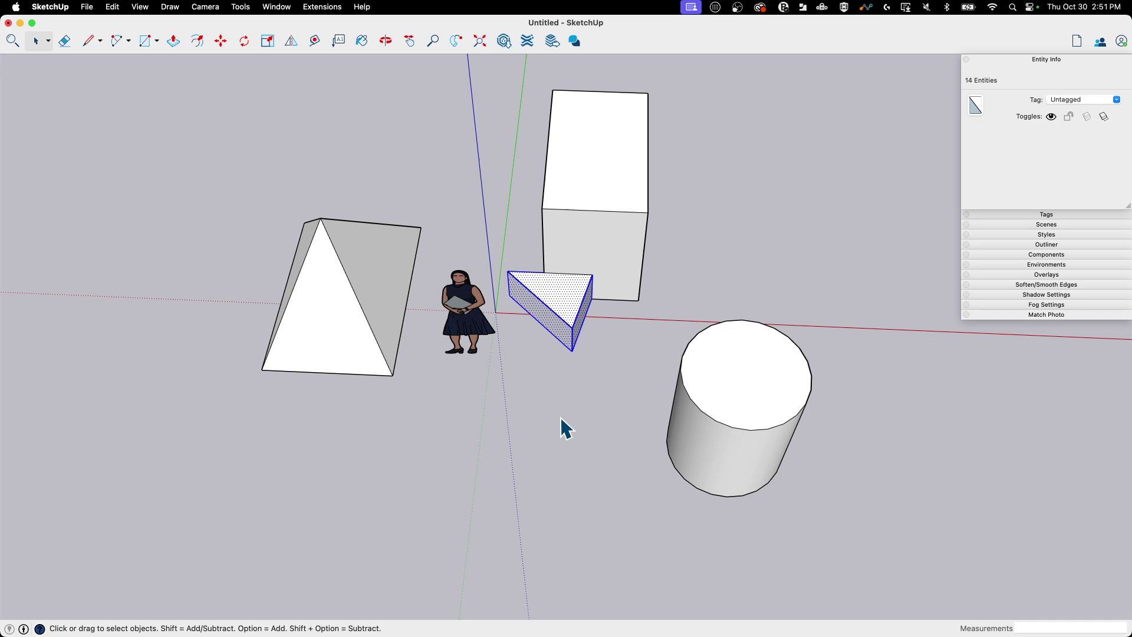
pyautogui.press('super+z')
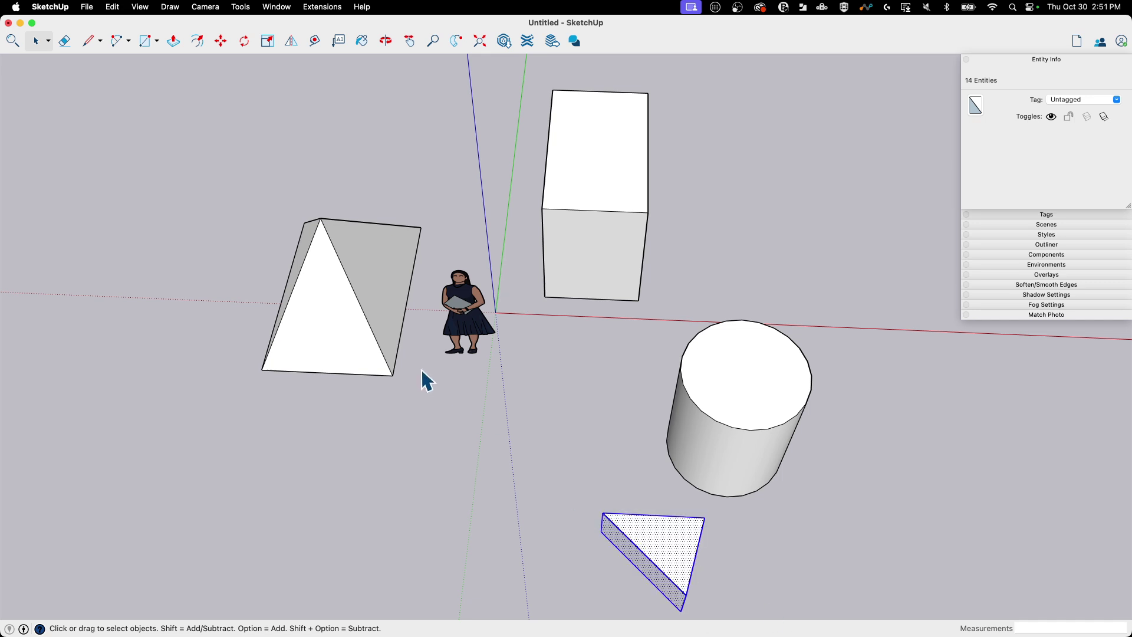
pyautogui.scroll(3, 655, 599)
pyautogui.rightClick(556, 439)
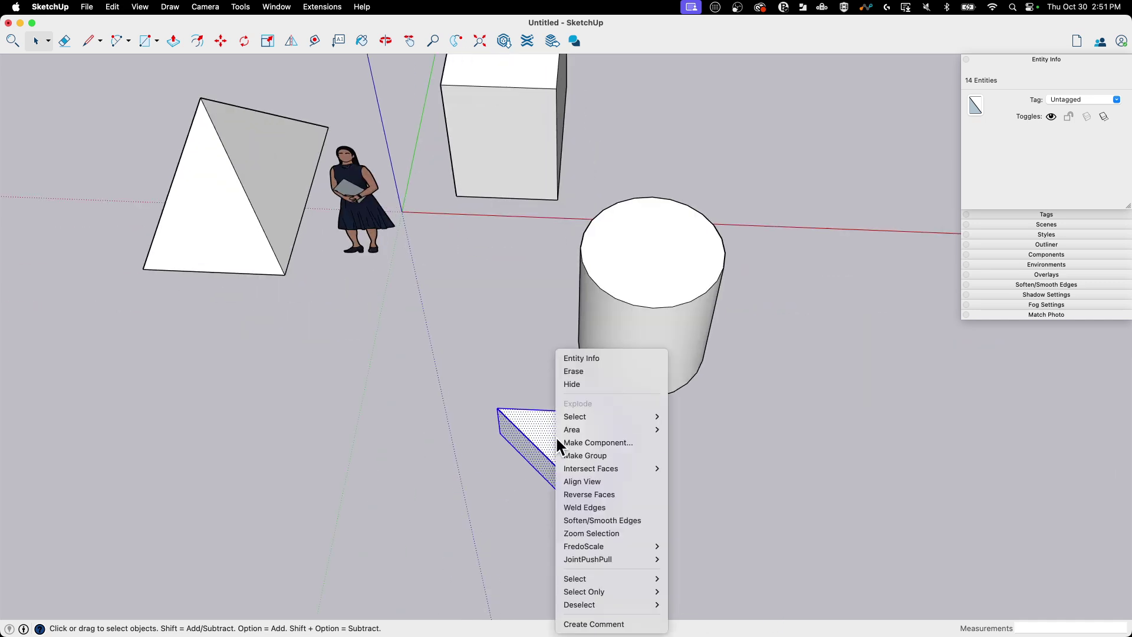
pyautogui.click(586, 458)
# - Move the prism group onto the cylinder's top and settle it there
pyautogui.press('m')
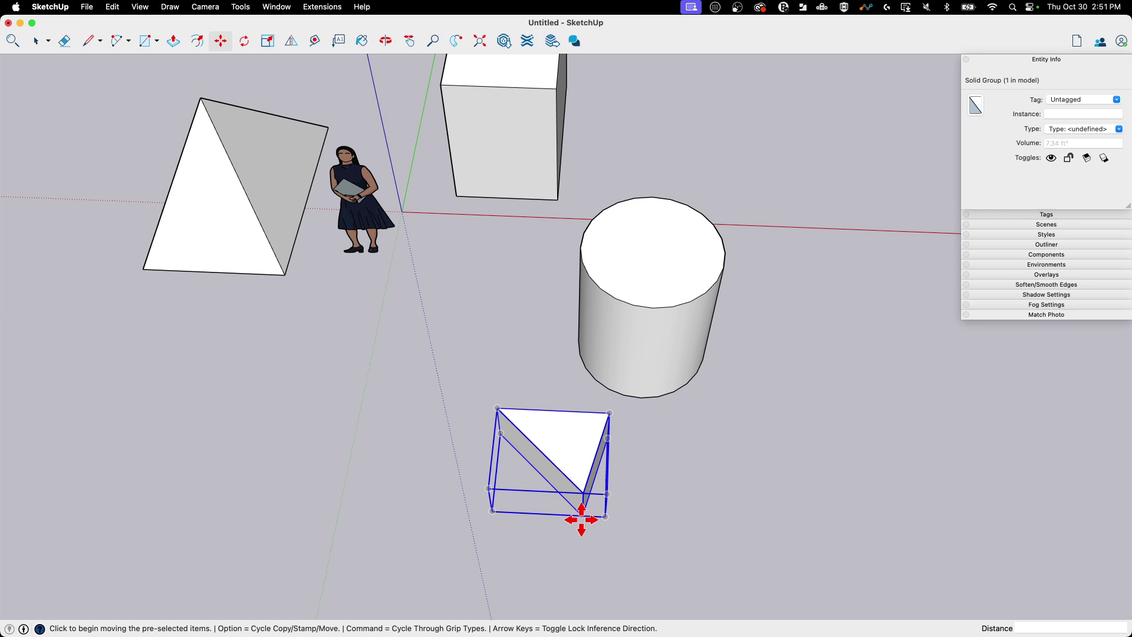
pyautogui.click(581, 519)
pyautogui.click(649, 448)
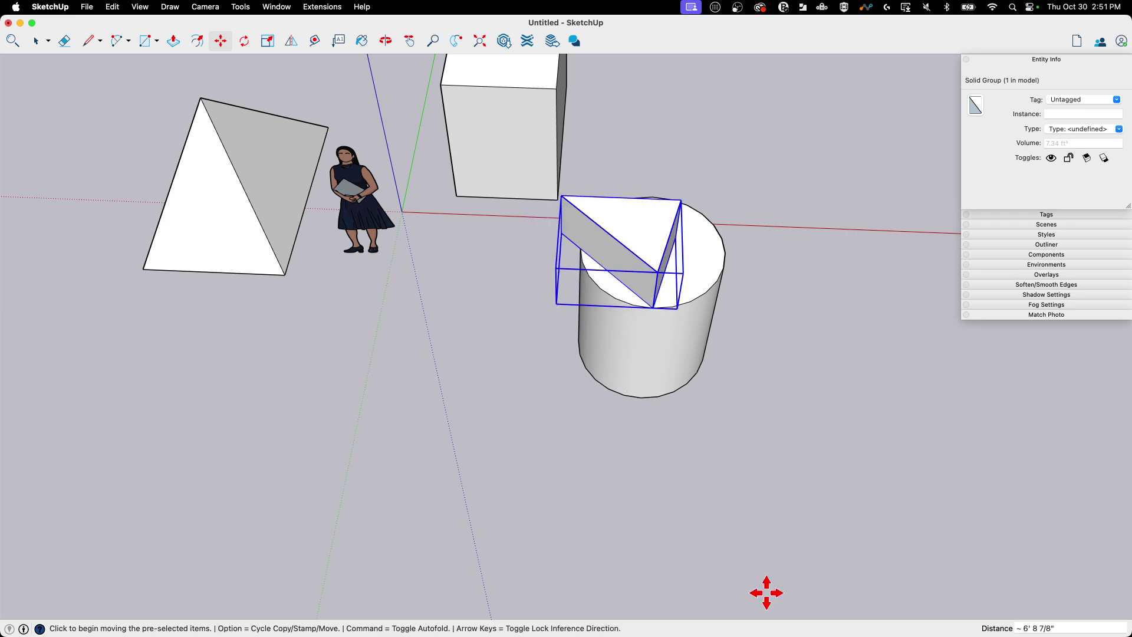
pyautogui.click(633, 238)
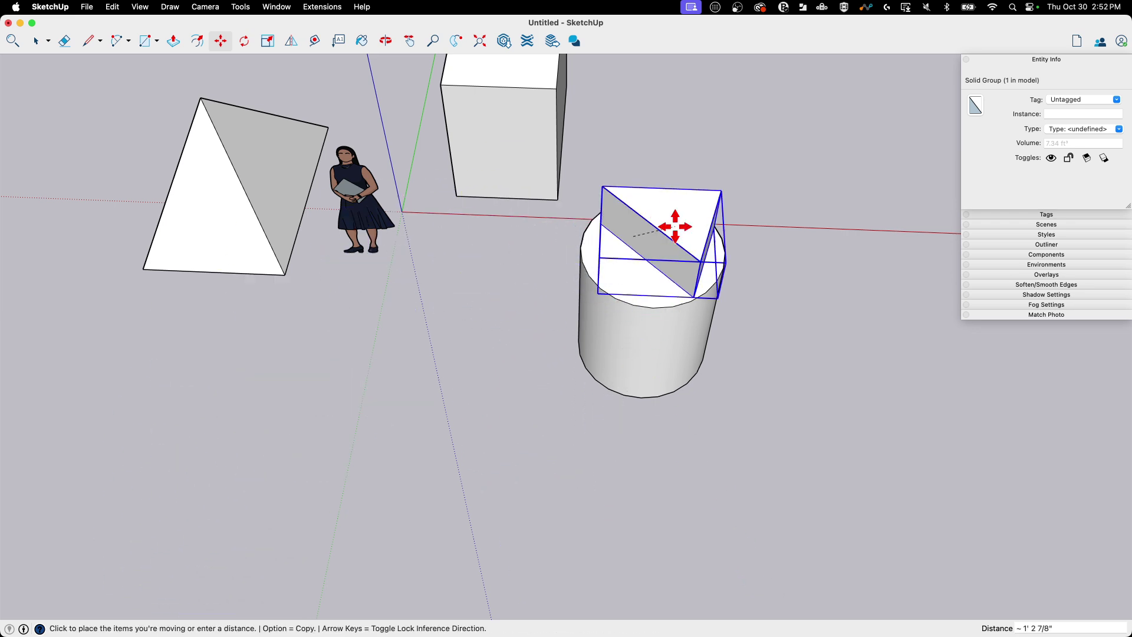
pyautogui.click(676, 228)
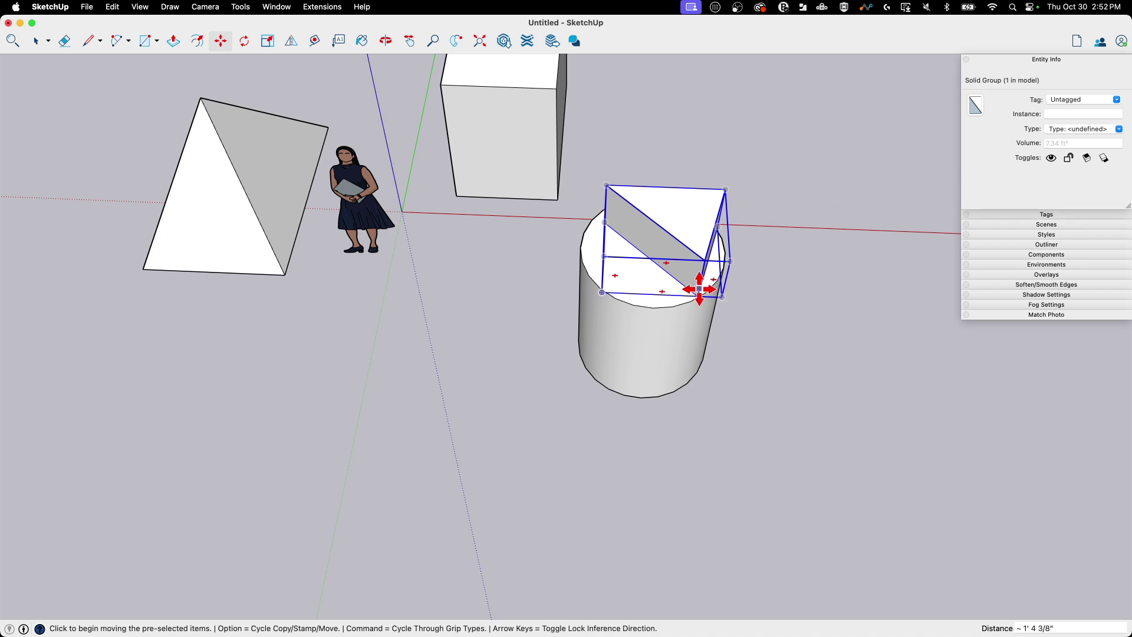
pyautogui.click(697, 293)
pyautogui.click(691, 296)
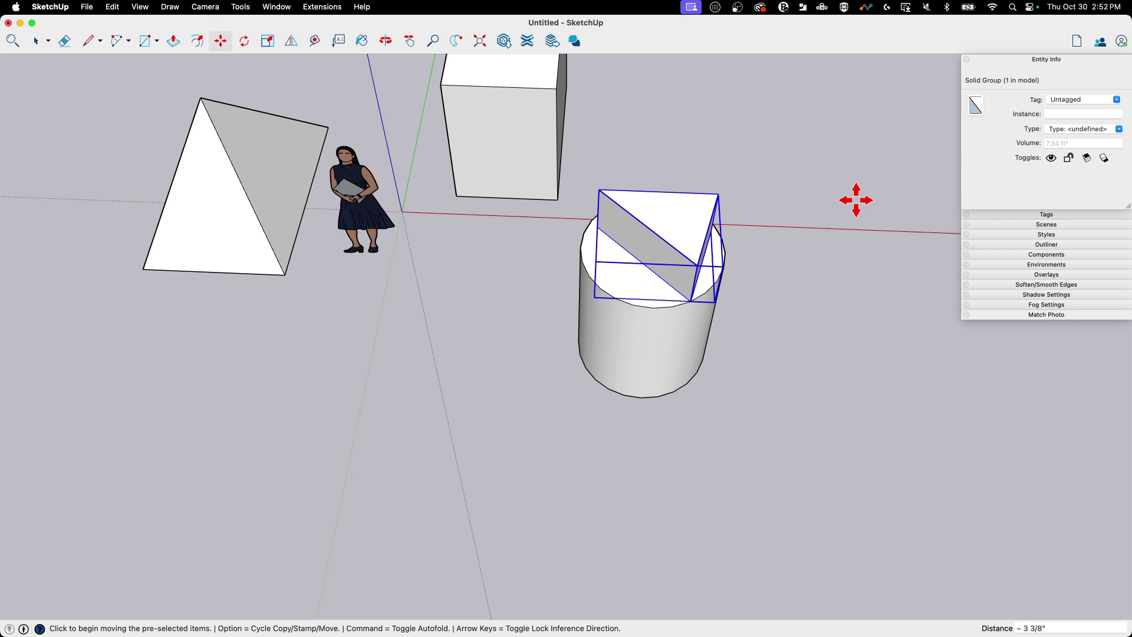
# - Check the model's group tree, then orbit around the prism sitting on the cylinder
pyautogui.click(1064, 245)
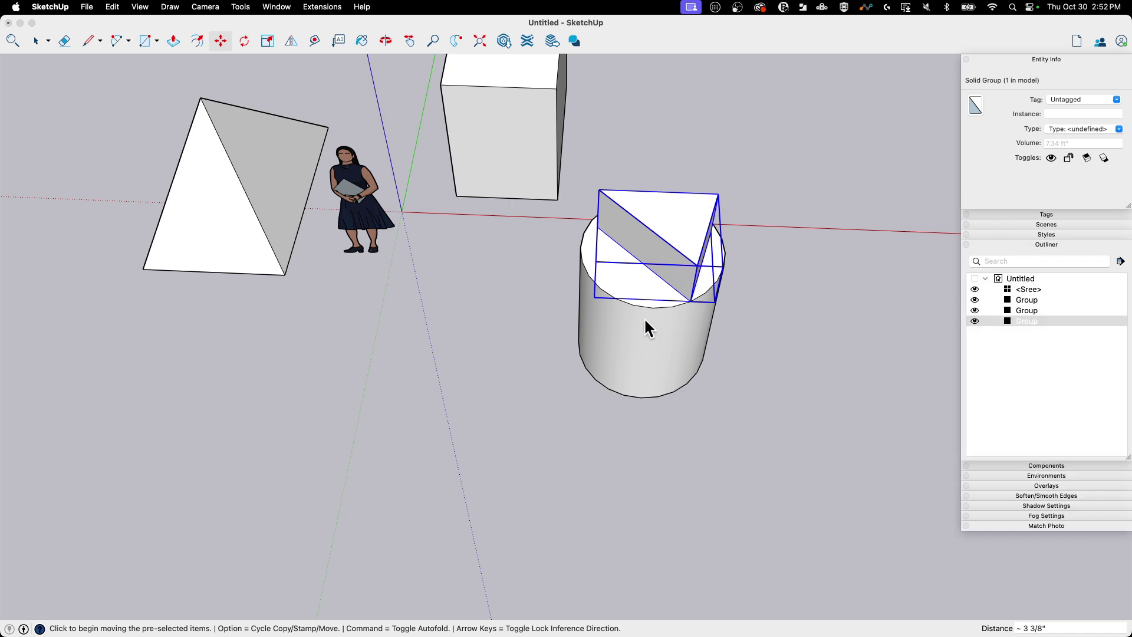
pyautogui.click(1031, 244)
pyautogui.moveTo(709, 172); pyautogui.dragTo(442, 373, button='middle')
pyautogui.scroll(3, 606, 243)
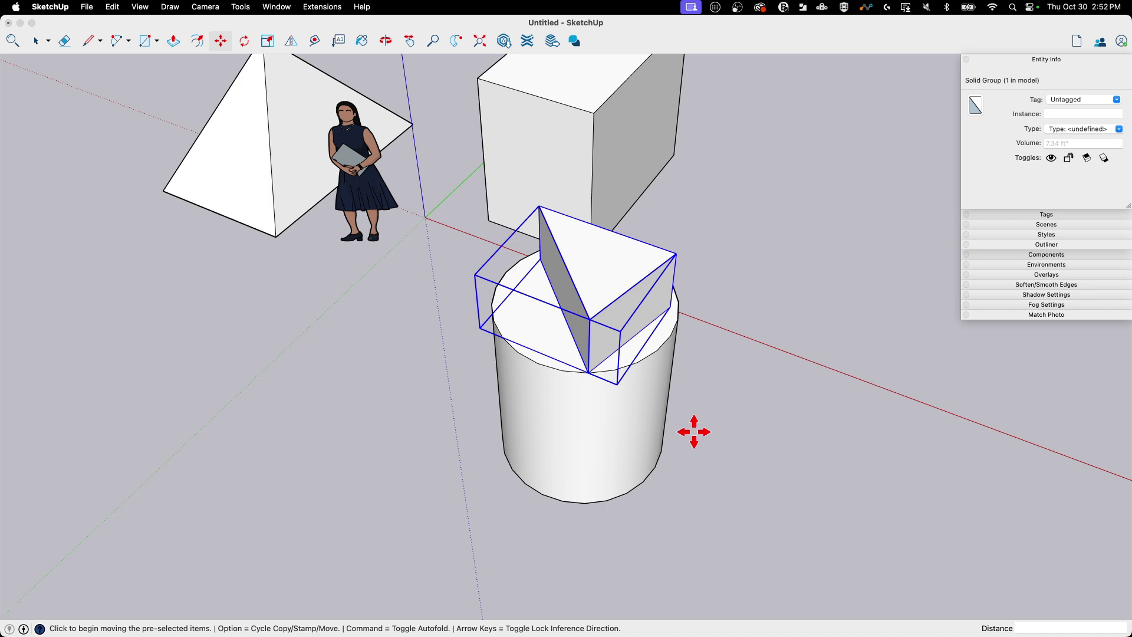
pyautogui.scroll(-4, 762, 376)
pyautogui.moveTo(417, 318); pyautogui.dragTo(476, 199, button='middle')
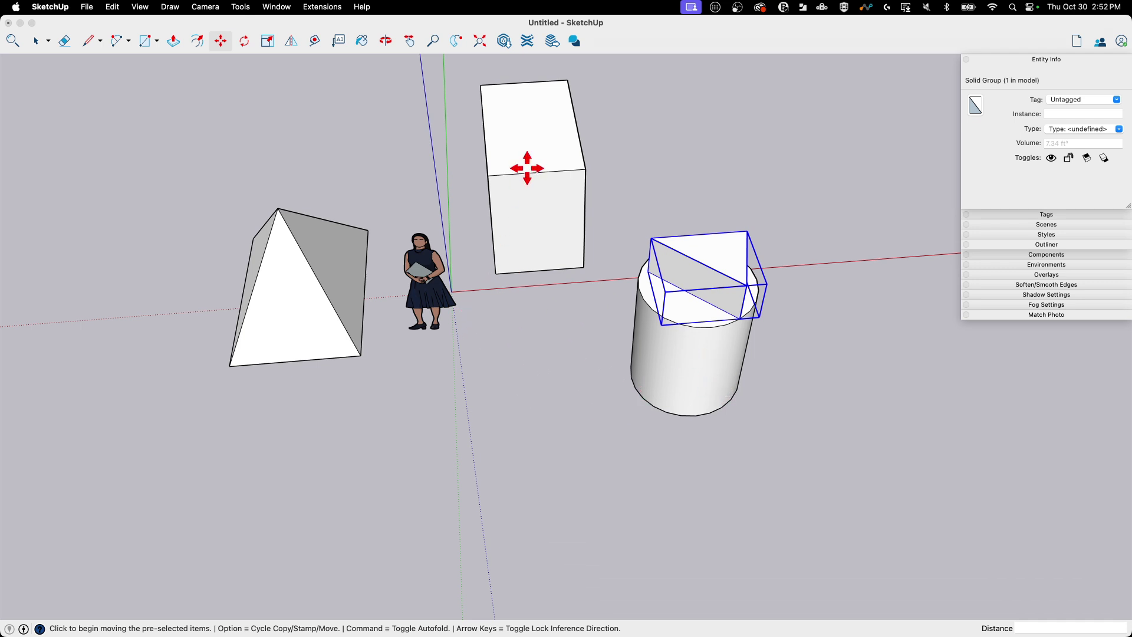
# - Select the pyramid group and try a first move, then undo it
pyautogui.press('space')
pyautogui.click(435, 191)
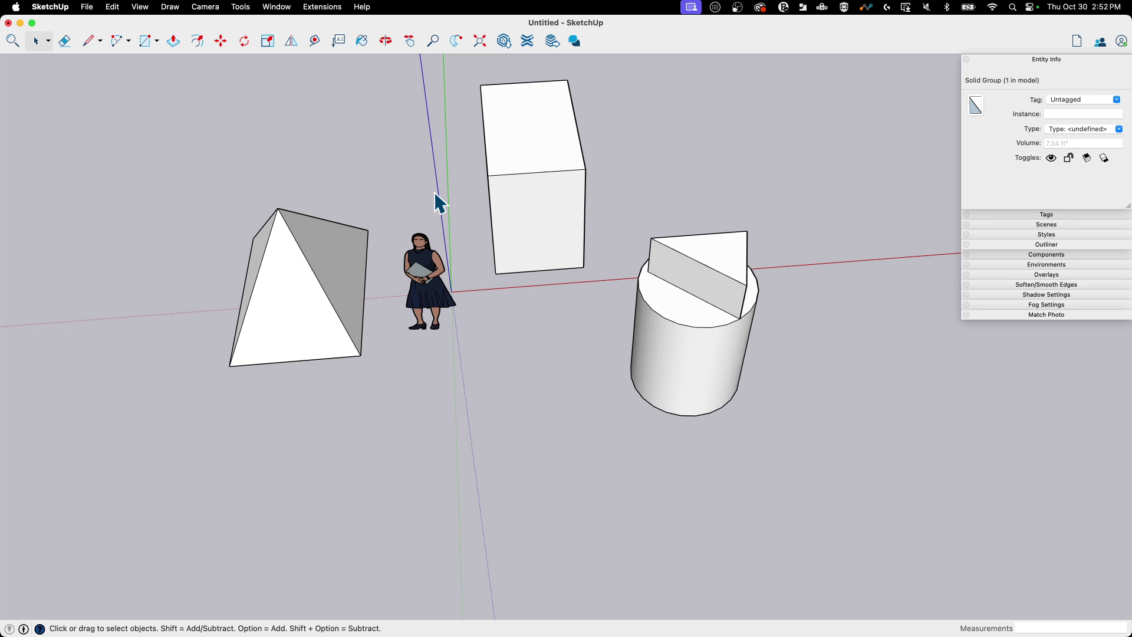
pyautogui.moveTo(435, 191); pyautogui.dragTo(581, 267, button='middle')
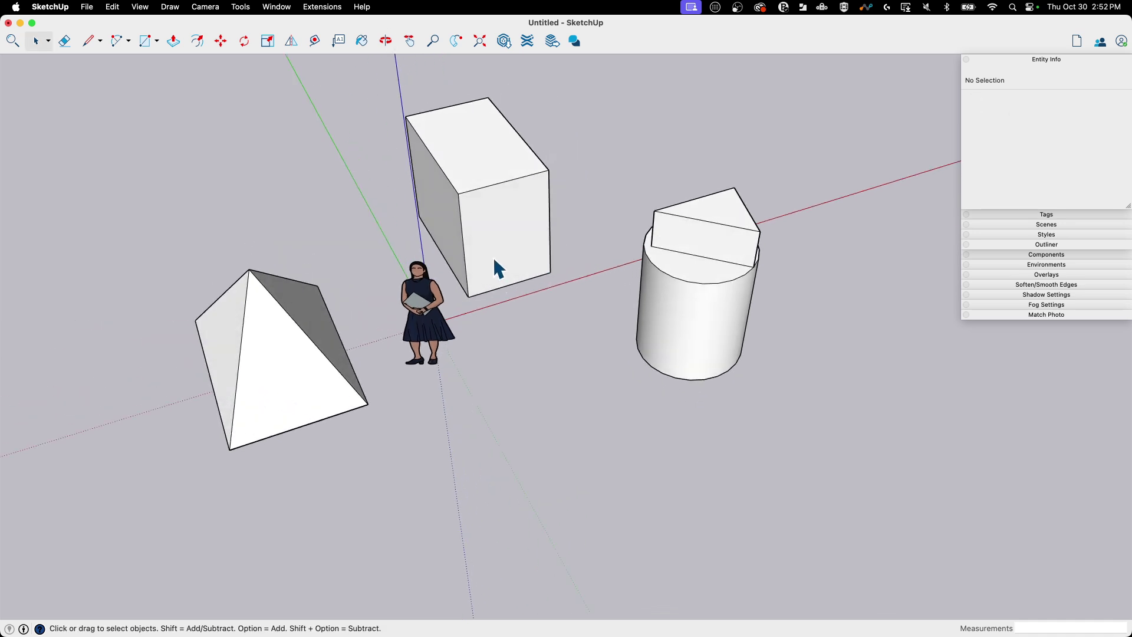
pyautogui.click(289, 423)
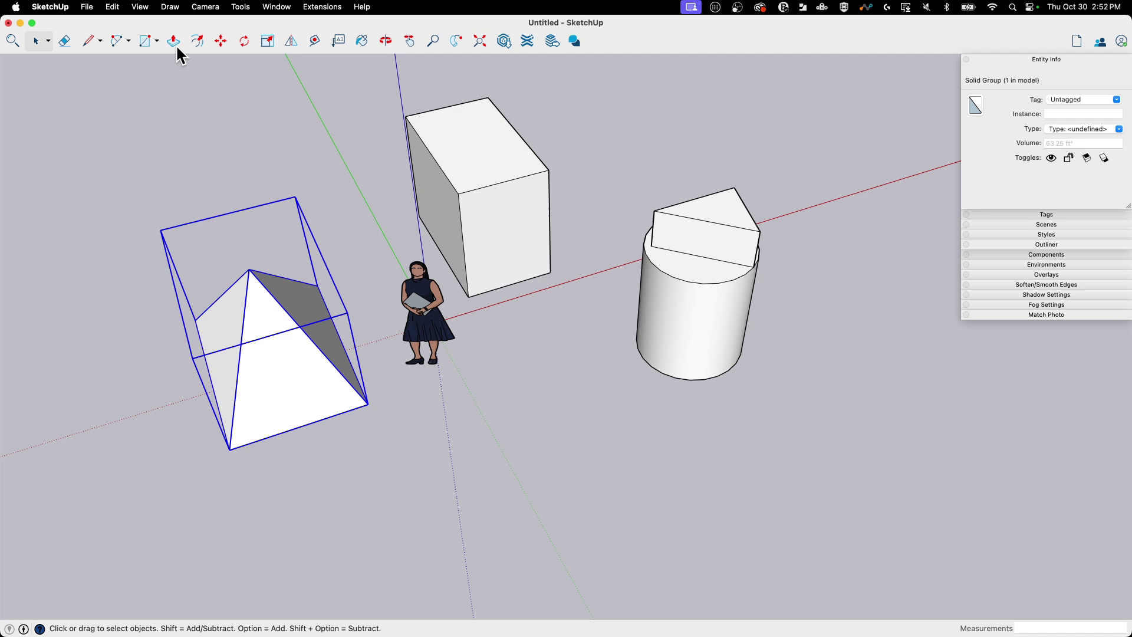
pyautogui.click(219, 41)
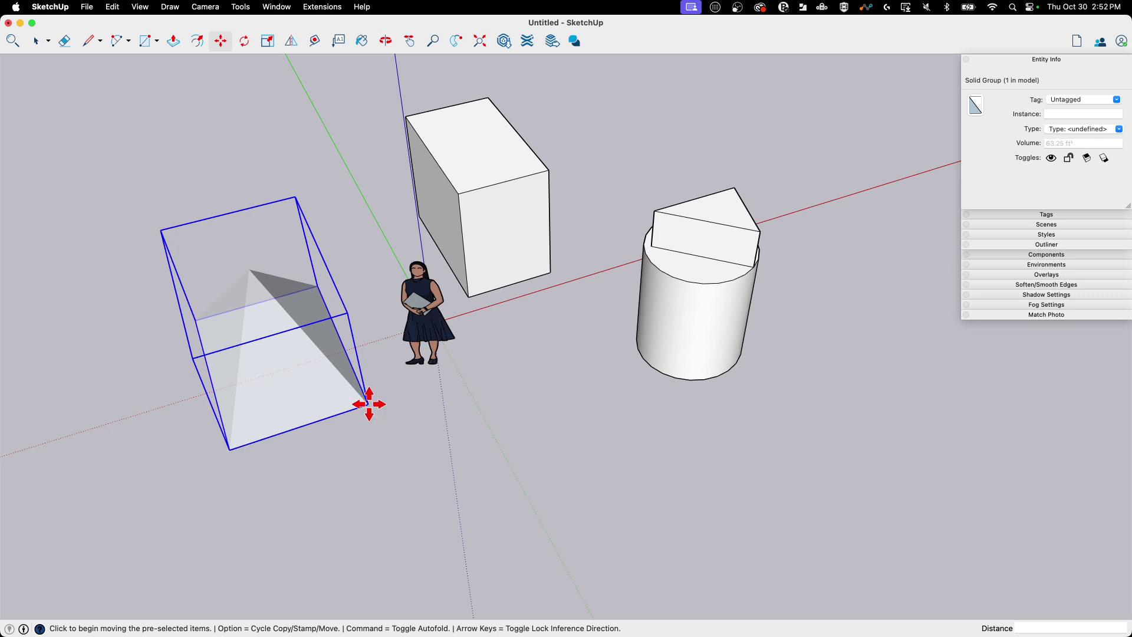
pyautogui.click(369, 404)
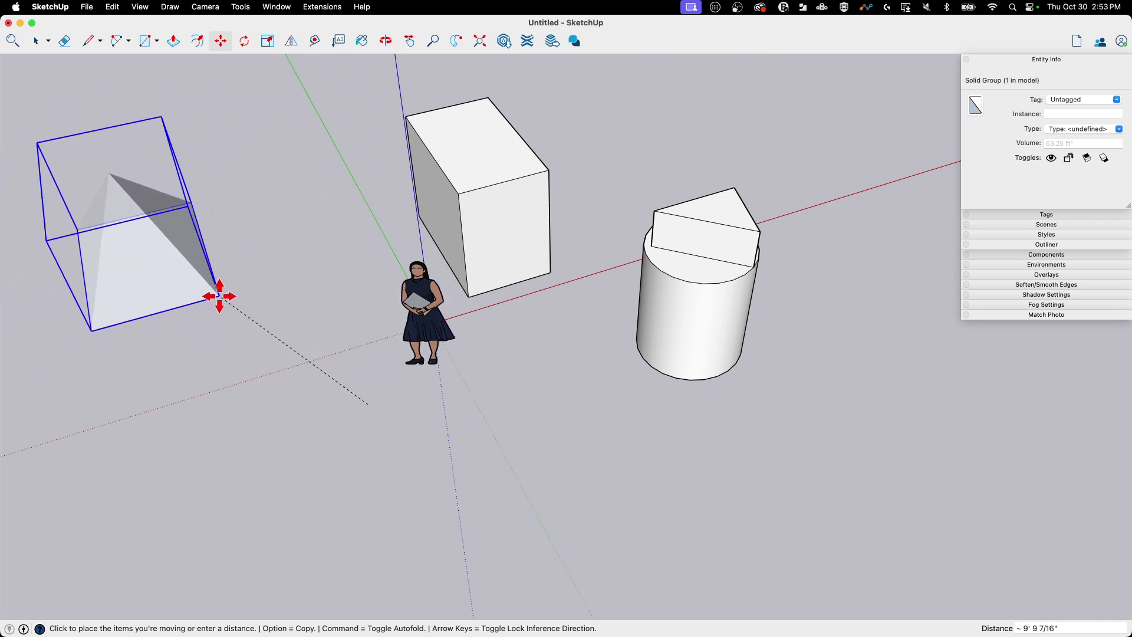
pyautogui.click(234, 212)
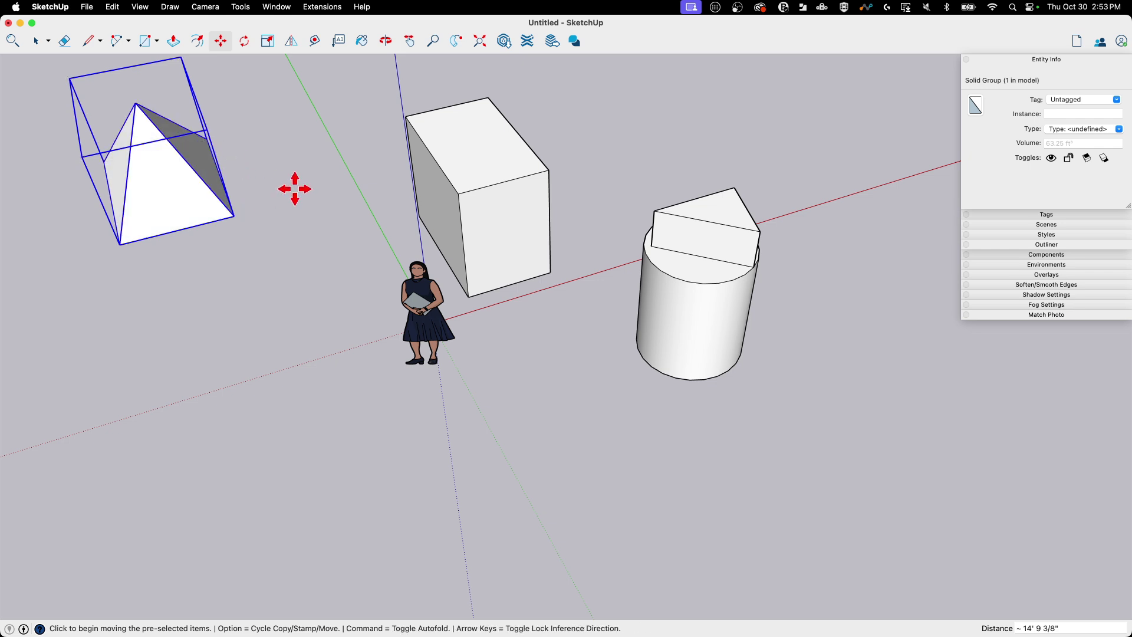
pyautogui.press('super+z')
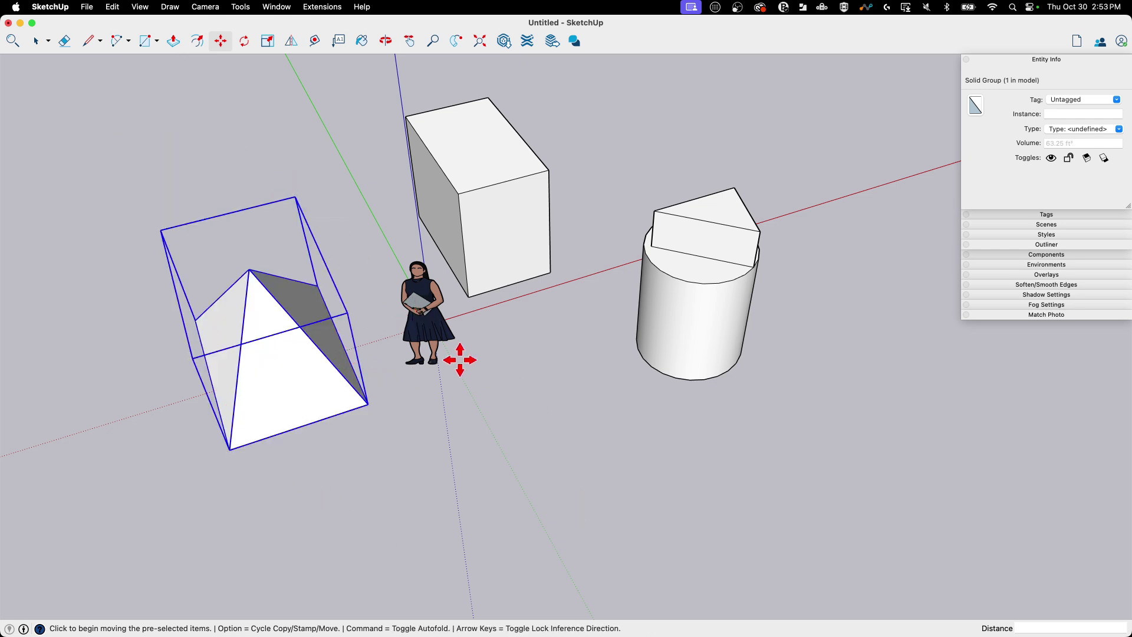
# - Snap the pyramid's corner onto the tall box's base endpoint
pyautogui.click(369, 404)
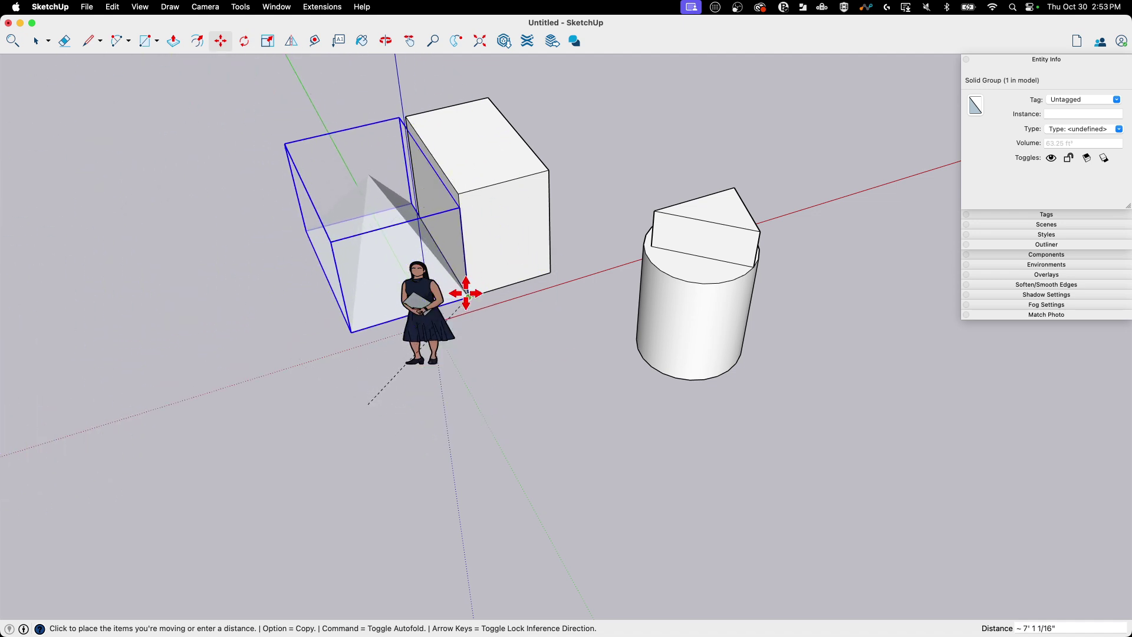
pyautogui.click(467, 296)
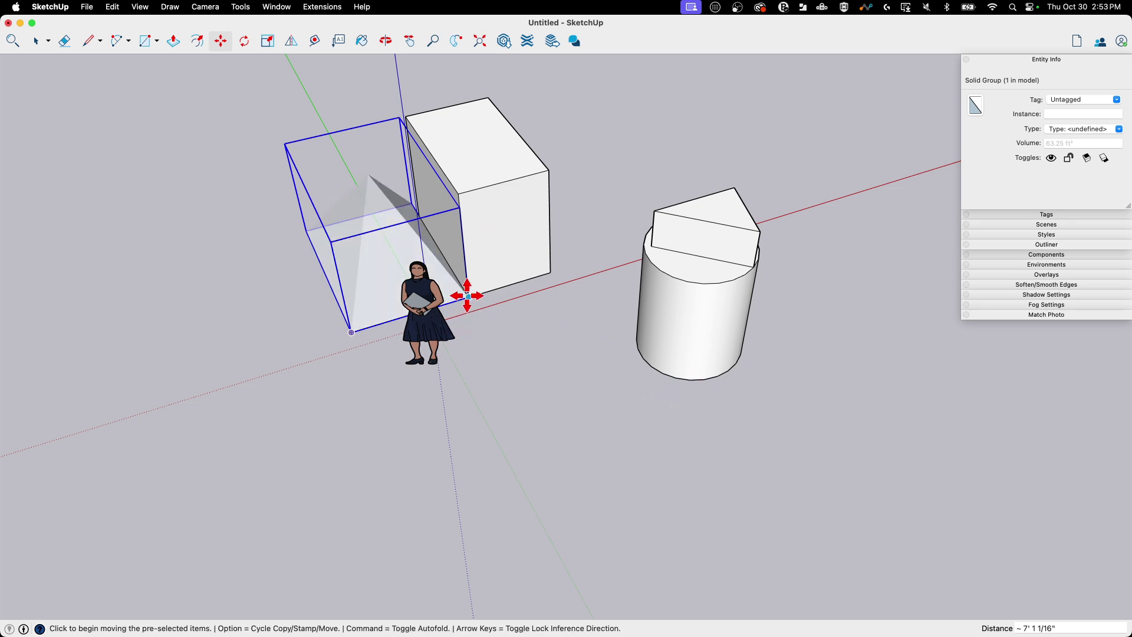
pyautogui.click(467, 295)
pyautogui.click(199, 297)
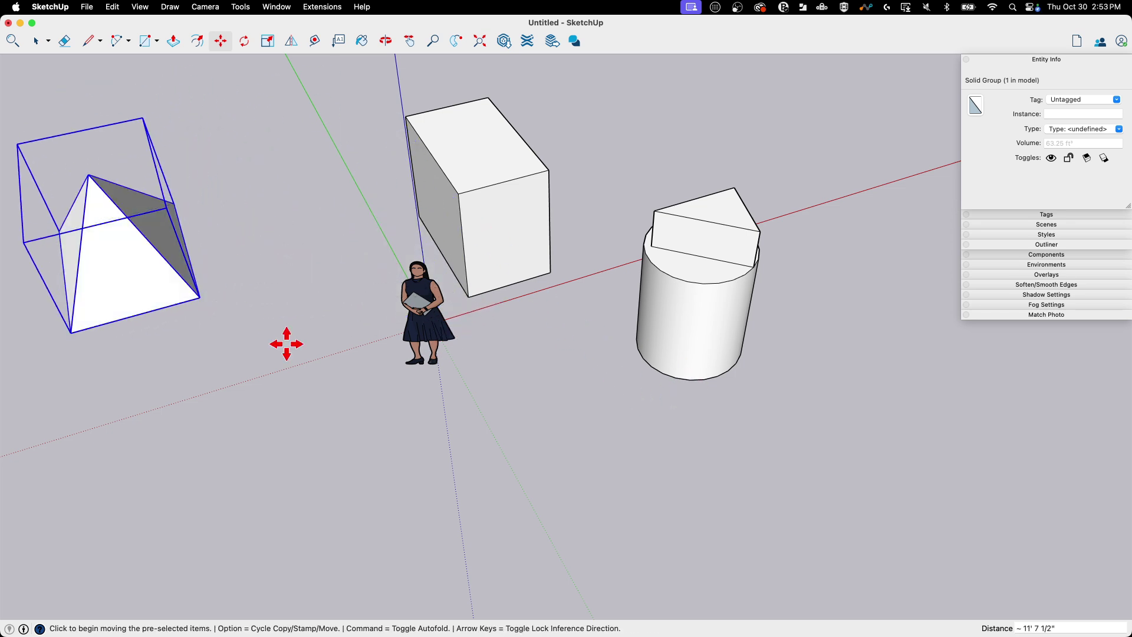
pyautogui.click(199, 298)
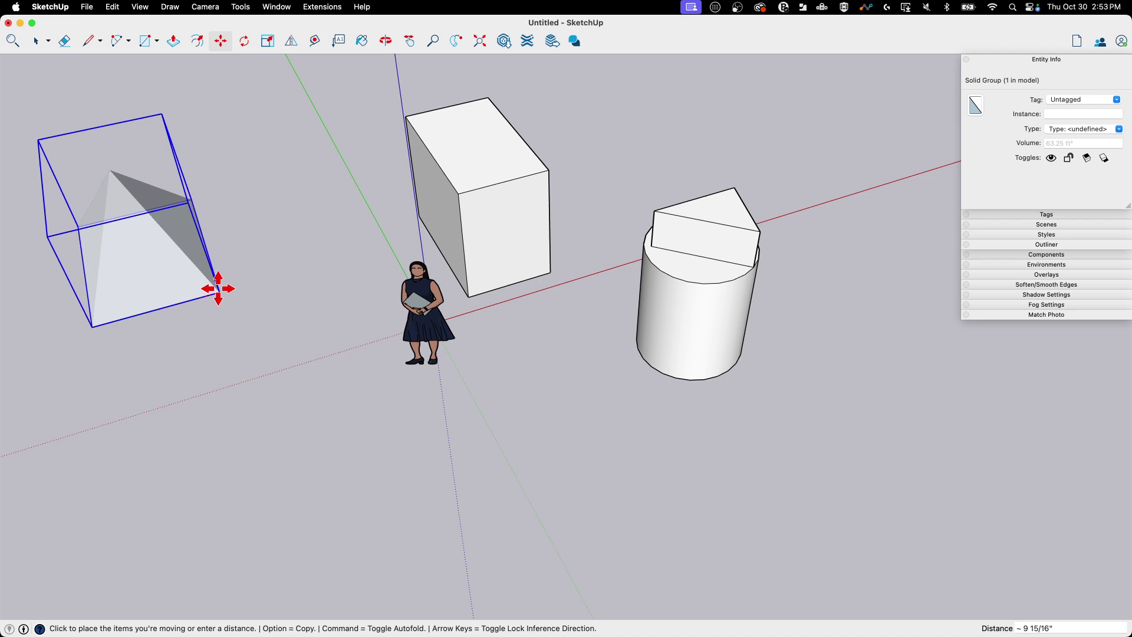
pyautogui.click(467, 295)
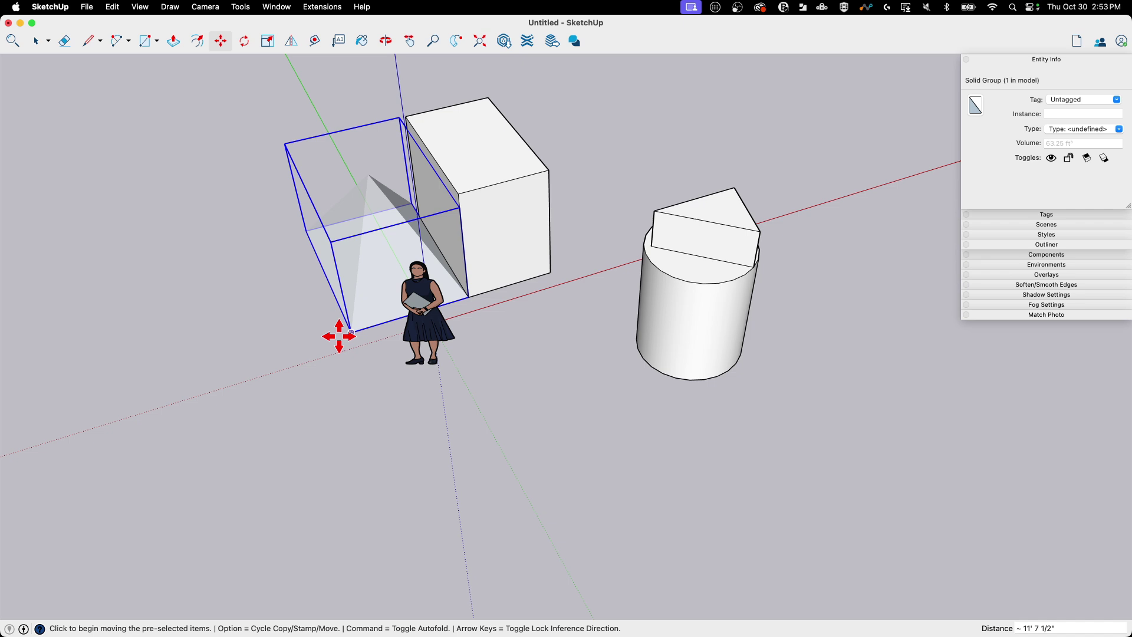
pyautogui.press('l')
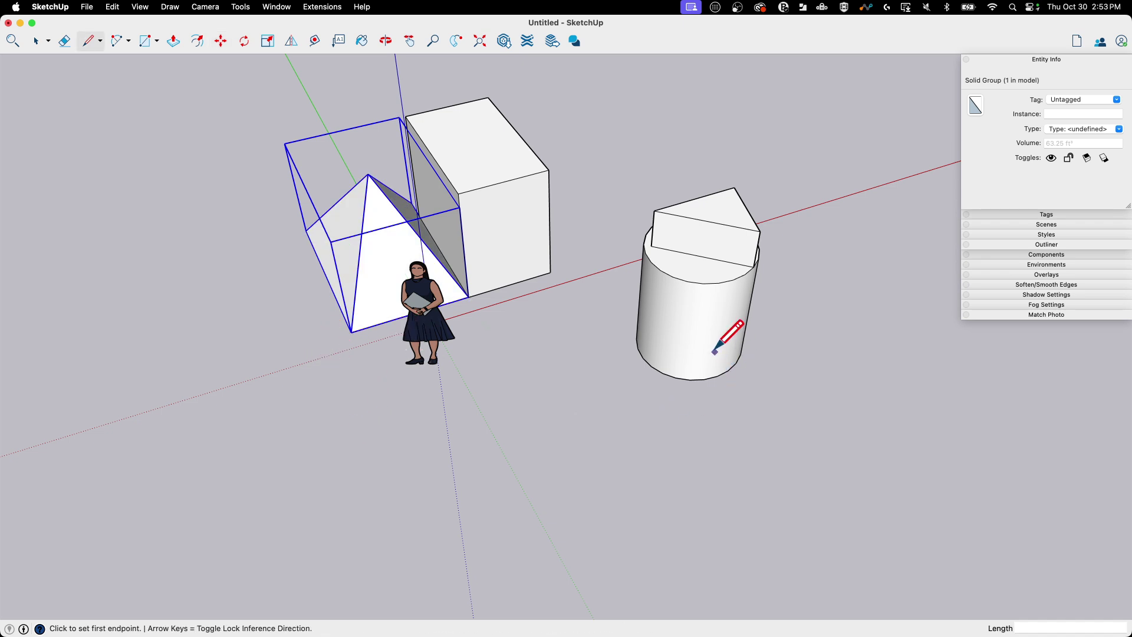
# - Draw an edge from the cylinder's base to the box's bottom corner, then cancel further lines
pyautogui.click(642, 358)
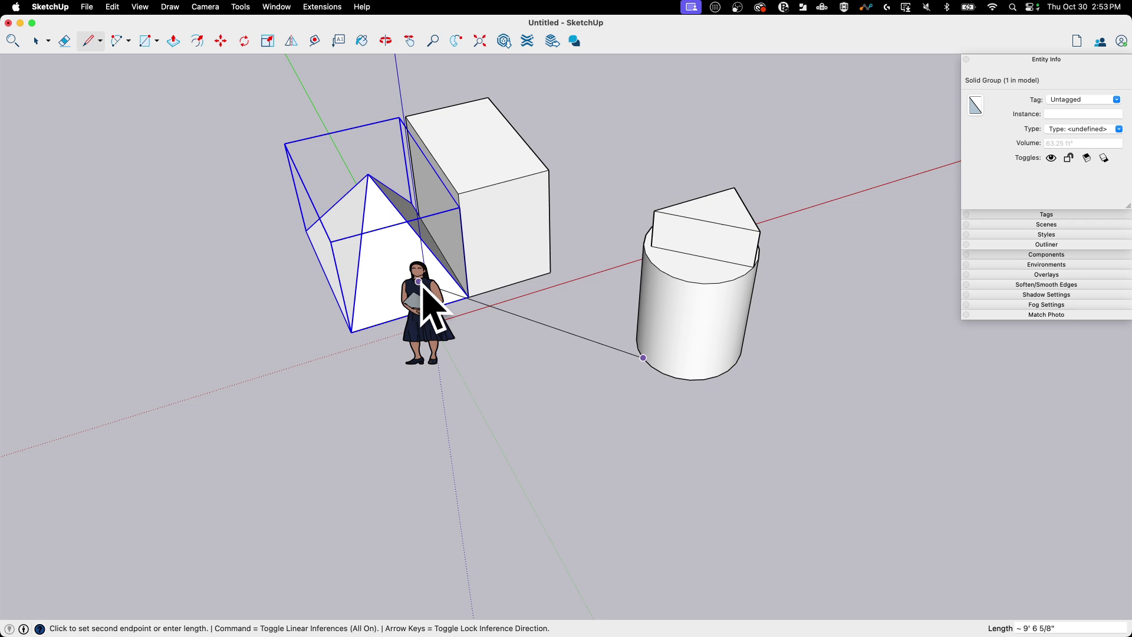
pyautogui.click(550, 272)
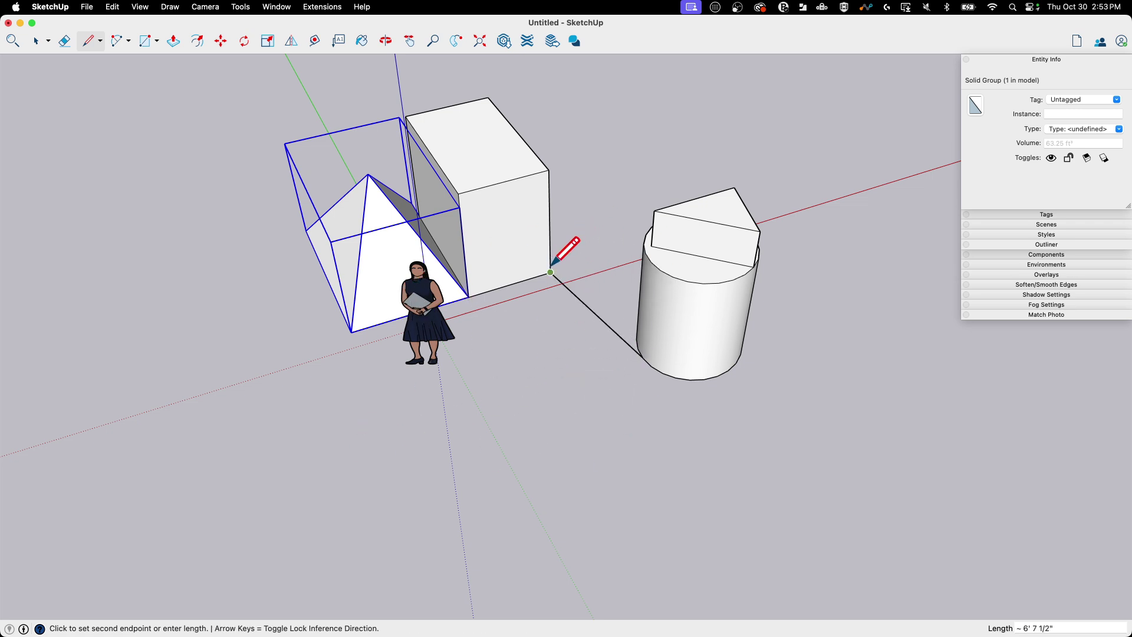
pyautogui.press('Escape')
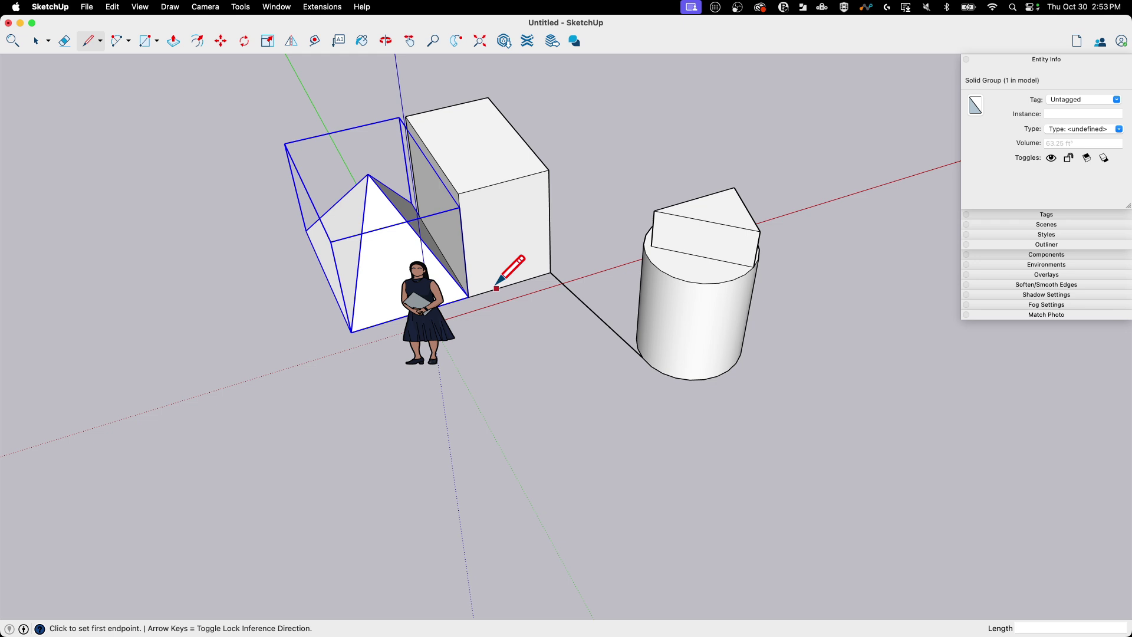
pyautogui.click(510, 285)
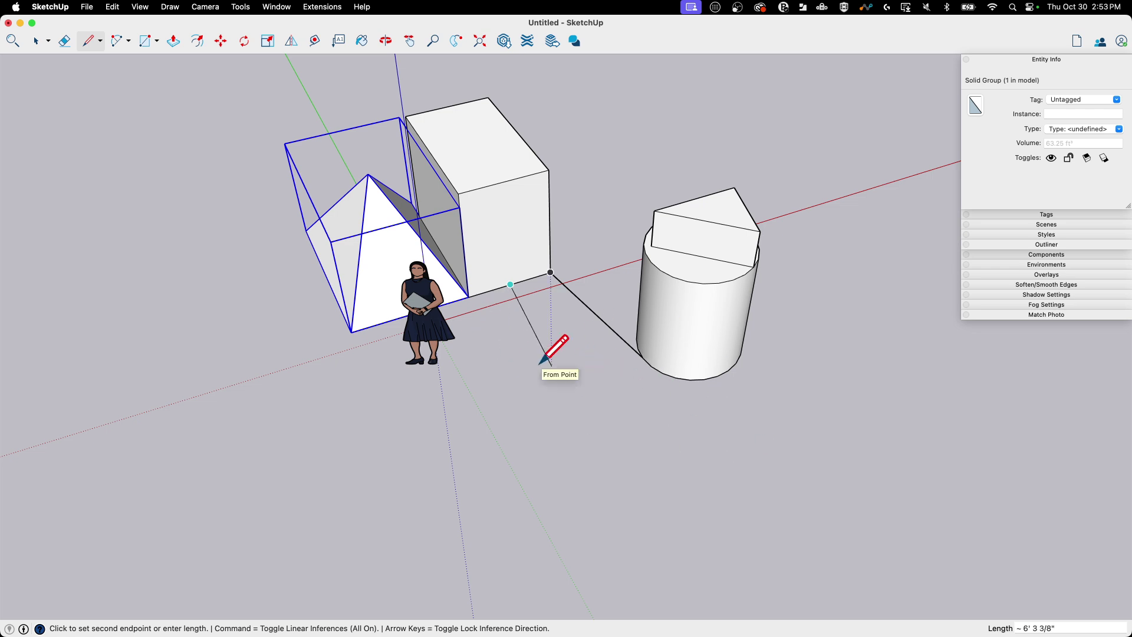
pyautogui.press('Escape')
pyautogui.click(512, 284)
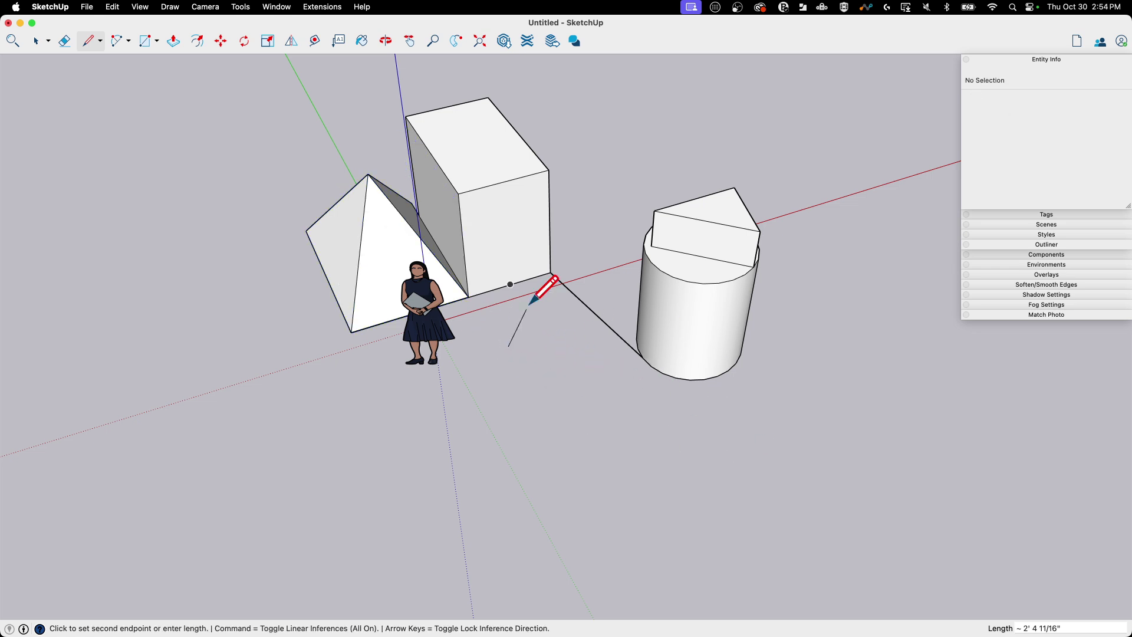
pyautogui.press('Escape')
# - Move the pyramid group down-left, away from the tall box
pyautogui.moveTo(646, 253); pyautogui.dragTo(460, 220, button='middle')
pyautogui.press('space')
pyautogui.click(447, 251)
pyautogui.press('m')
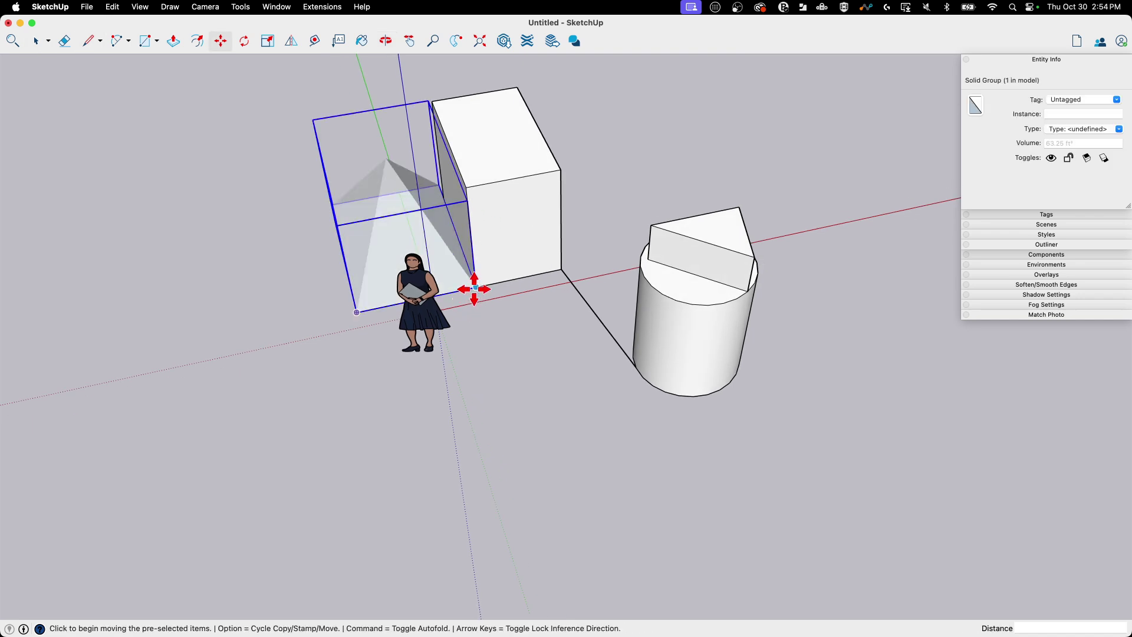
pyautogui.click(474, 286)
pyautogui.click(365, 416)
# - Move the wedge off the cylinder top onto the ground in front
pyautogui.press('space')
pyautogui.click(744, 264)
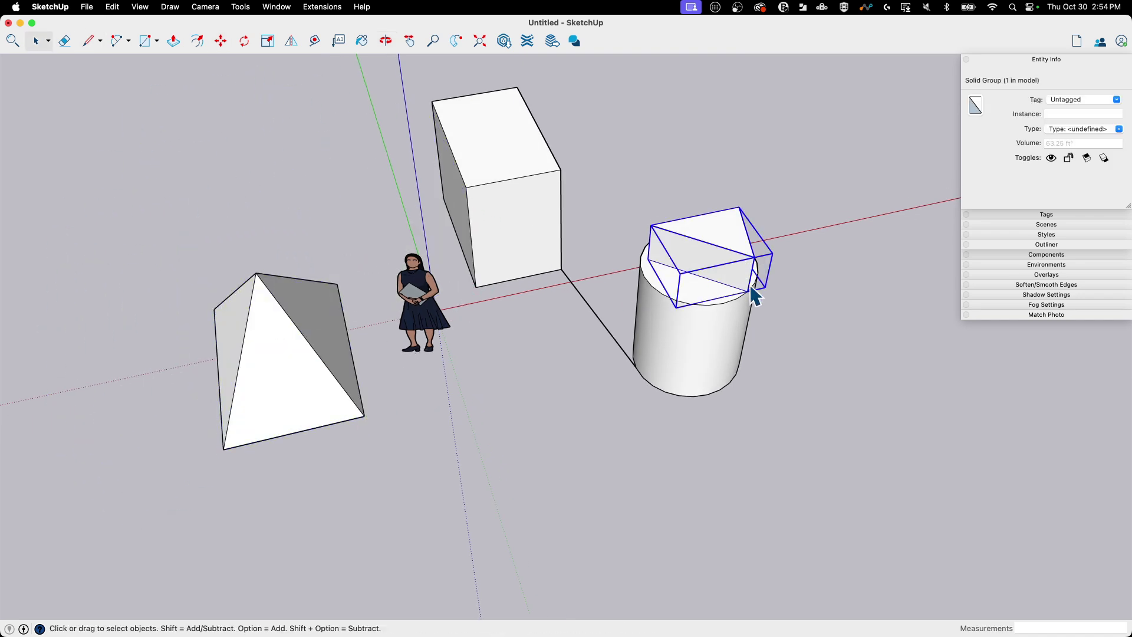
pyautogui.press('m')
pyautogui.click(748, 285)
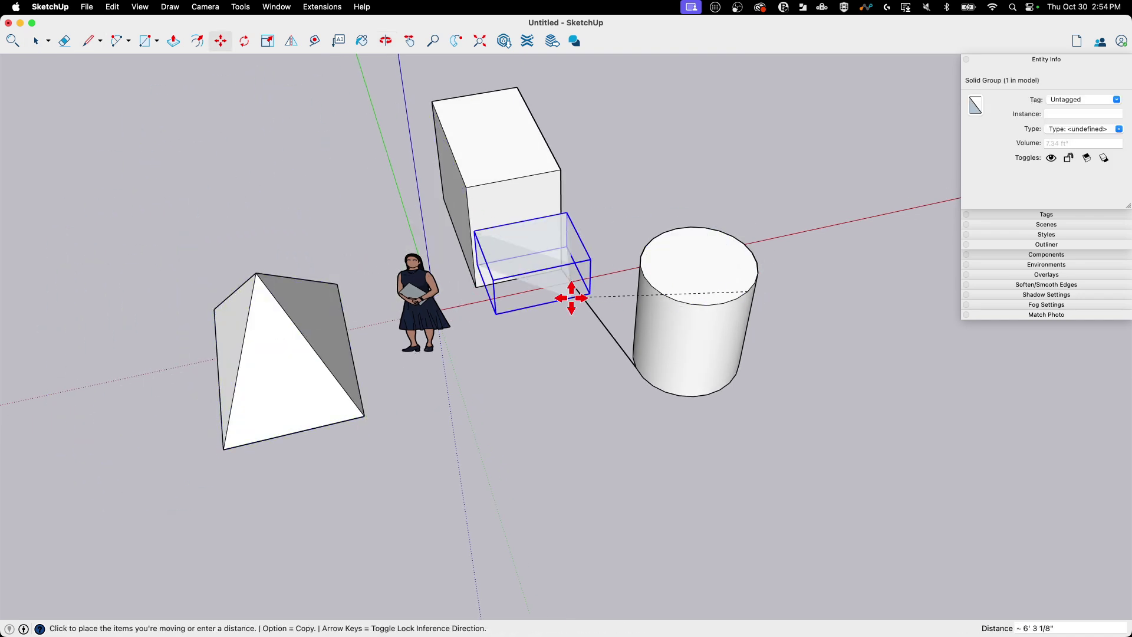
pyautogui.click(601, 319)
pyautogui.click(538, 309)
pyautogui.click(505, 398)
# - Erase the edge between the box and the cylinder
pyautogui.press('space')
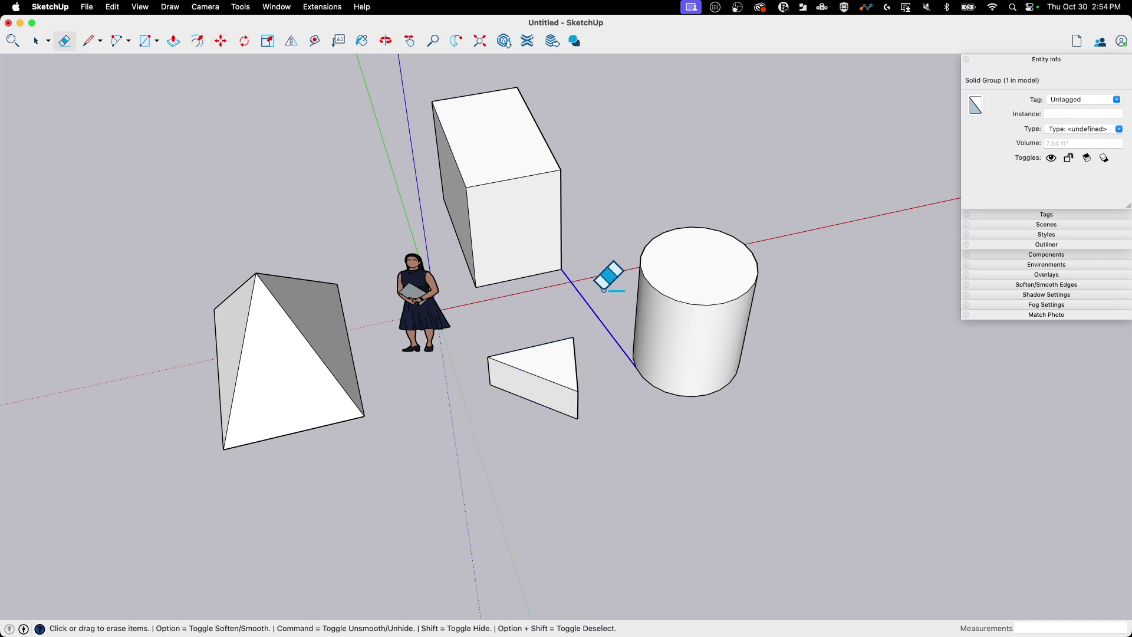
pyautogui.click(598, 465)
pyautogui.moveTo(598, 465)
pyautogui.mouseDown(button='middle')
pyautogui.moveTo(336, 321)
pyautogui.moveTo(462, 361)
pyautogui.mouseUp(button='middle')
pyautogui.press('e')
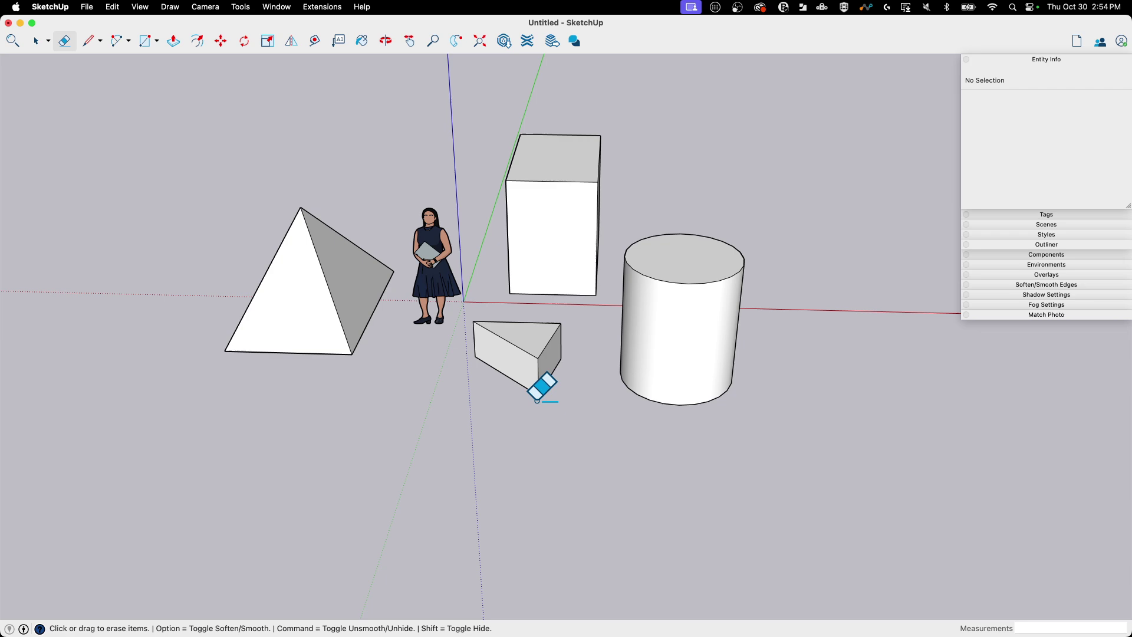
pyautogui.moveTo(541, 384)
pyautogui.mouseDown(button='middle')
pyautogui.moveTo(536, 470)
pyautogui.moveTo(728, 456)
pyautogui.moveTo(675, 468)
pyautogui.moveTo(583, 396)
pyautogui.mouseUp(button='middle')
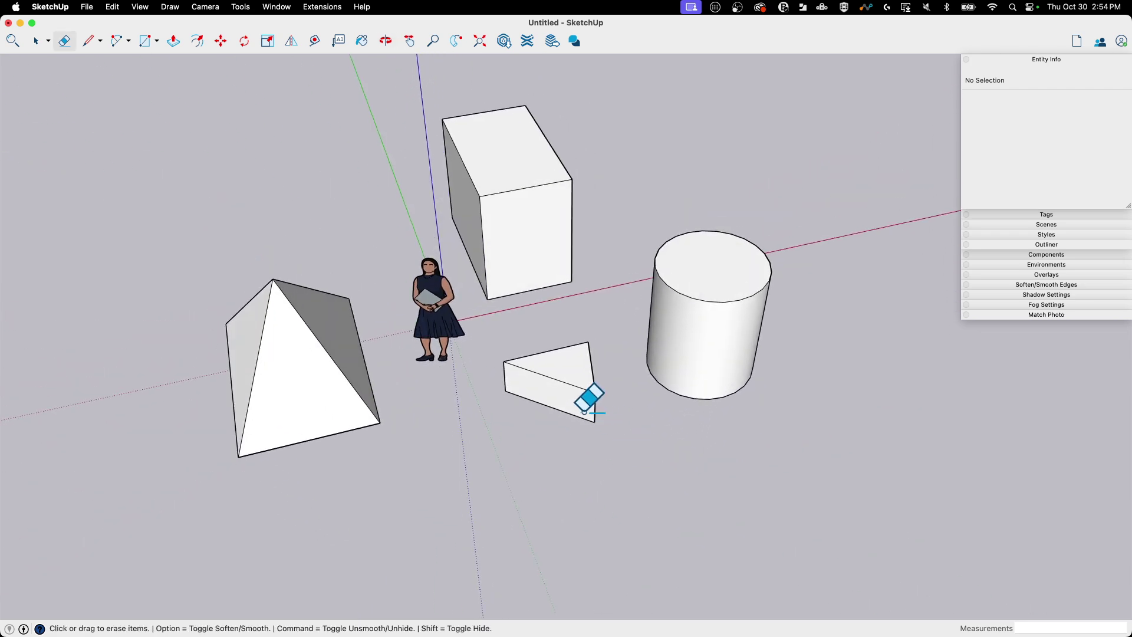
pyautogui.press('l')
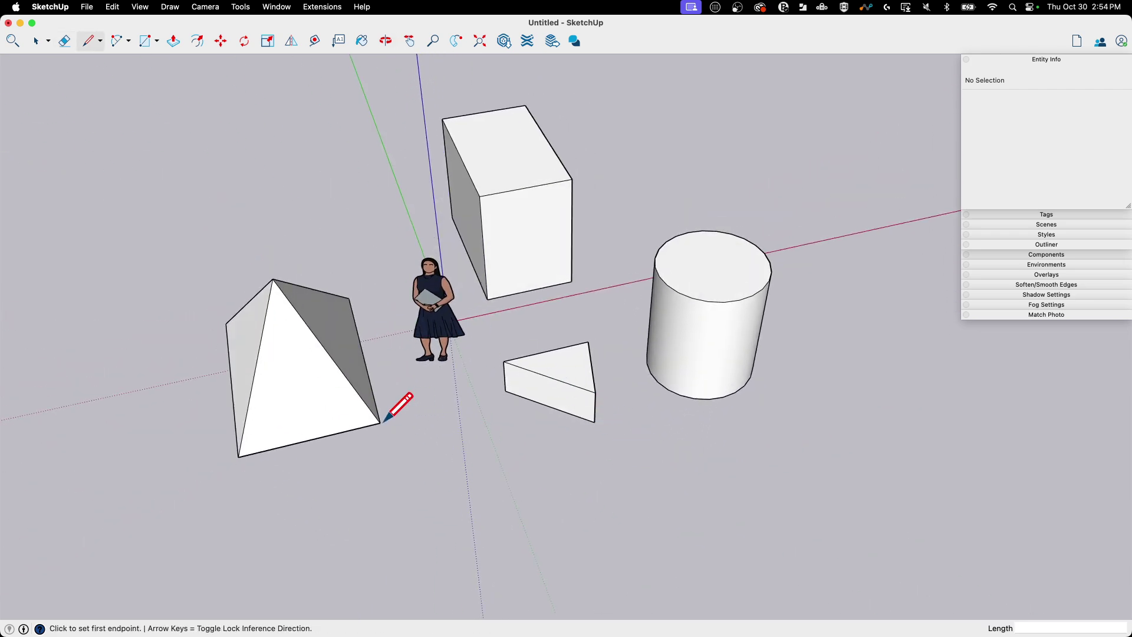
# - Set the line's start point on the ground in front of the prism
pyautogui.click(521, 501)
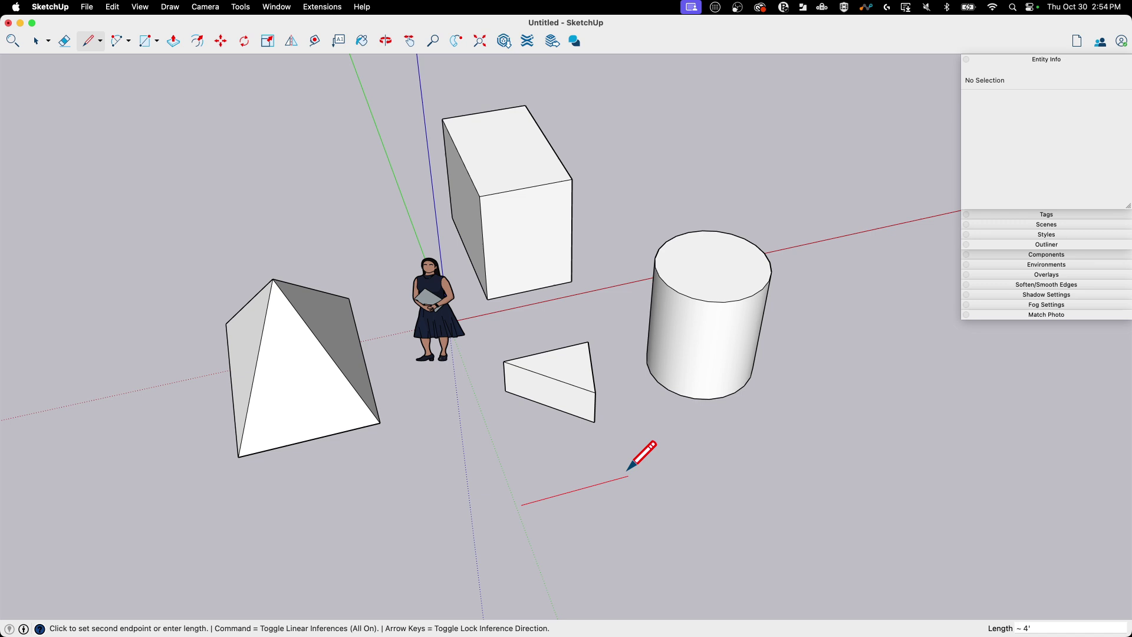
pyautogui.scroll(6, 626, 470)
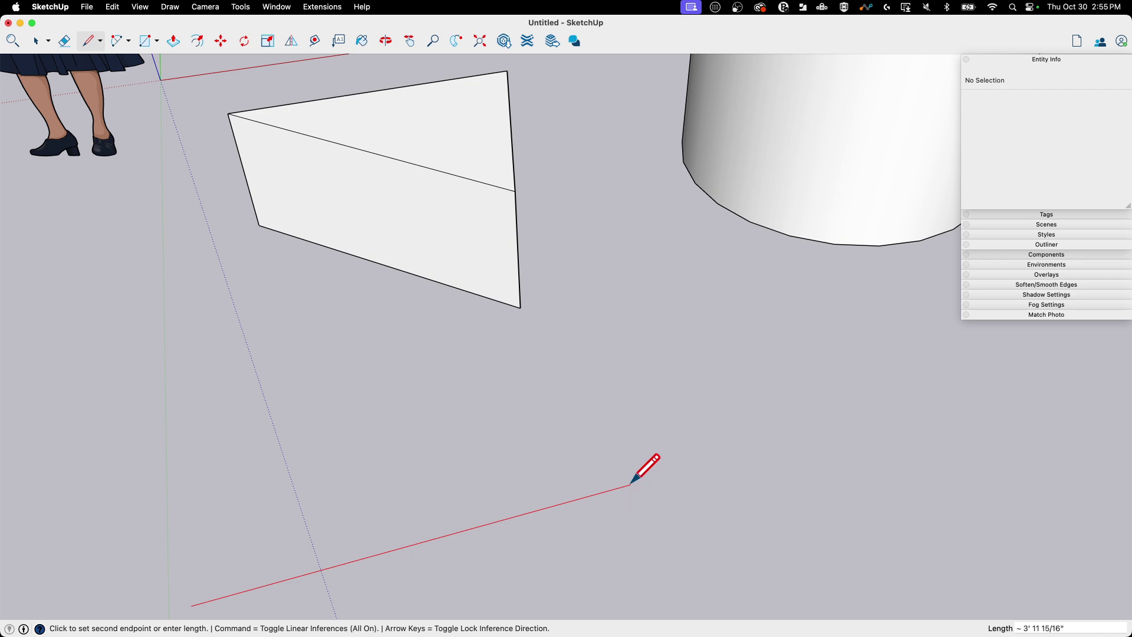
pyautogui.scroll(5, 630, 483)
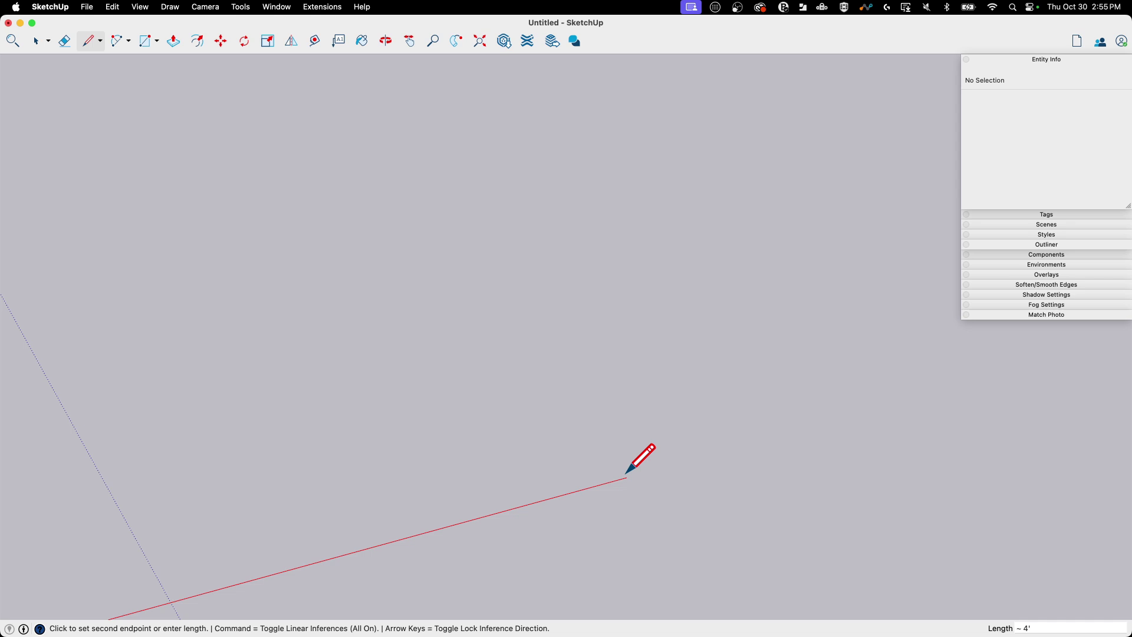
pyautogui.scroll(-4, 622, 476)
pyautogui.scroll(-4, 625, 475)
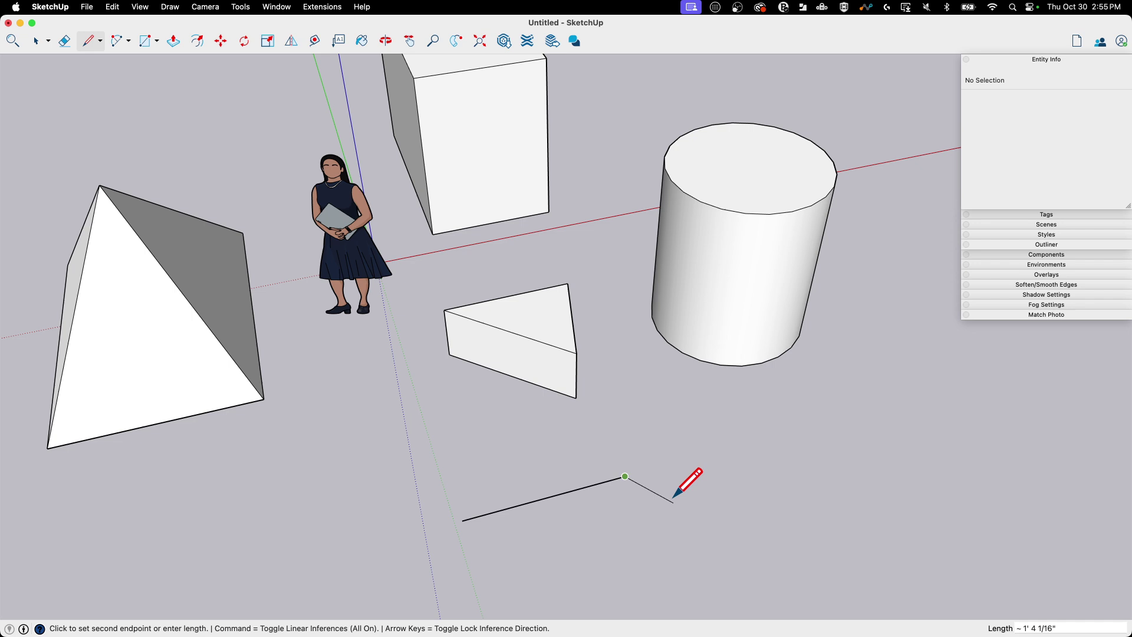
# - Finish the line and move the pyramid farther out along the green axis
pyautogui.press('Escape')
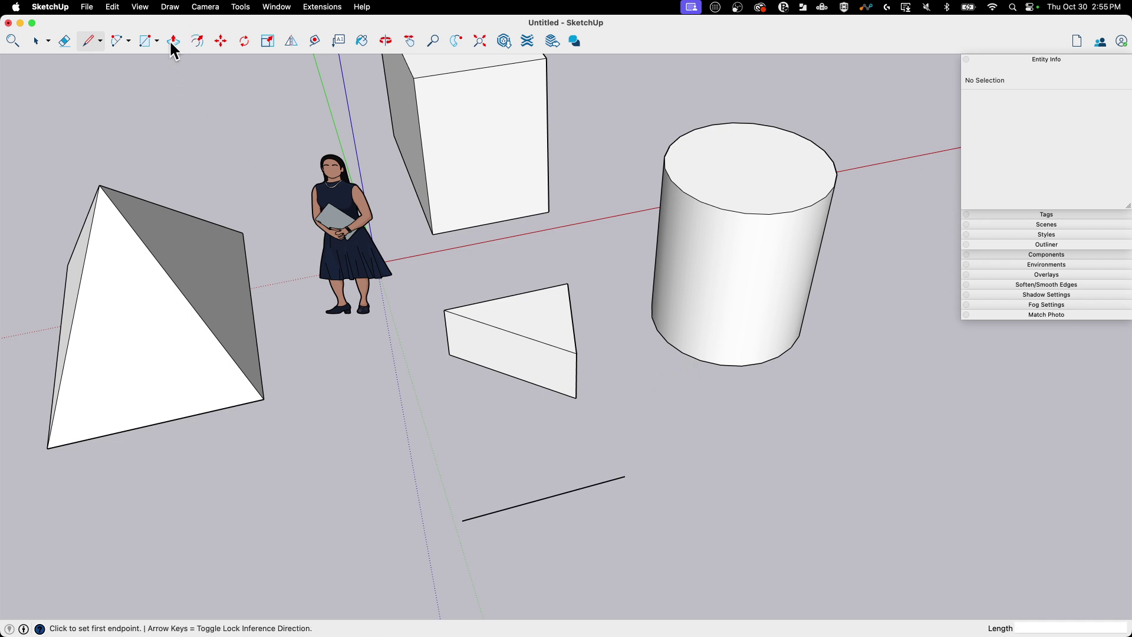
pyautogui.click(220, 41)
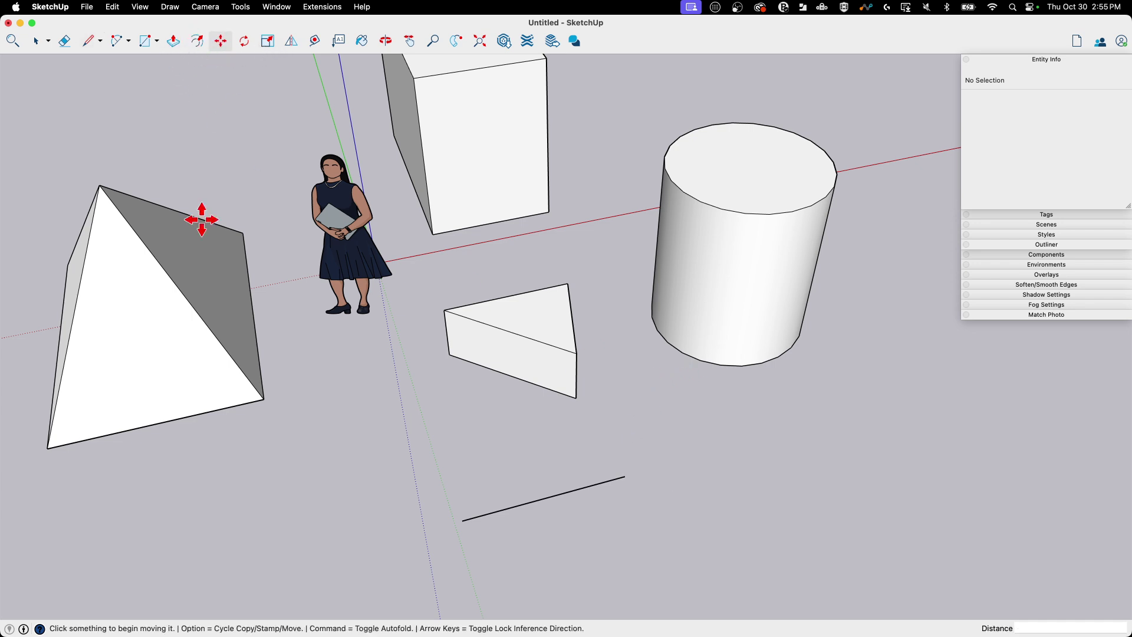
pyautogui.click(264, 398)
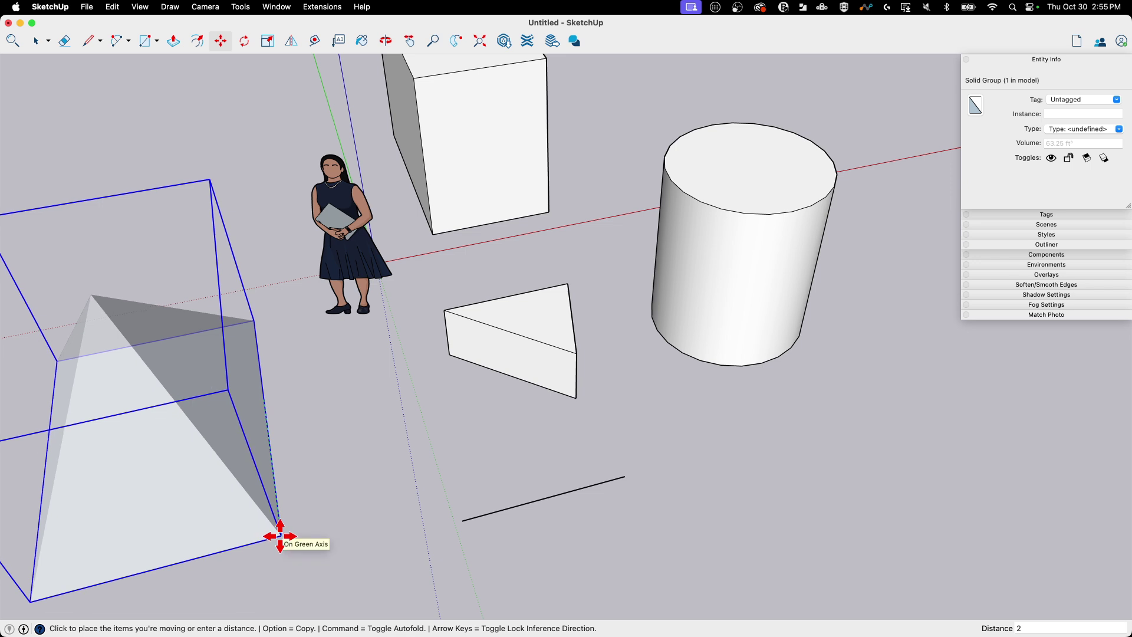
pyautogui.click(280, 535)
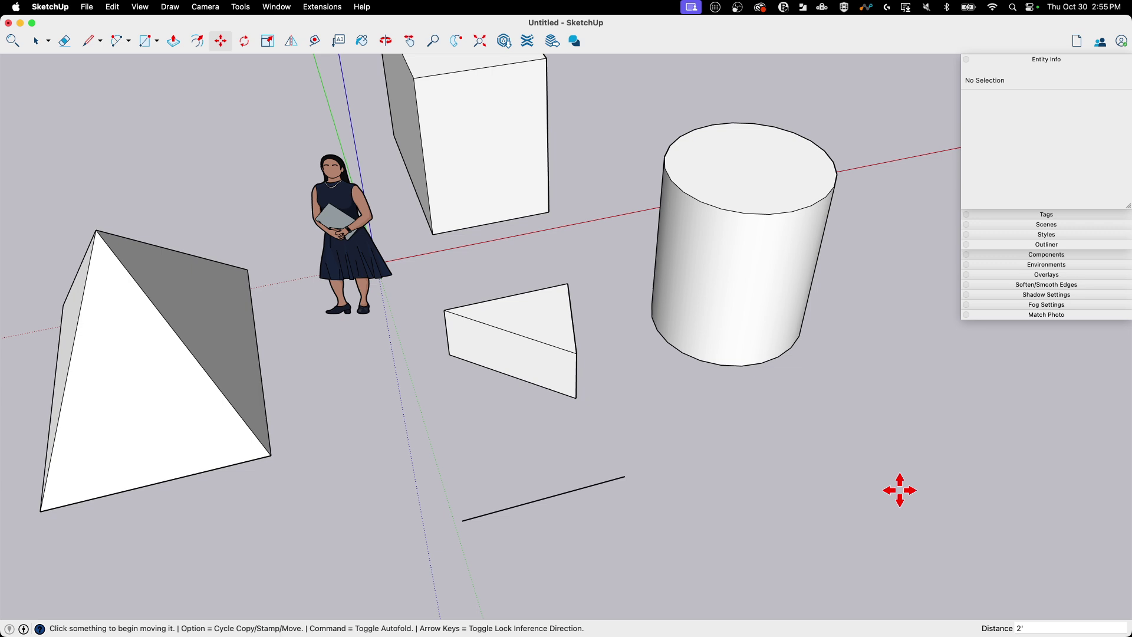
pyautogui.click(1017, 628)
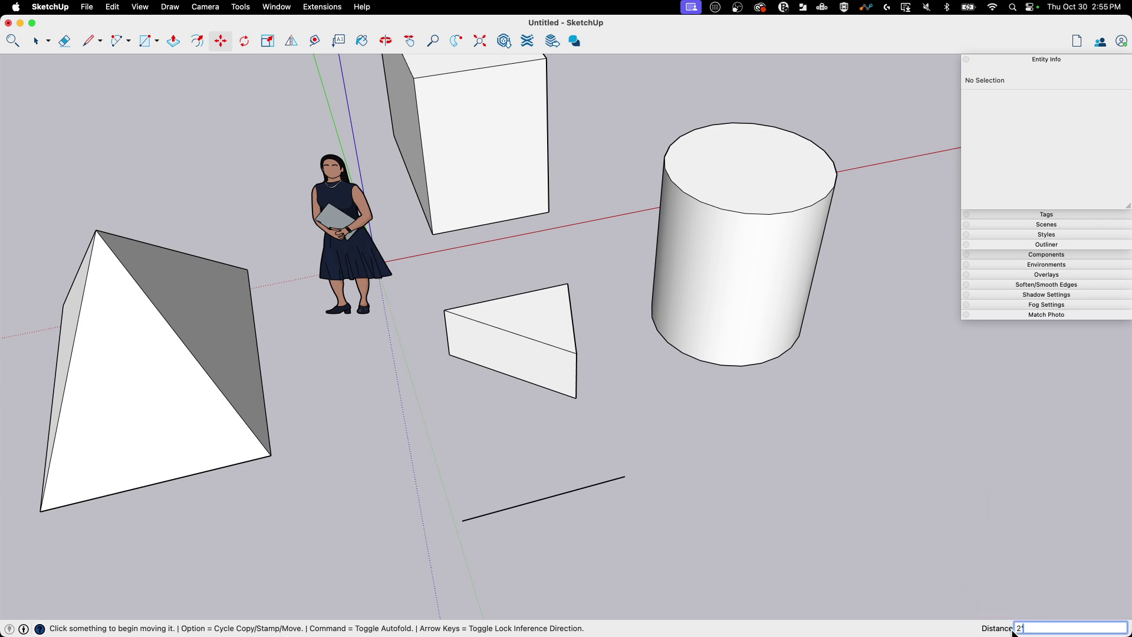
pyautogui.press('Return')
# - Move the cylinder group exactly 3' along the green axis
pyautogui.press('space')
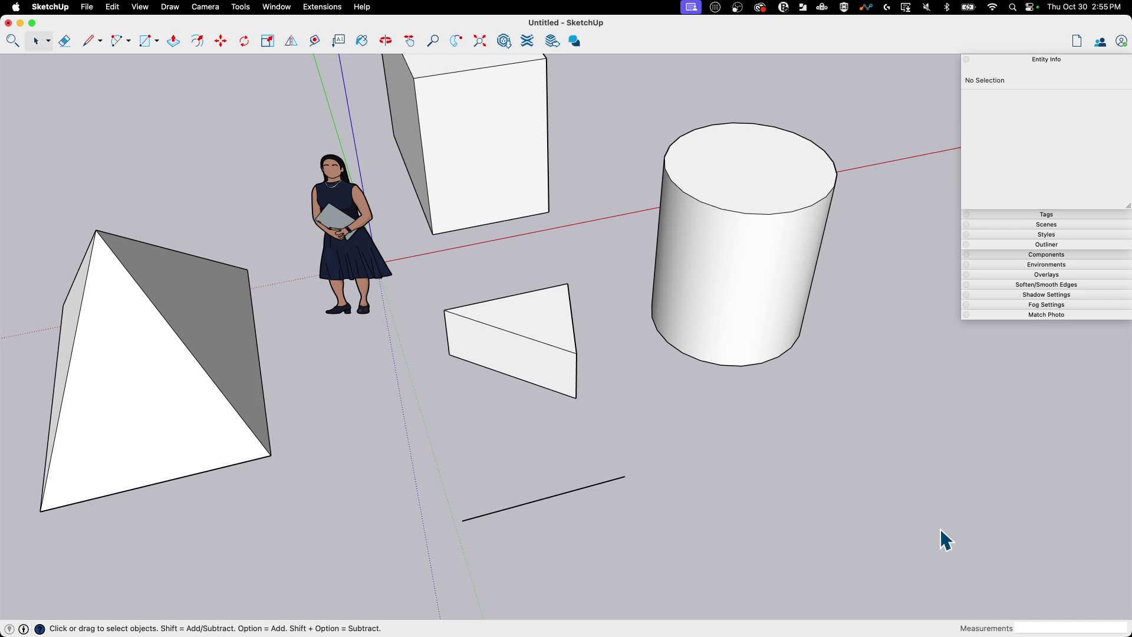
pyautogui.click(745, 362)
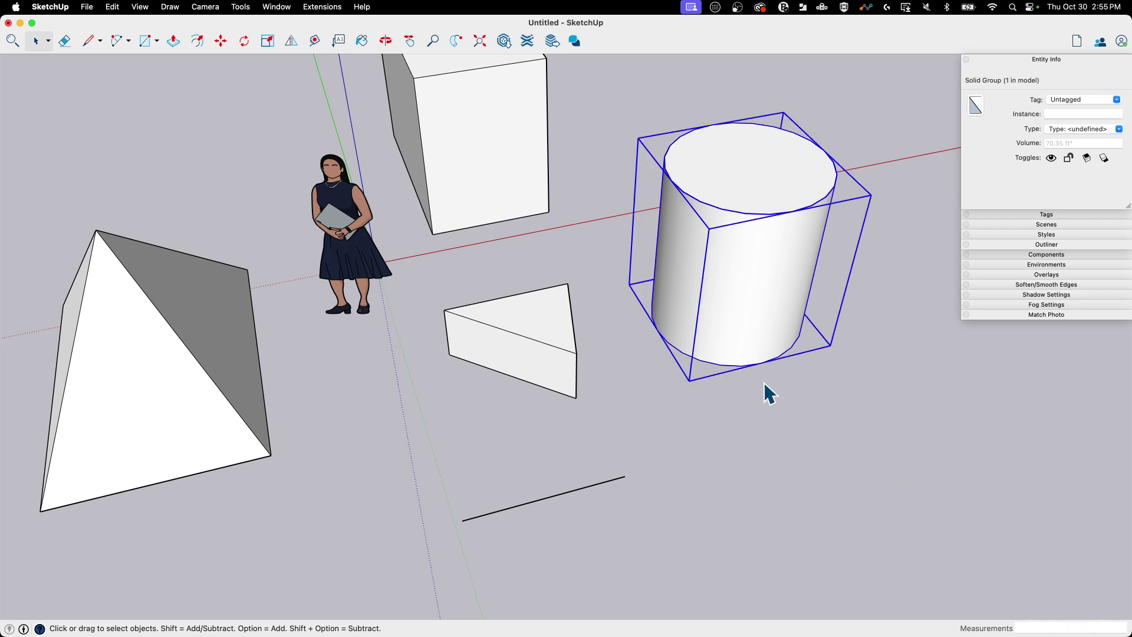
pyautogui.press('m')
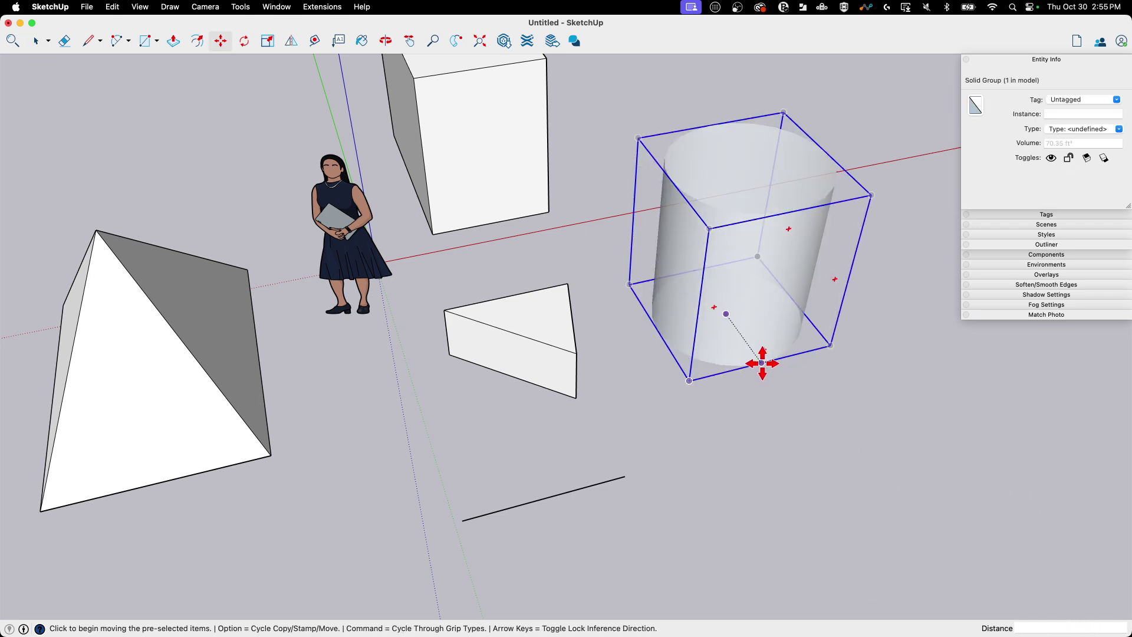
pyautogui.click(758, 361)
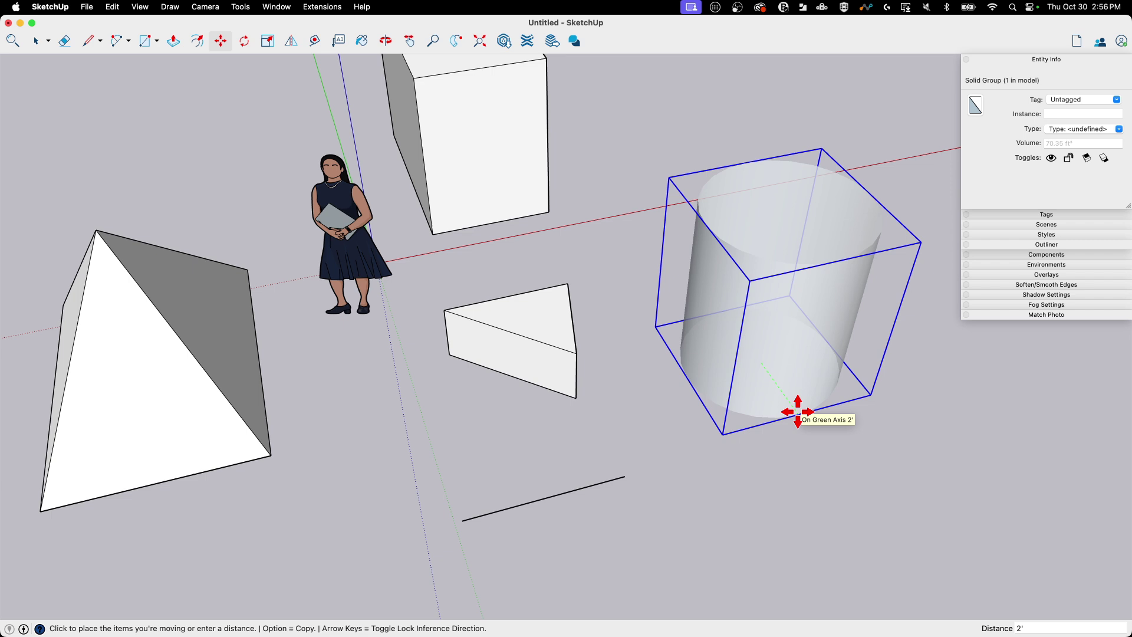
pyautogui.press('Return')
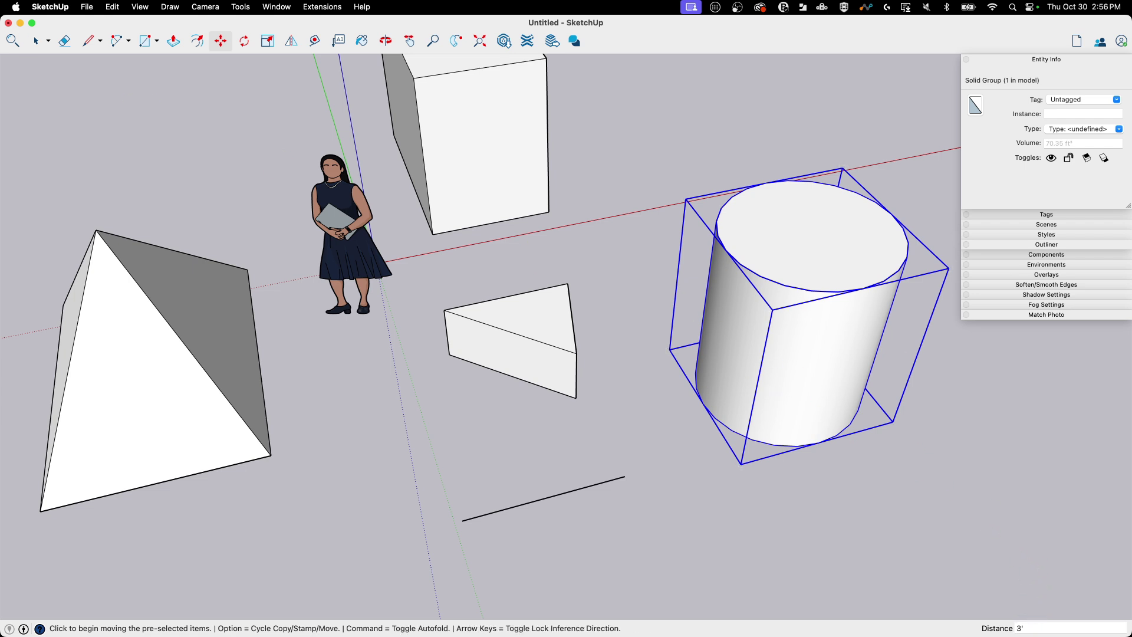
# - Take a screenshot and orbit to see the whole scene
pyautogui.press('super+shift+5')
pyautogui.press('Escape')
pyautogui.scroll(-3, 716, 392)
pyautogui.moveTo(715, 391); pyautogui.dragTo(444, 450, button='middle')
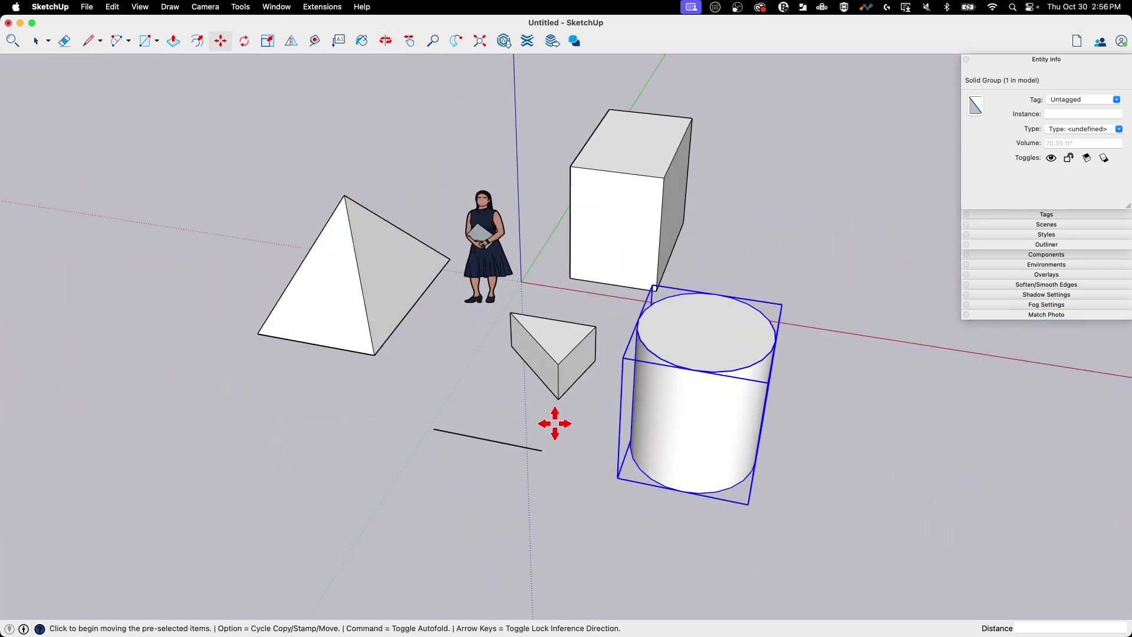
pyautogui.press('space')
# - Delete the box's front face, then select each group to confirm the prism's 7.34 ft³ volume
pyautogui.click(597, 261)
pyautogui.press('Delete')
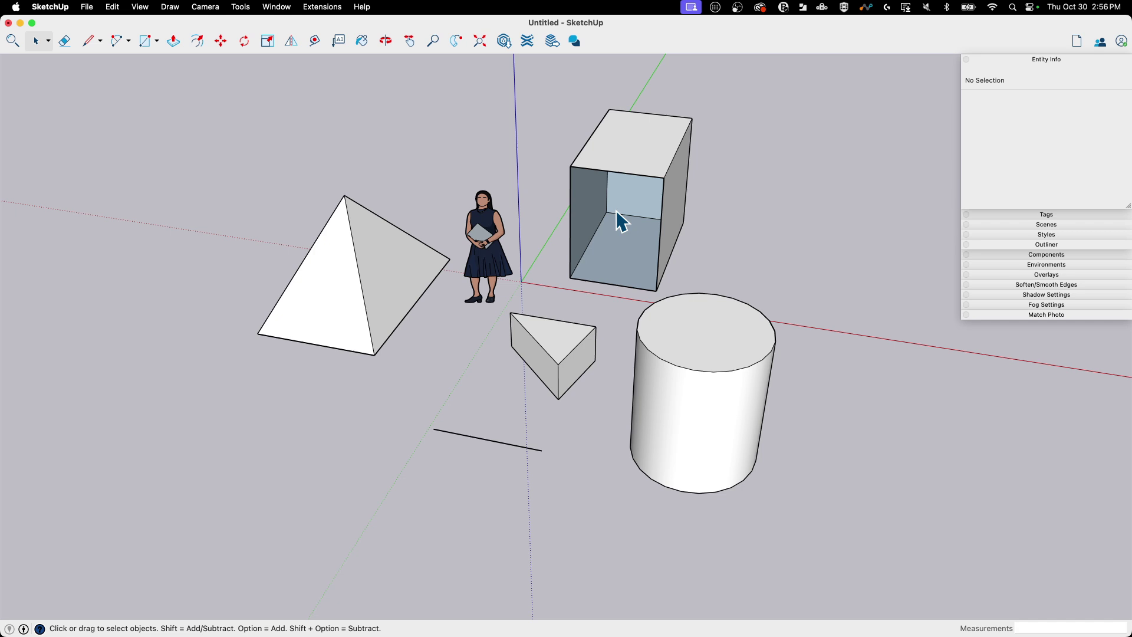
pyautogui.click(341, 242)
pyautogui.click(554, 345)
pyautogui.click(705, 395)
pyautogui.click(563, 371)
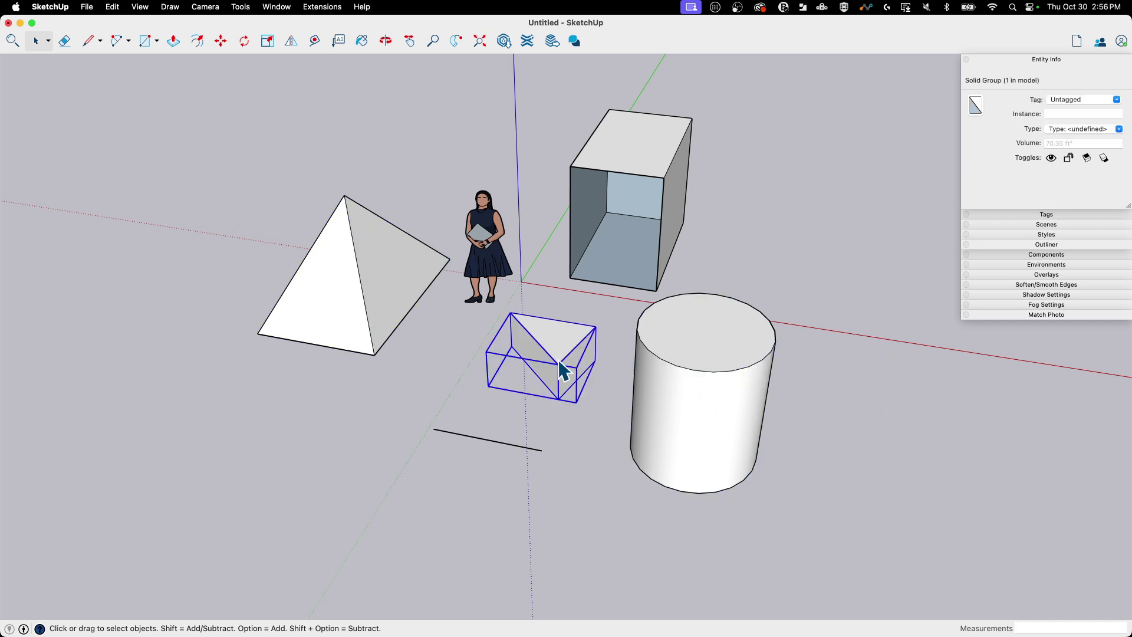
pyautogui.click(339, 266)
pyautogui.click(574, 355)
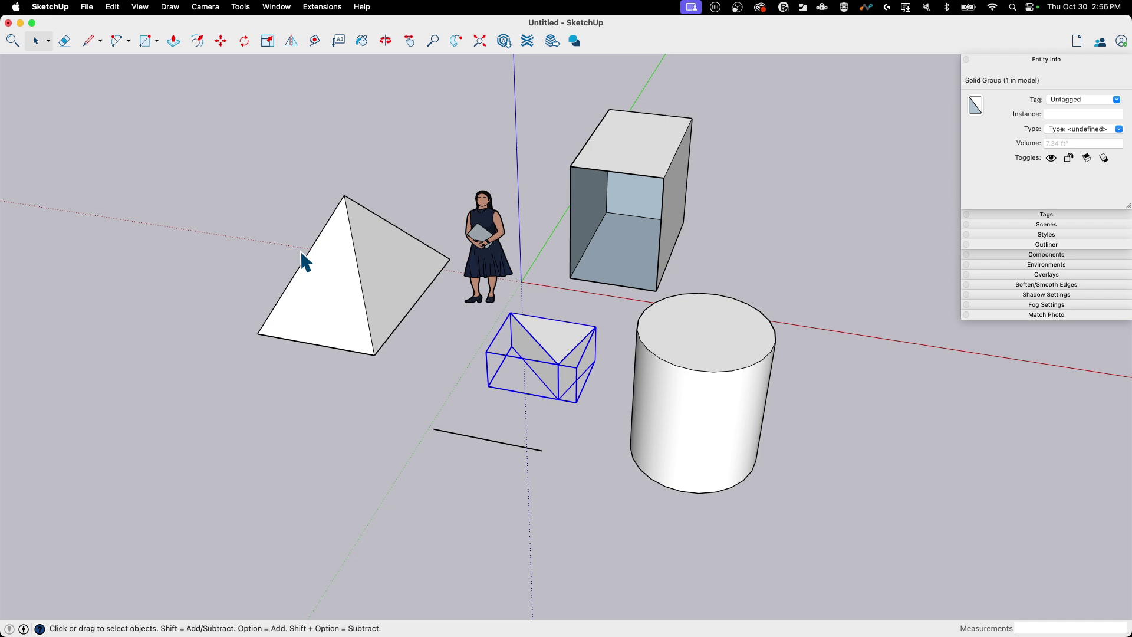